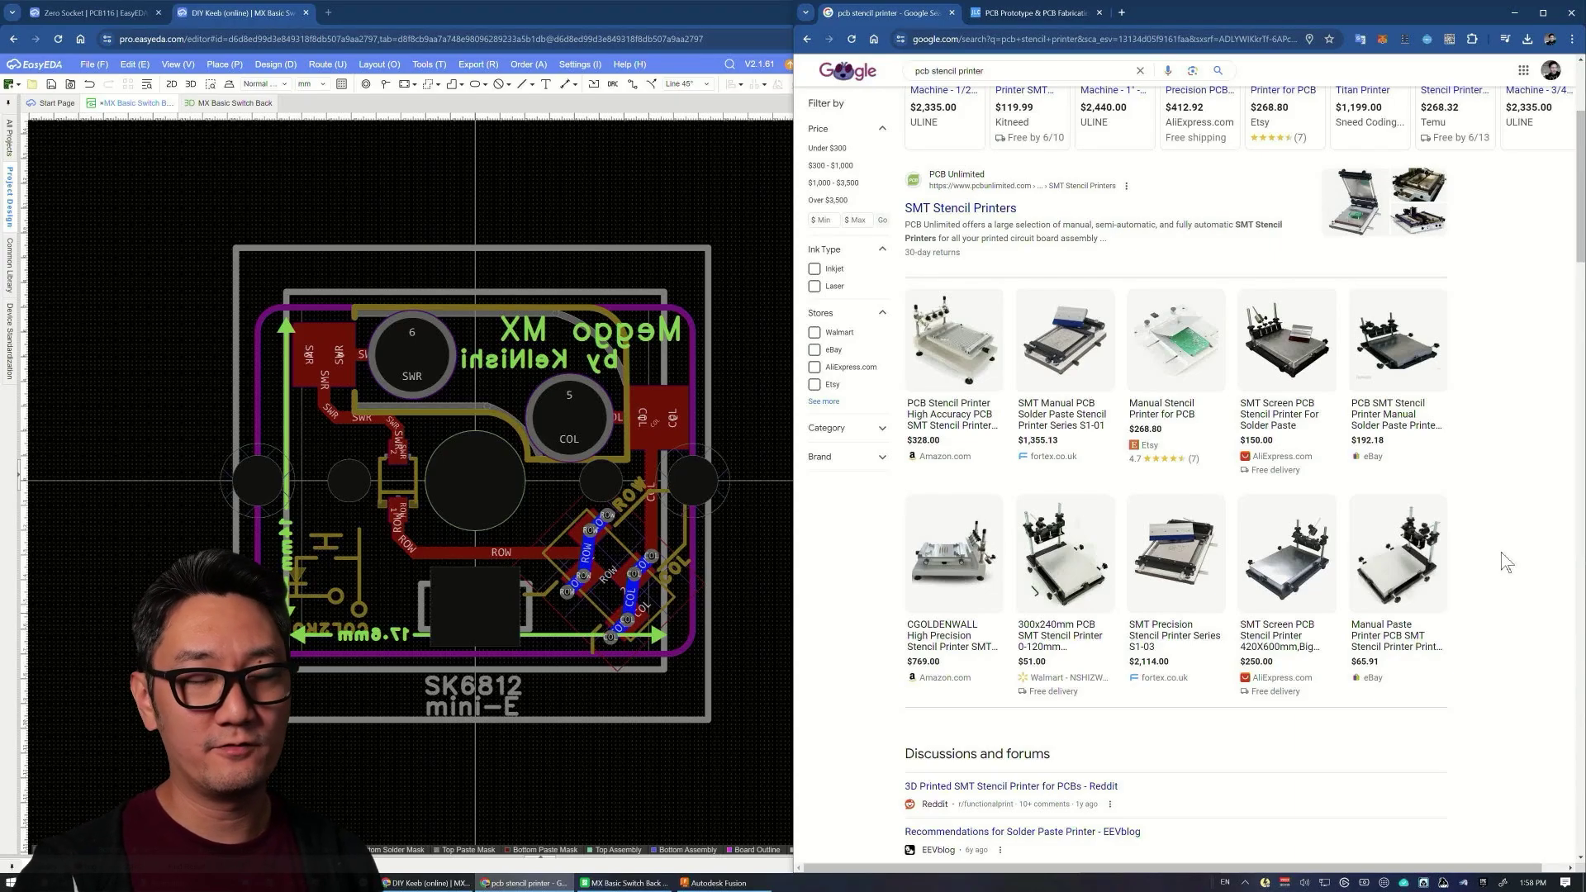
# Step: Compare the manual PCB stencil printers listed in the search results
pyautogui.moveTo(1281, 360)
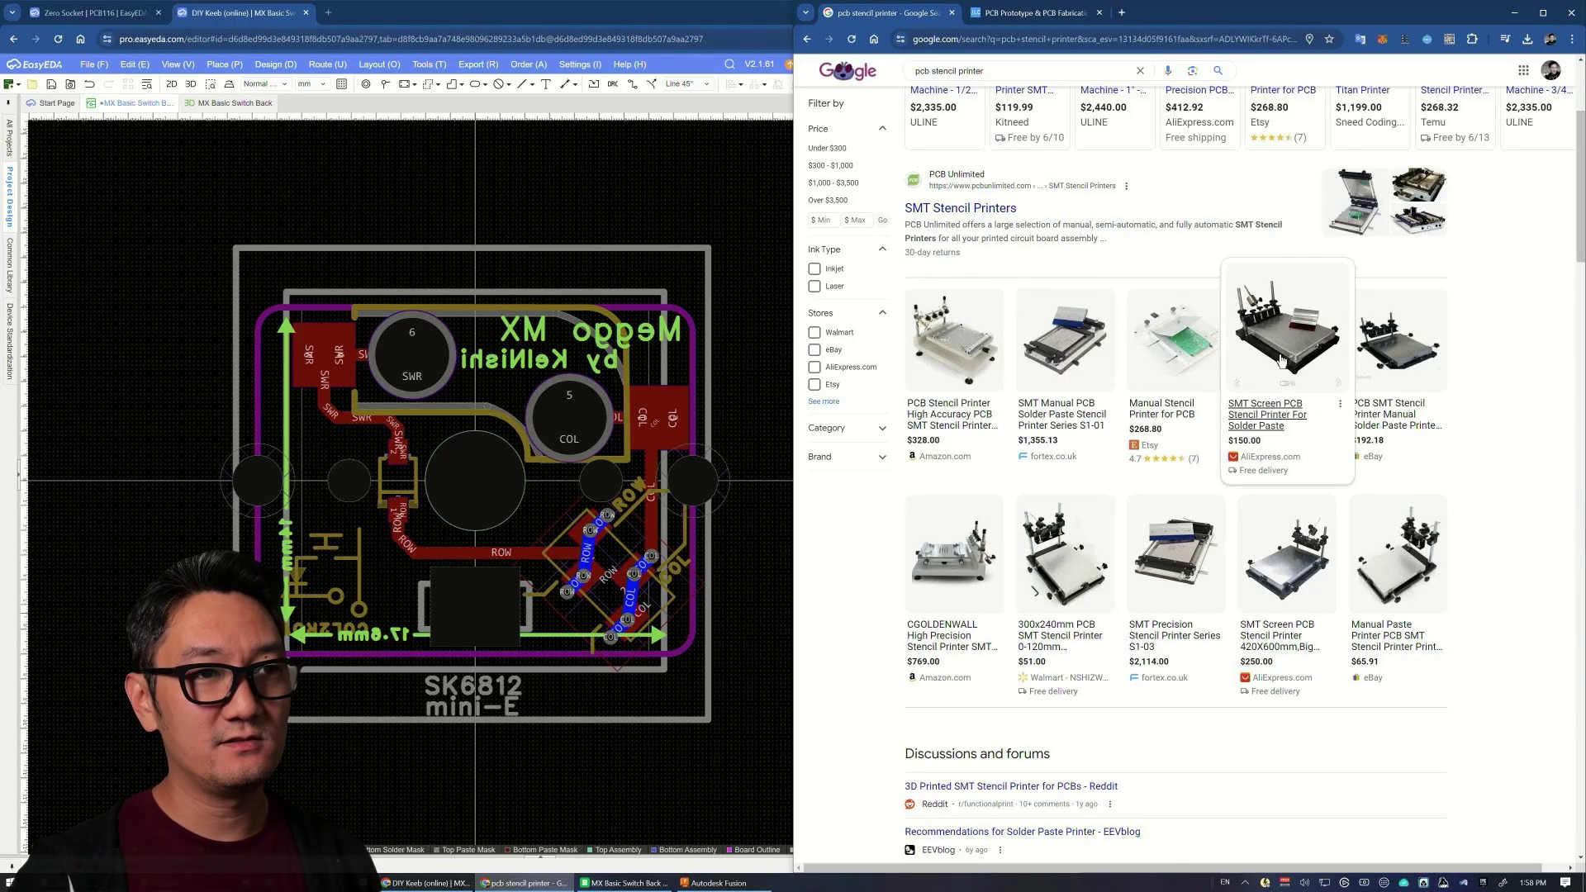
pyautogui.moveTo(1171, 385)
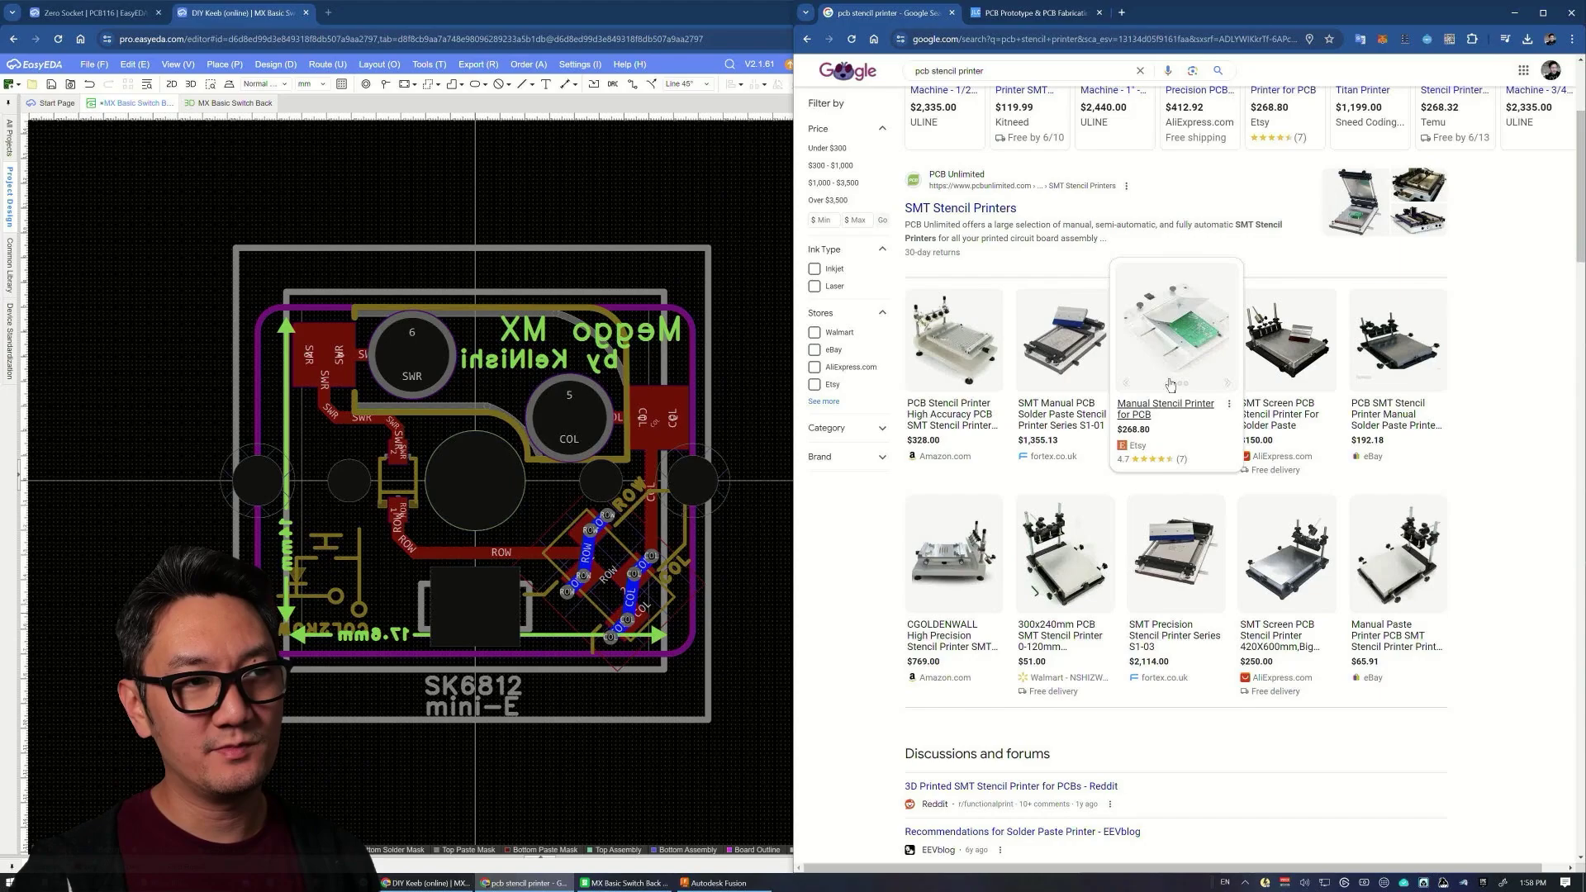
pyautogui.moveTo(1400, 340)
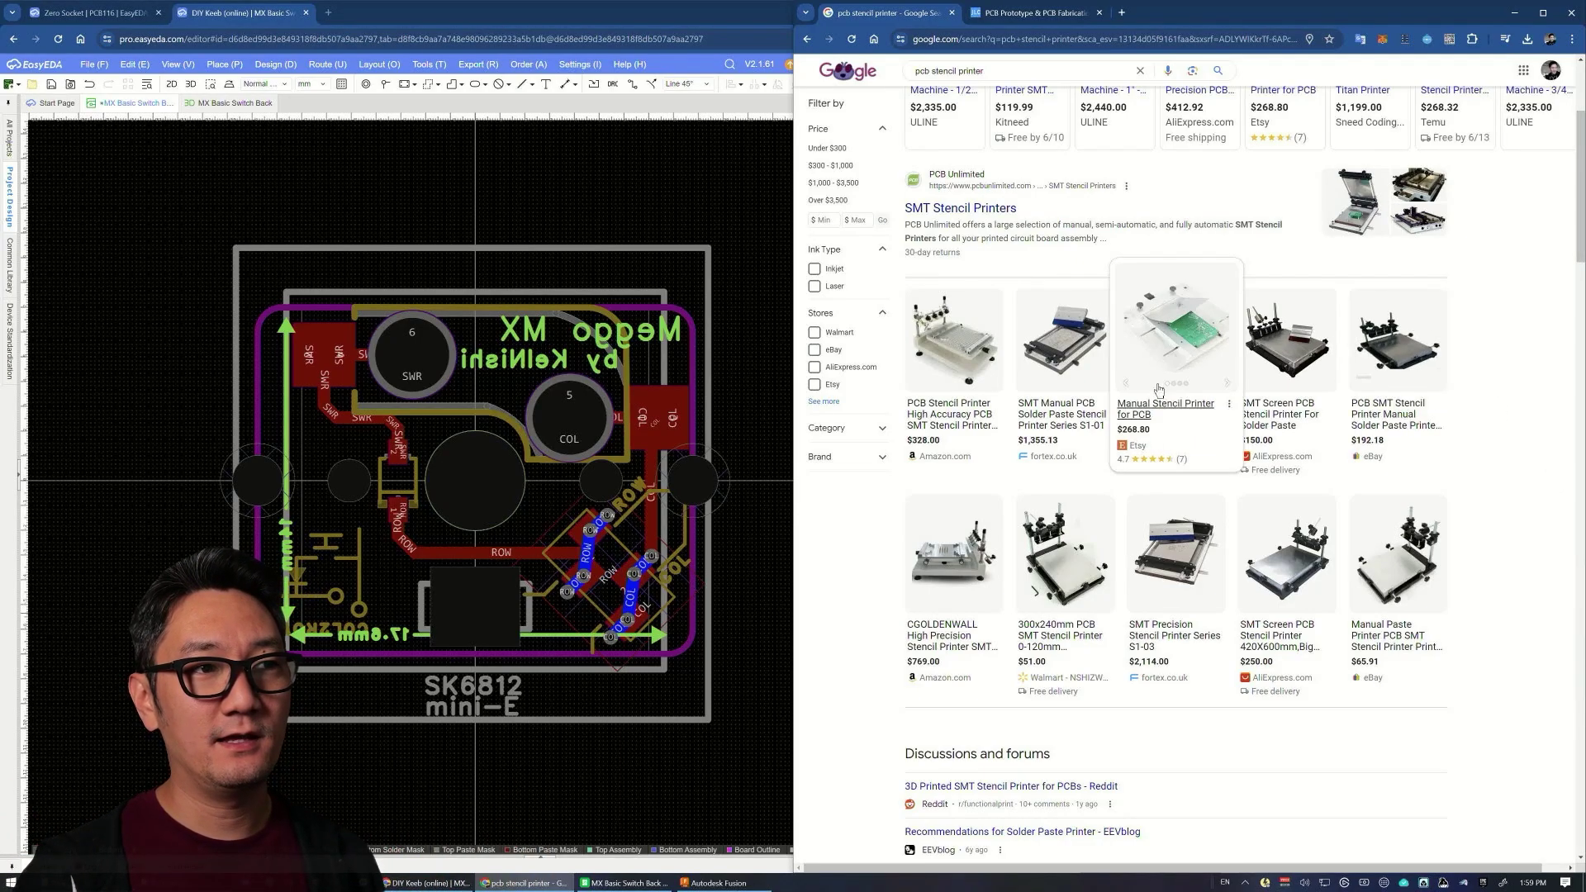
pyautogui.moveTo(1075, 380)
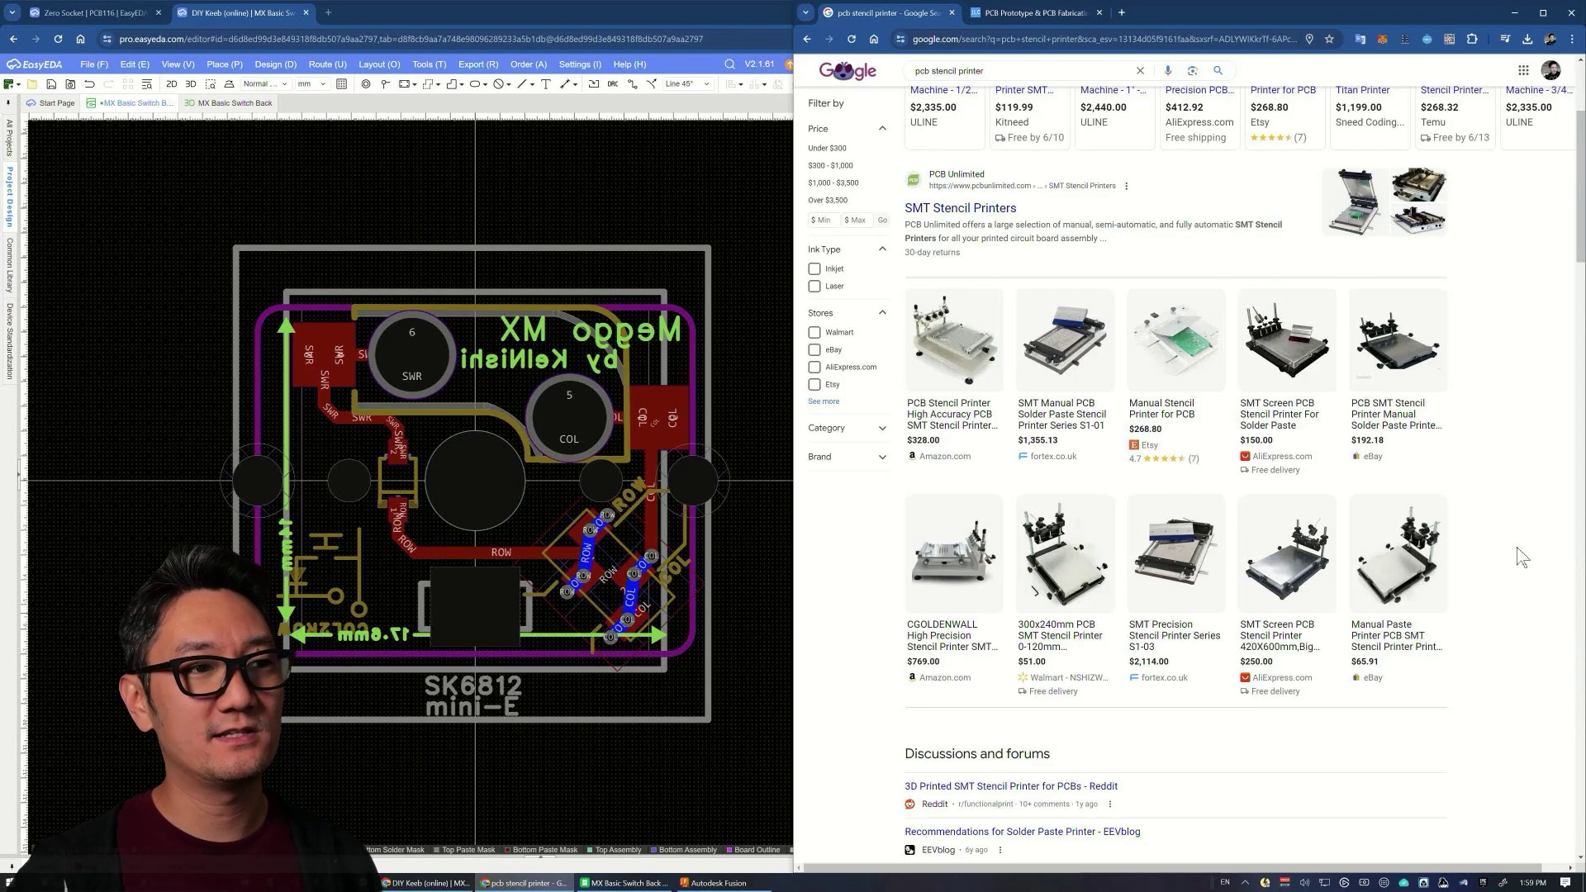
pyautogui.click(446, 374)
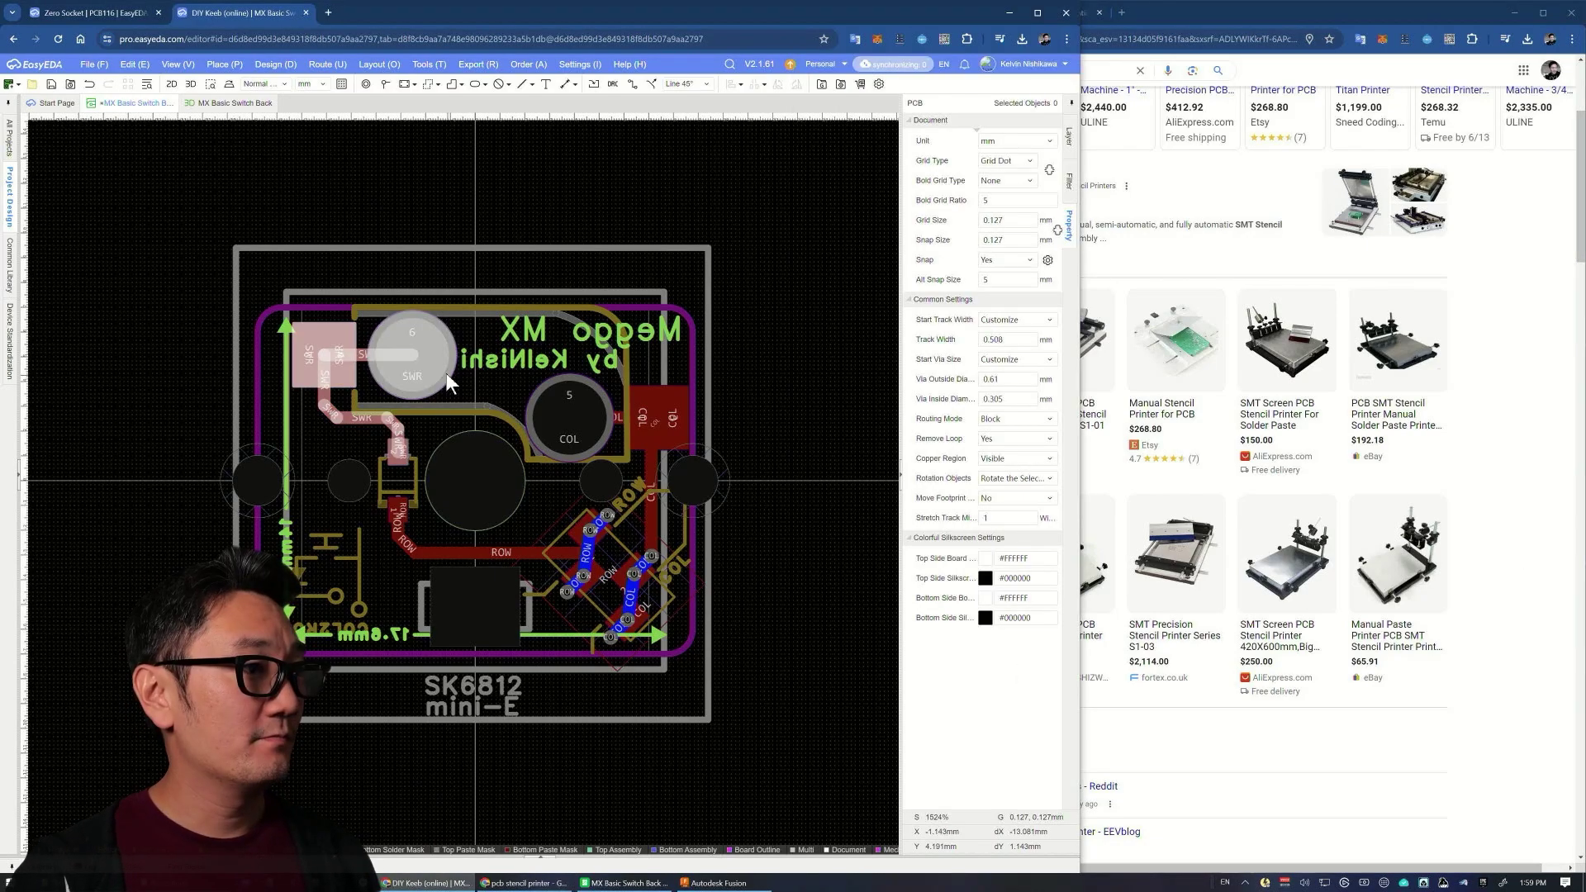
pyautogui.moveTo(506, 518); pyautogui.dragTo(520, 475, button='right')
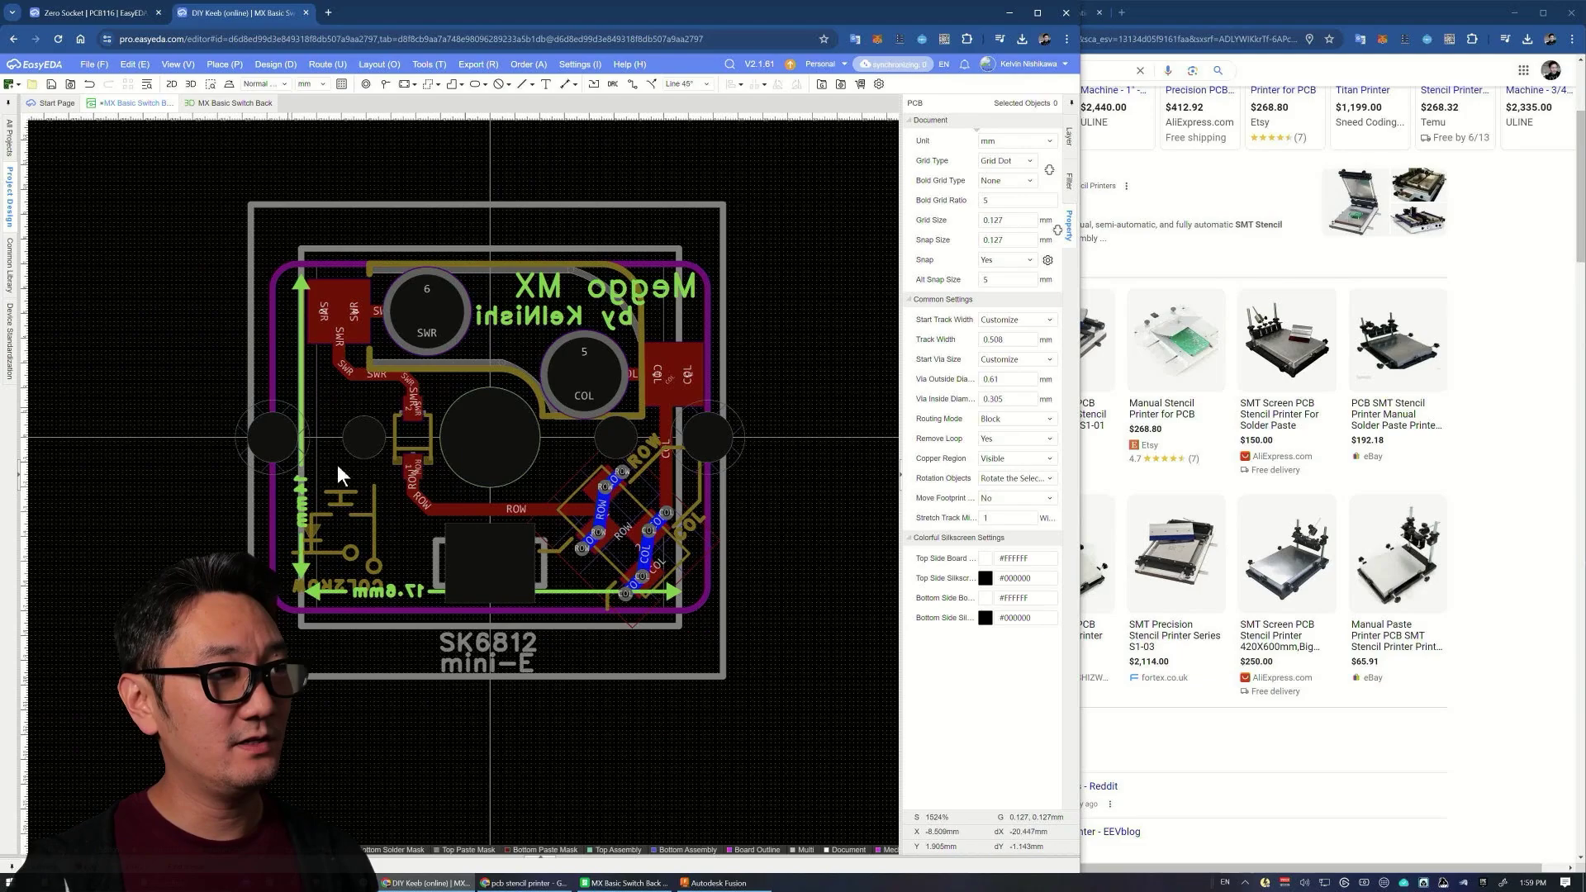
pyautogui.scroll(-4, 787, 554)
pyautogui.scroll(4, 789, 537)
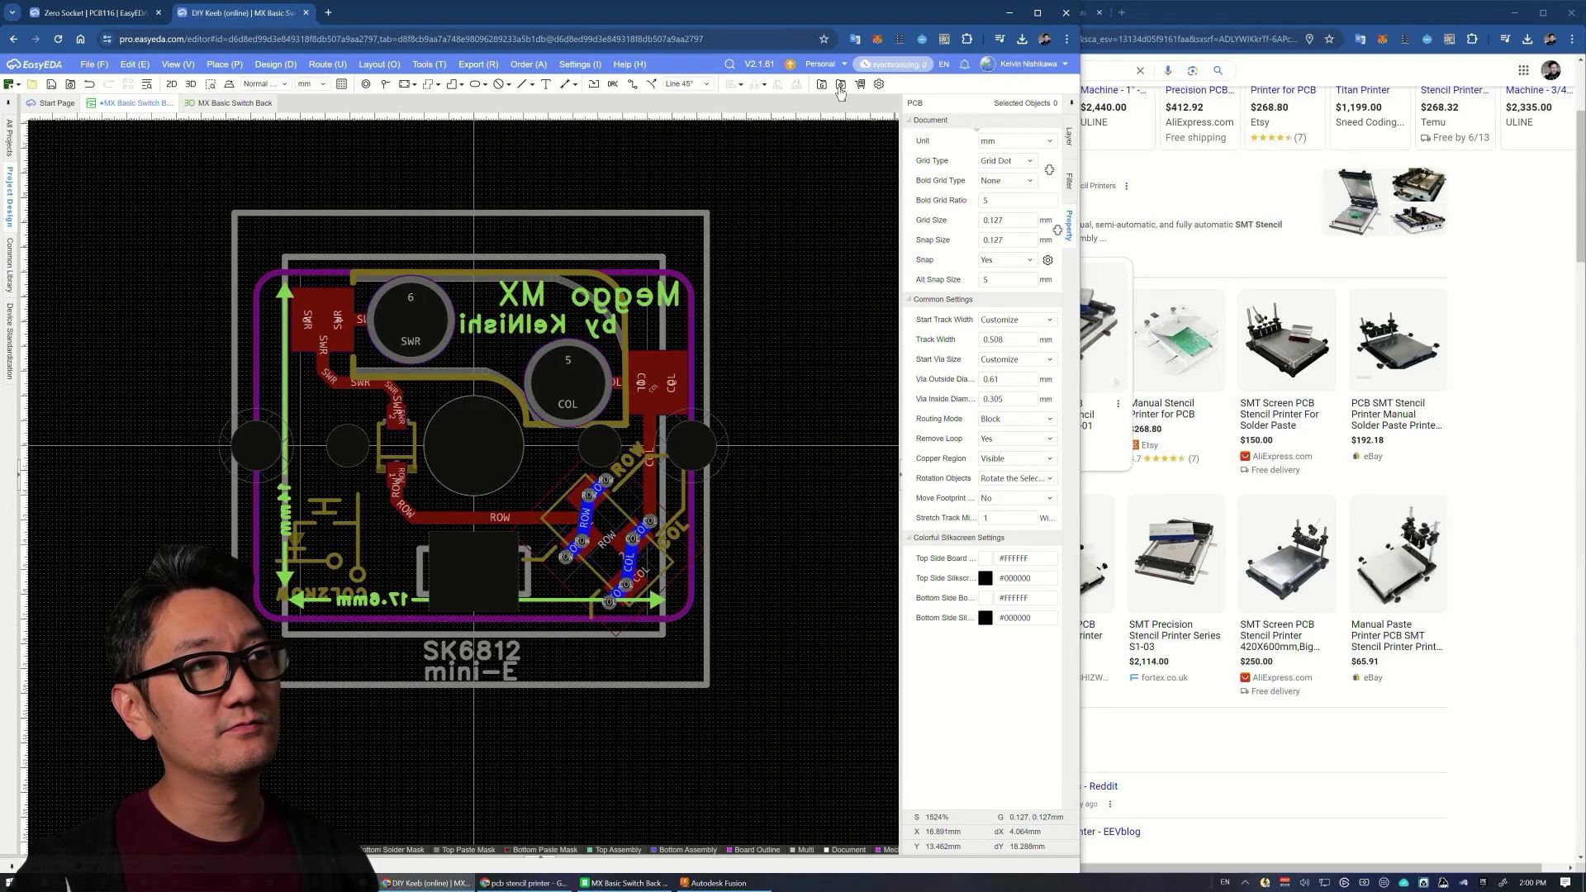
# Step: Switch to the JLCPCB quote page and examine the column and row counts of the Panel by JLCPCB format
pyautogui.click(1561, 253)
pyautogui.click(1037, 16)
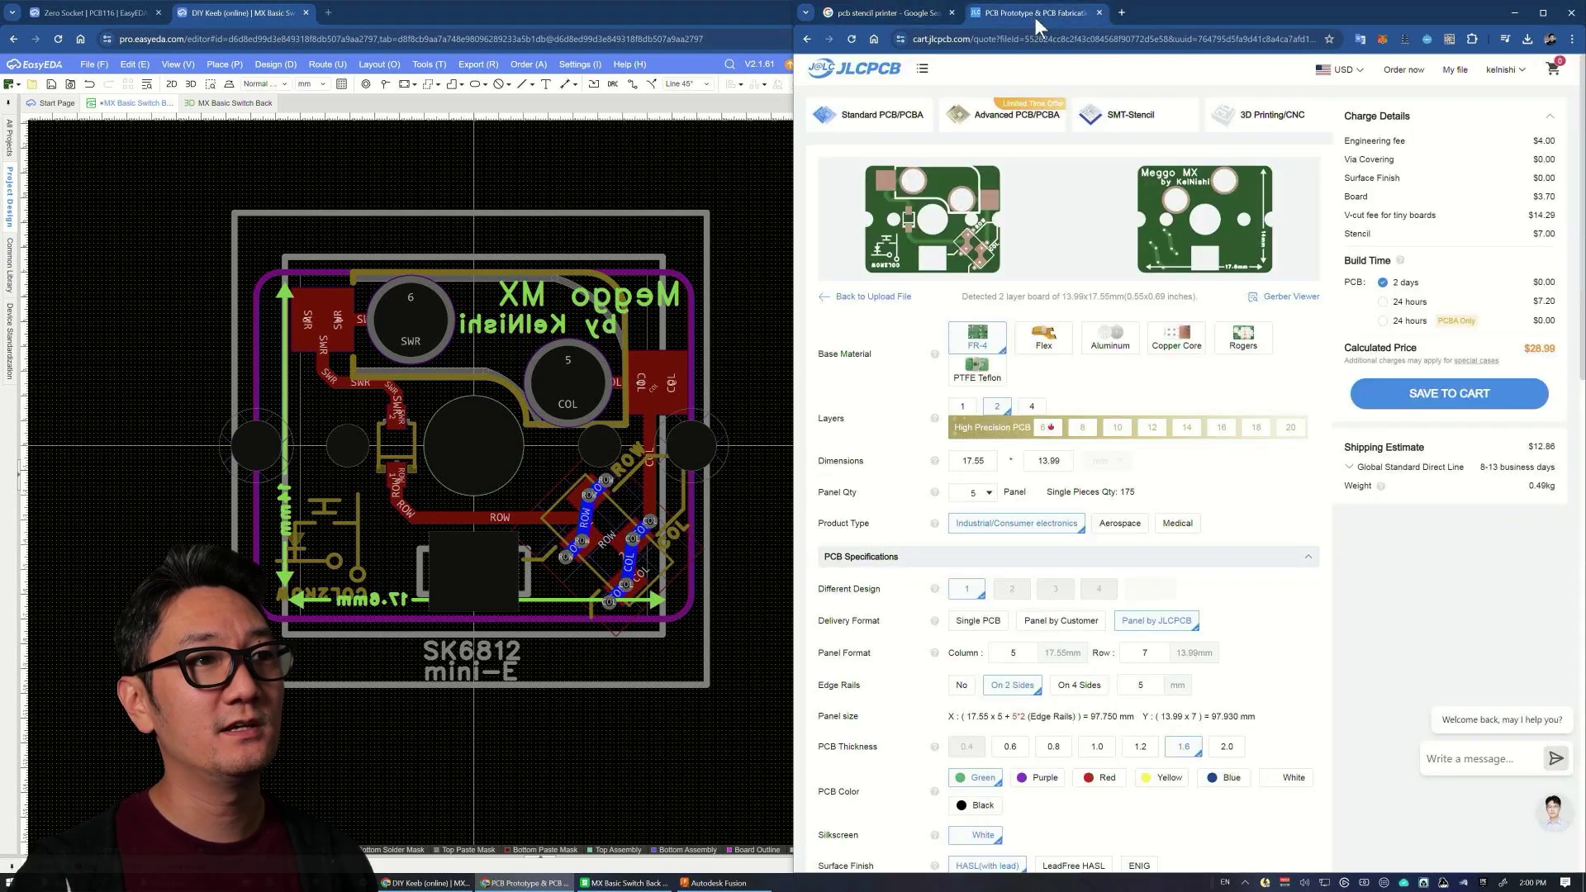
pyautogui.scroll(-1, 1325, 578)
pyautogui.scroll(1, 1328, 605)
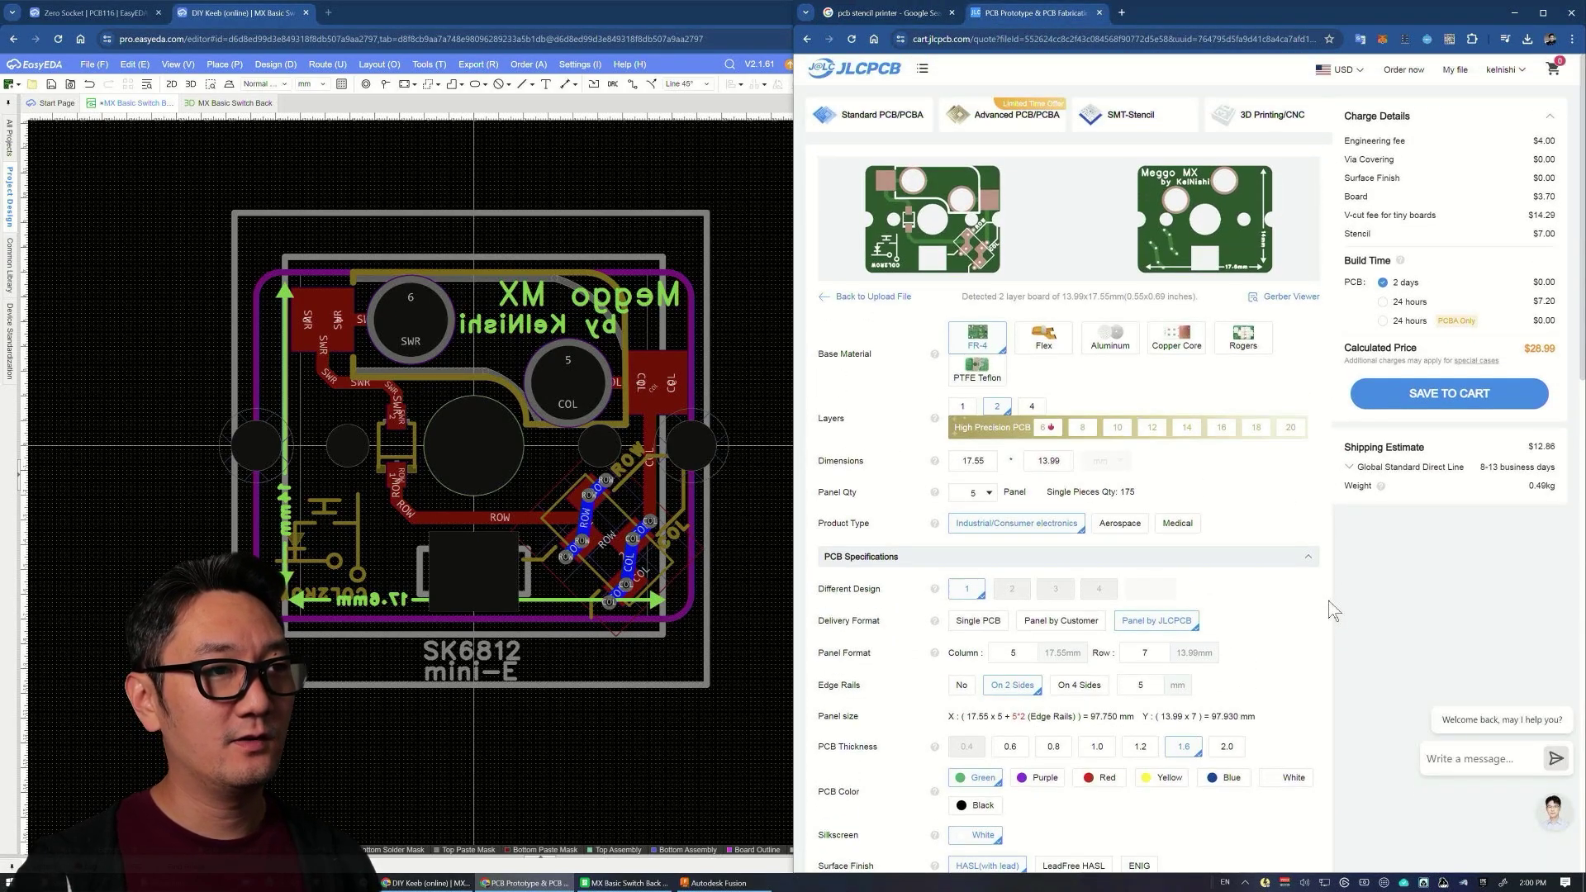
pyautogui.scroll(-2, 1214, 653)
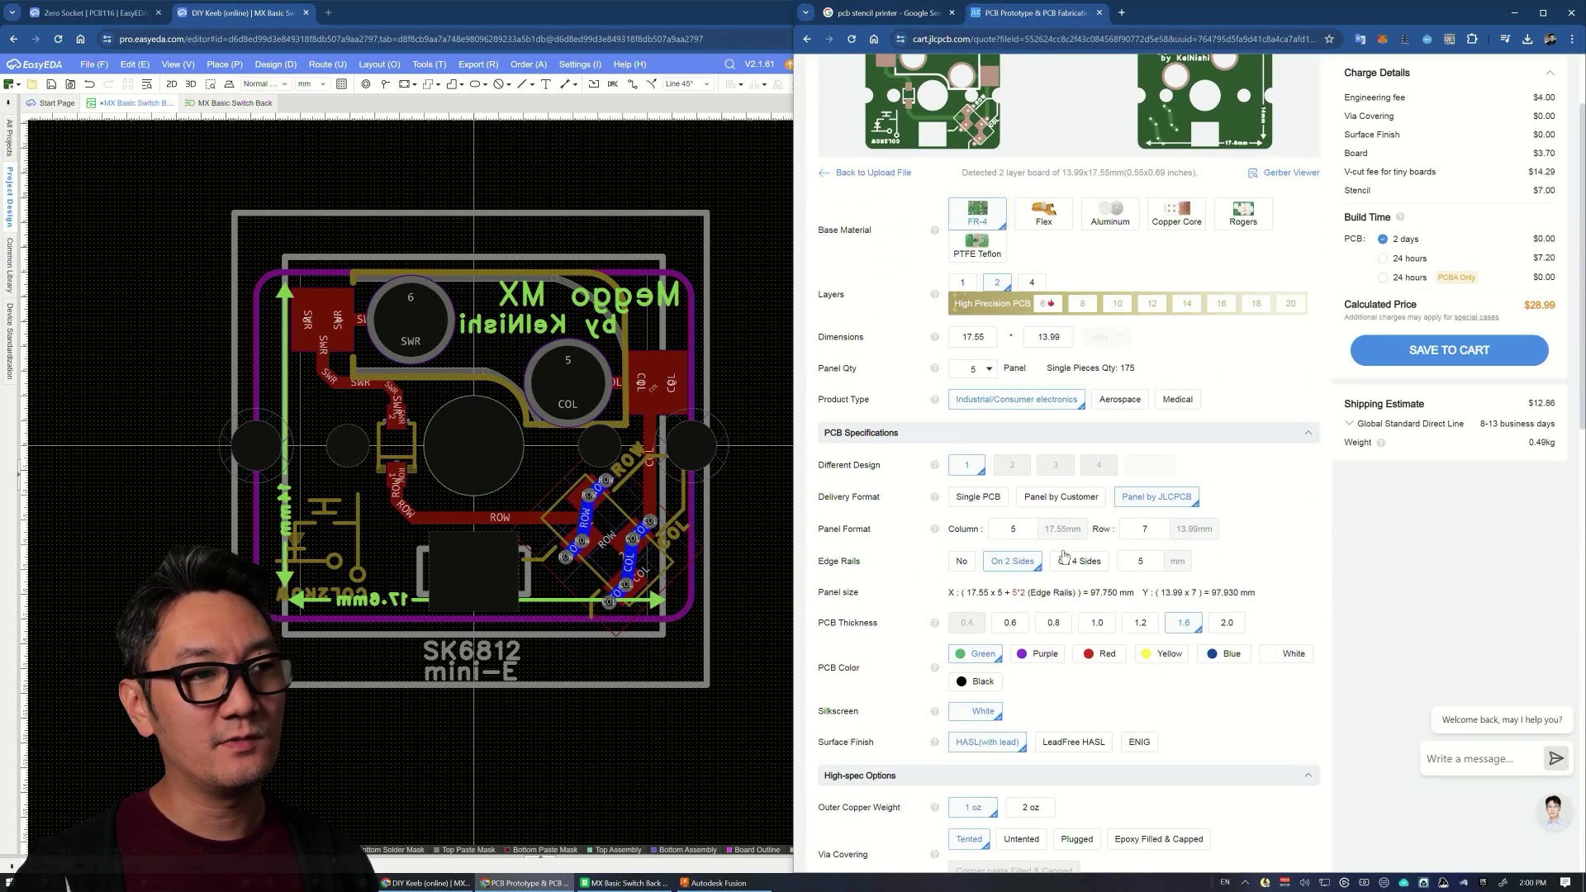
pyautogui.moveTo(996, 527); pyautogui.dragTo(1025, 527)
pyautogui.moveTo(1132, 527); pyautogui.dragTo(1150, 528)
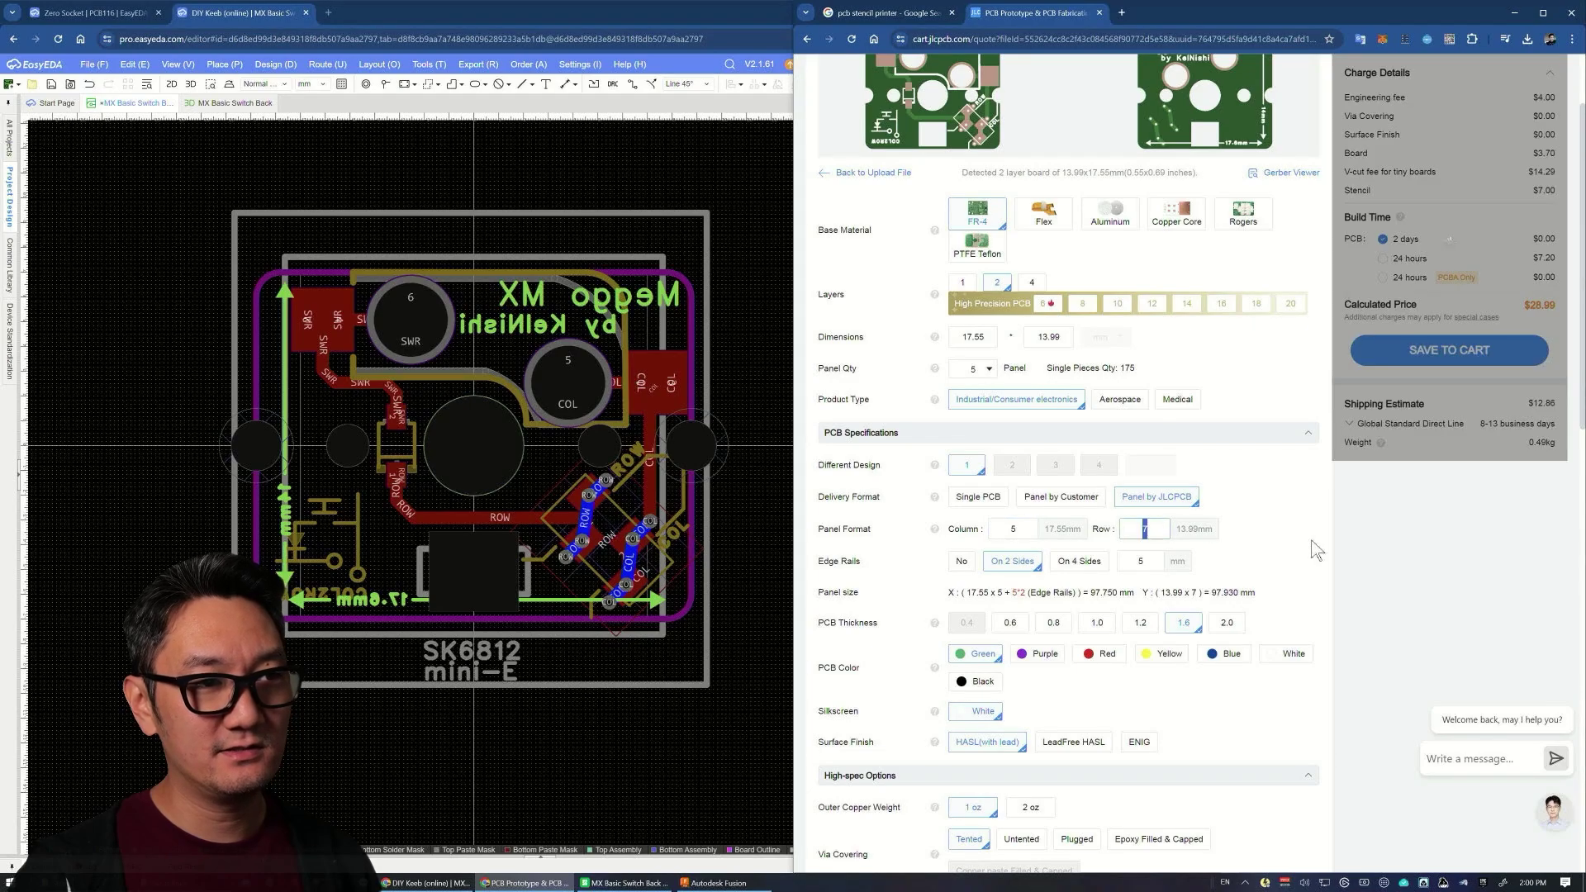
pyautogui.click(1314, 543)
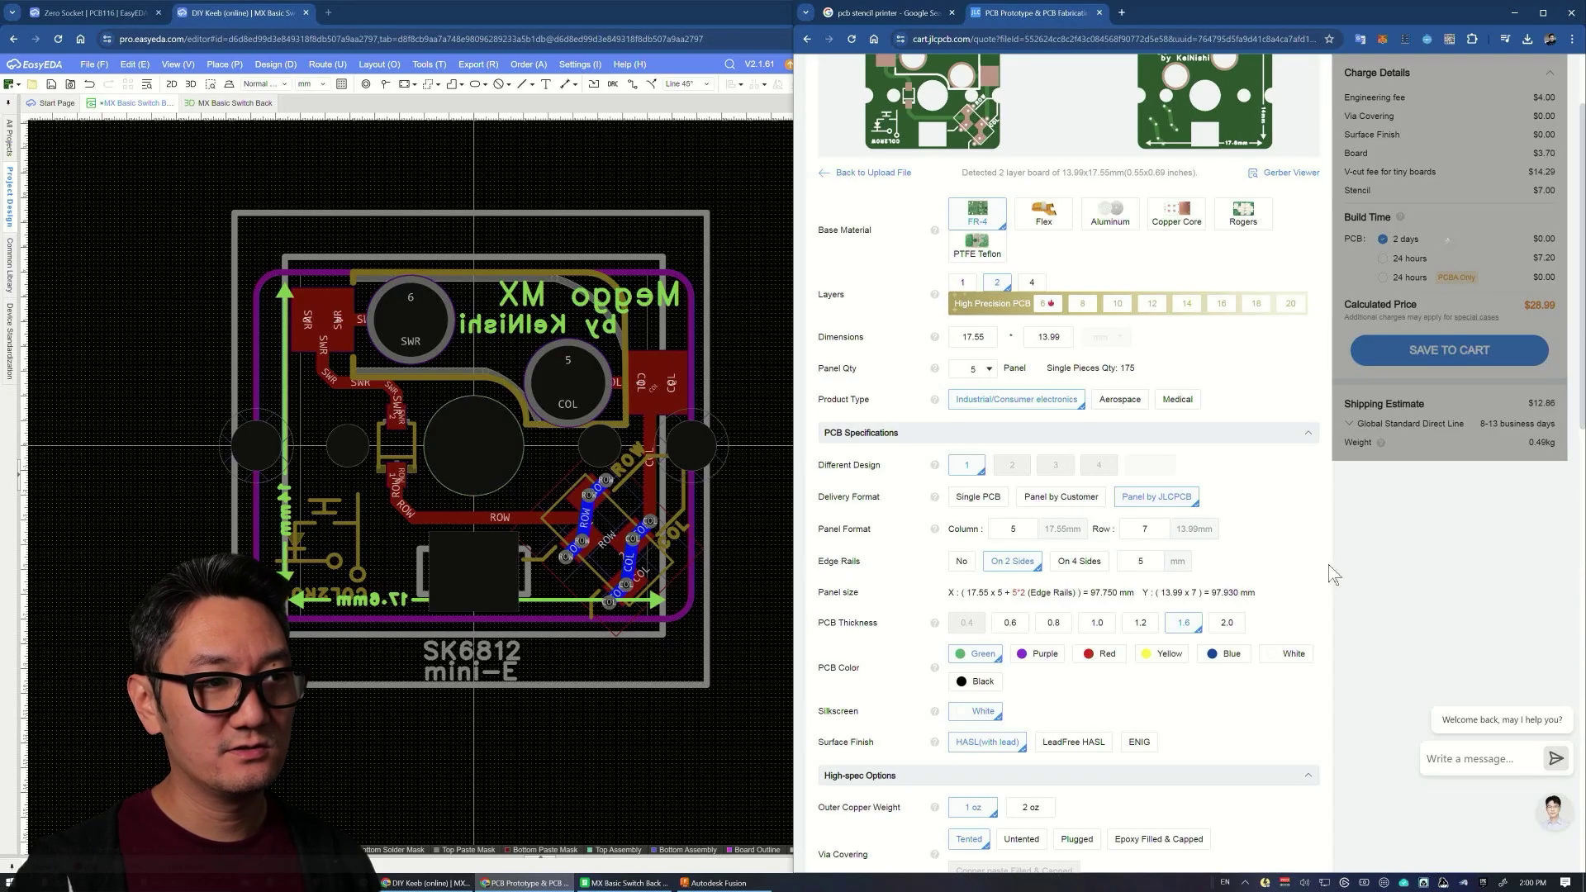
# Step: Turn off the stencil's customized size and look through the standard stencil dimensions
pyautogui.scroll(-15, 1332, 573)
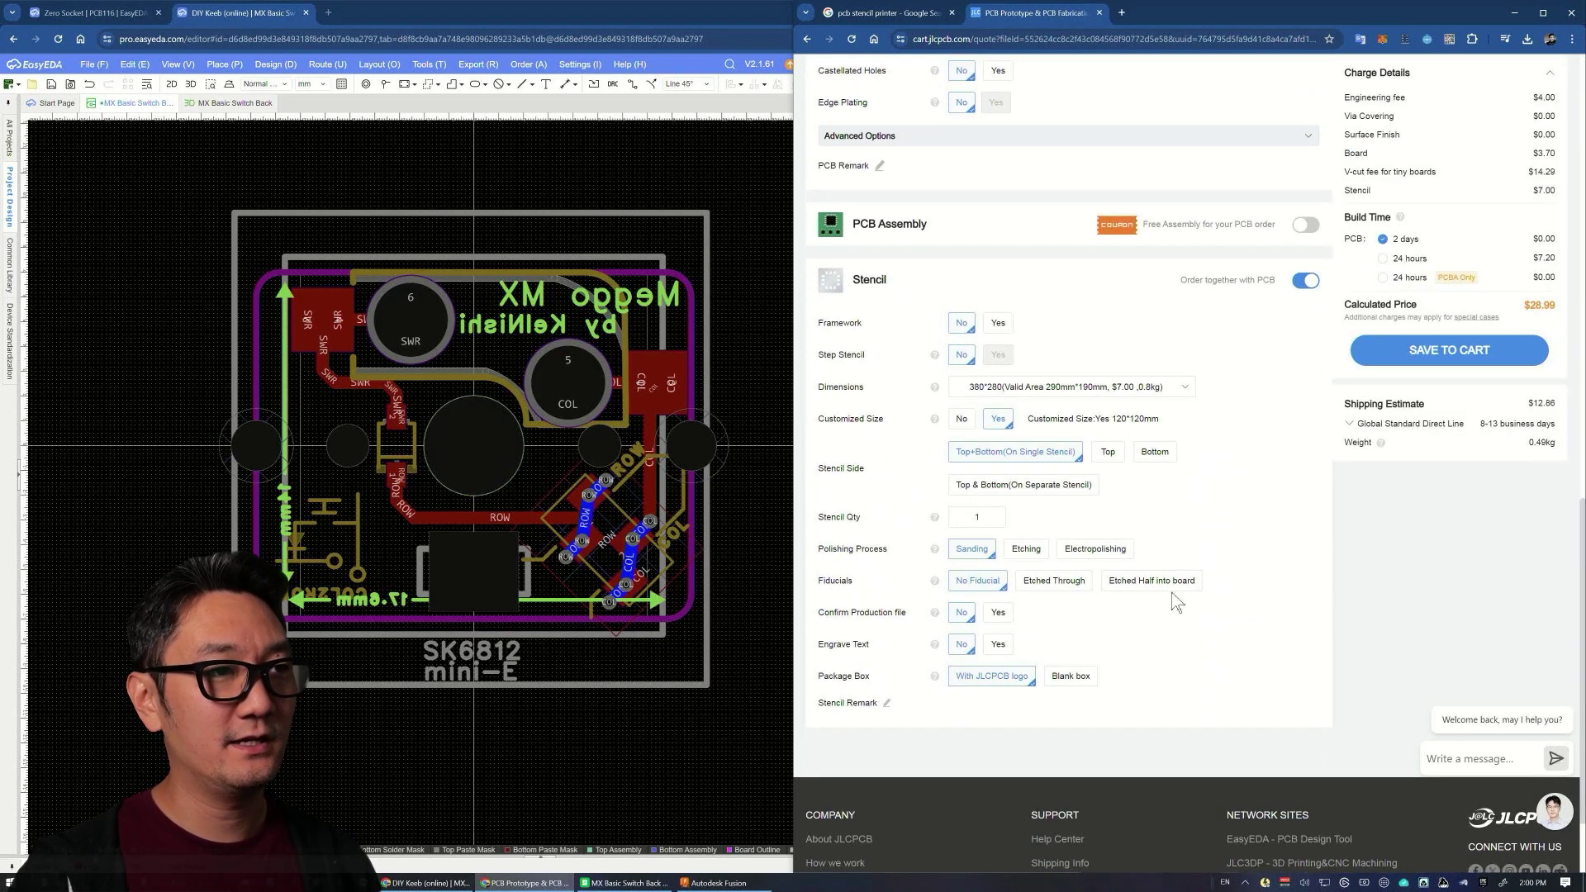
pyautogui.click(962, 421)
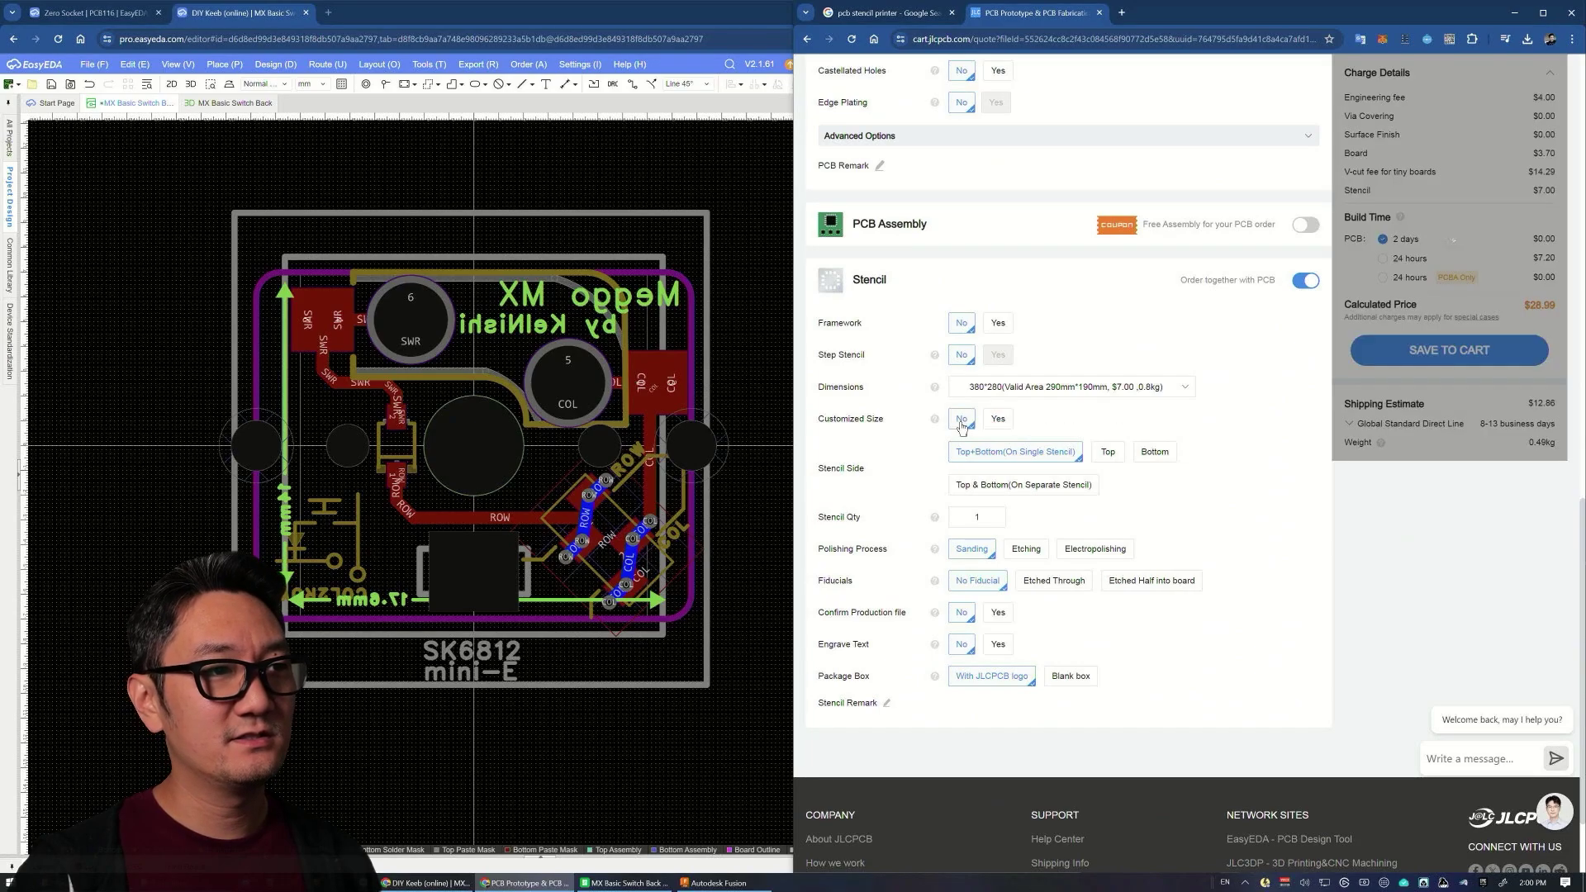
pyautogui.click(995, 389)
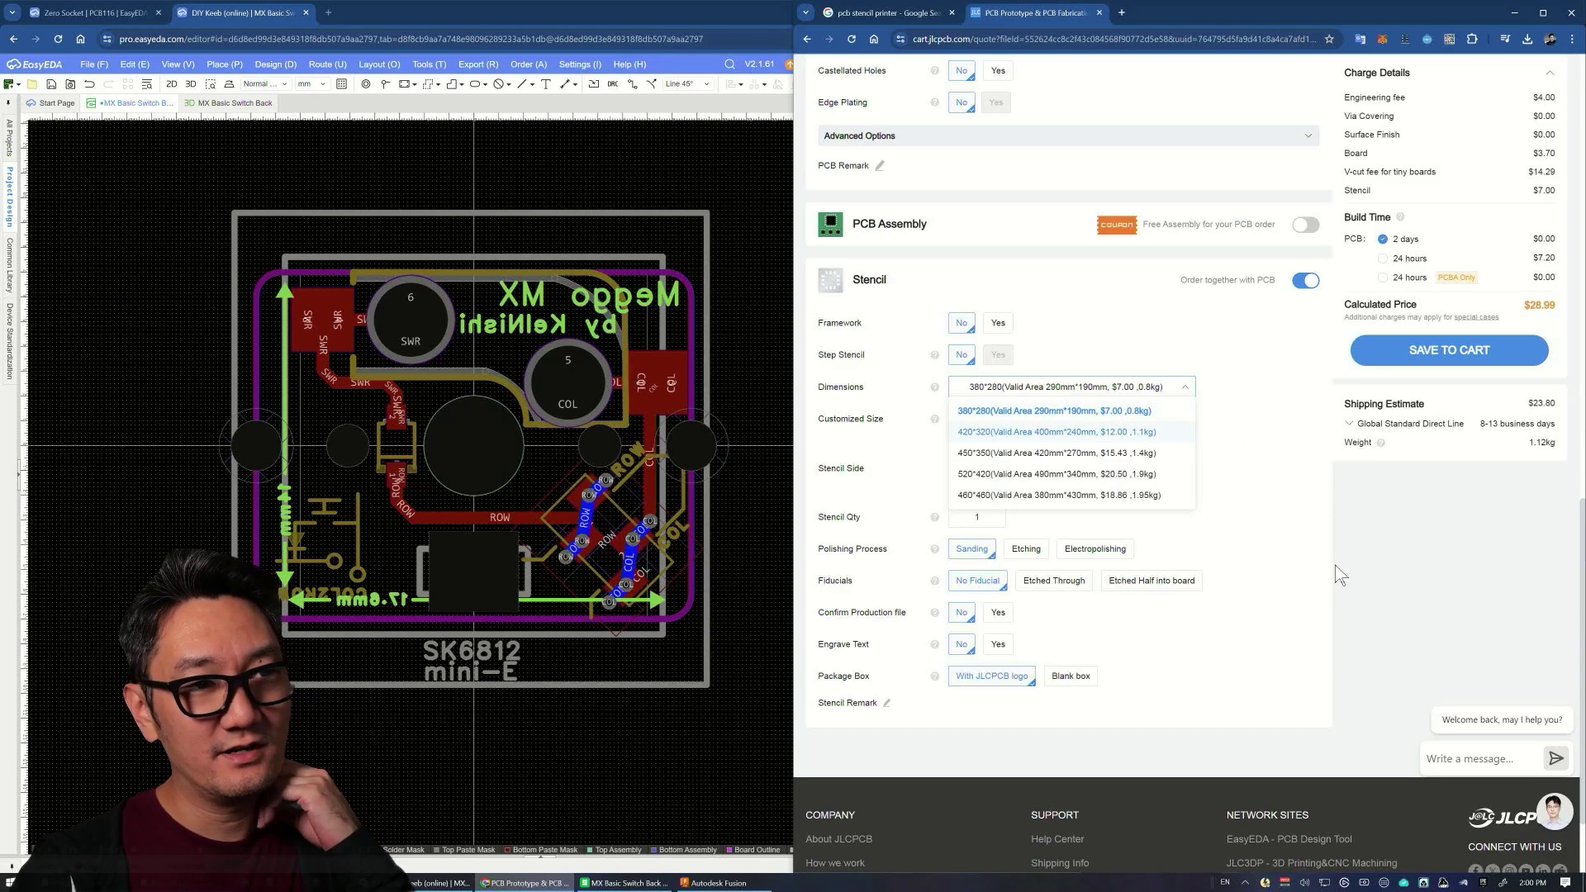
pyautogui.click(1249, 440)
# Step: Set the stencil's customized size to 120 mm in x and 120 mm in y
pyautogui.click(997, 418)
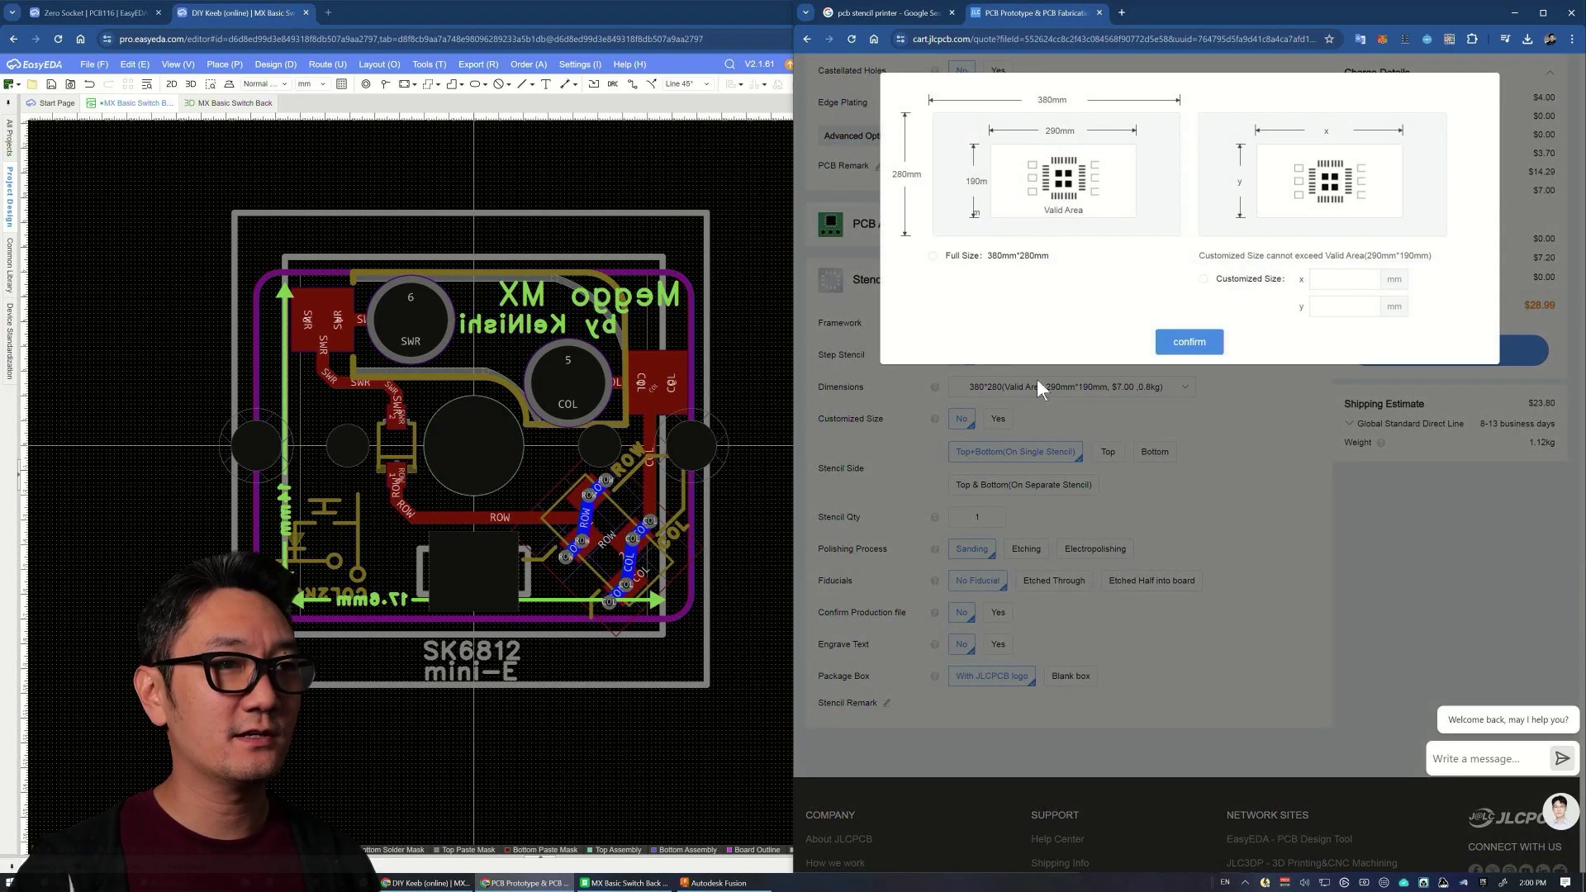
pyautogui.click(1203, 279)
pyautogui.click(1346, 281)
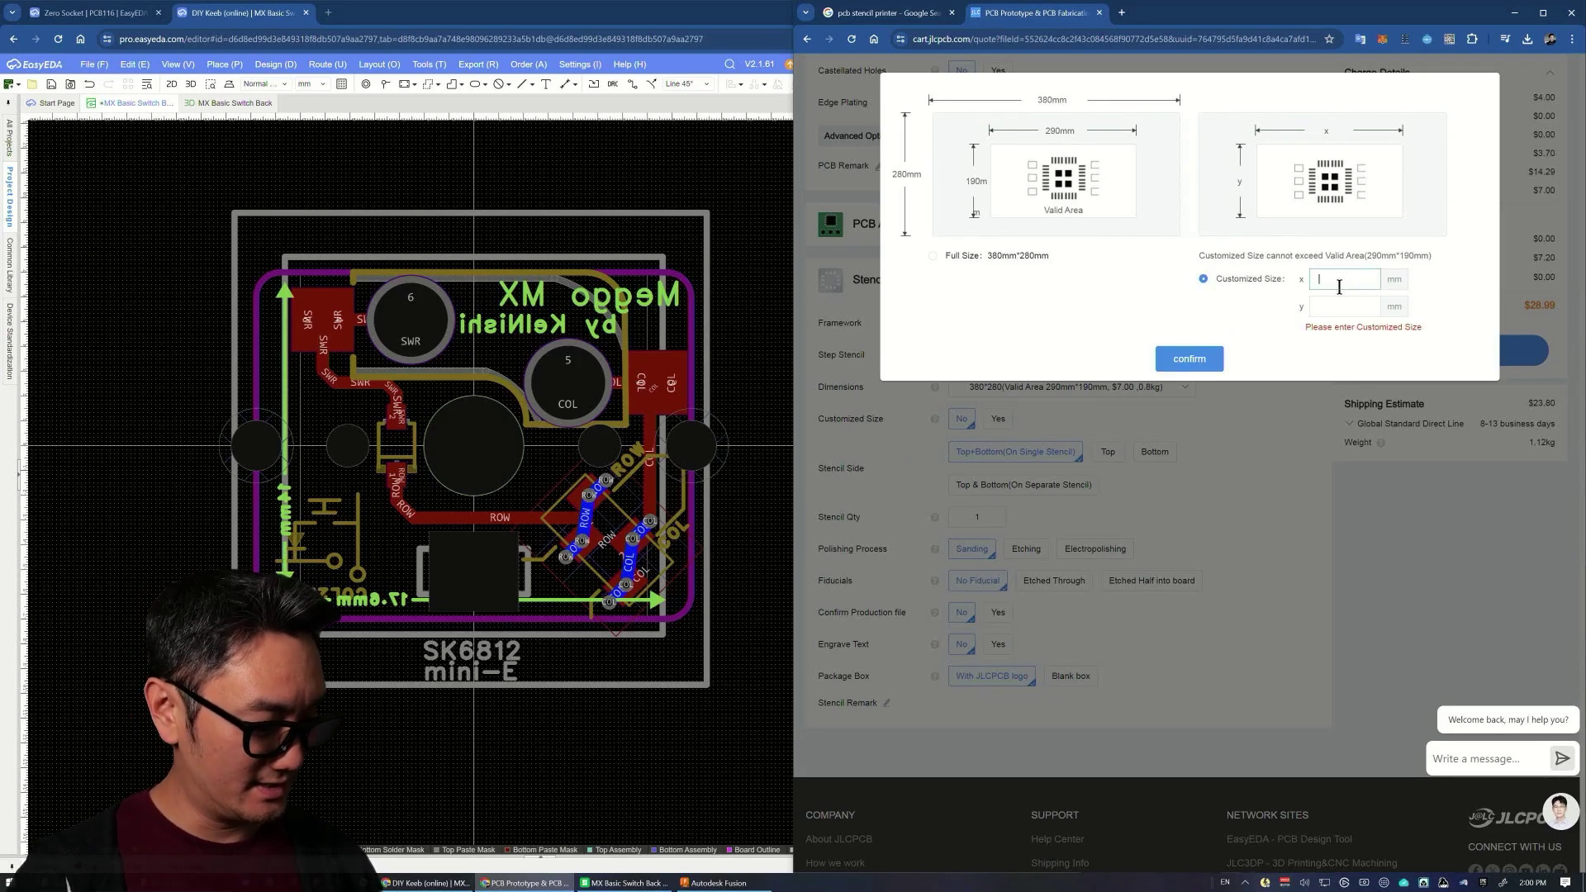
pyautogui.click(1330, 307)
pyautogui.write('120')
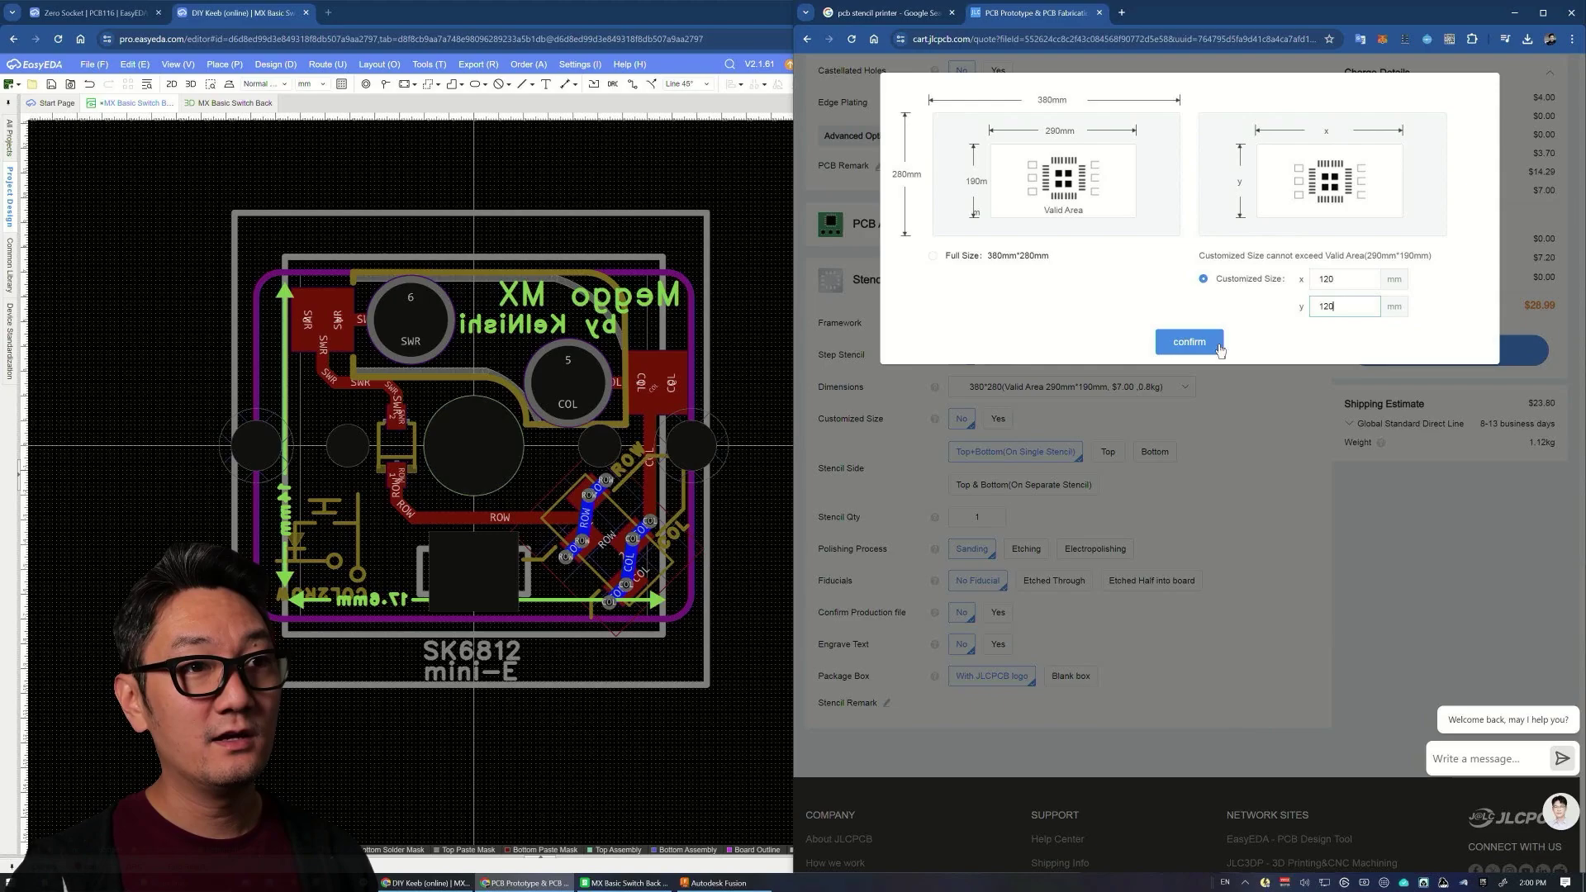
pyautogui.click(1190, 342)
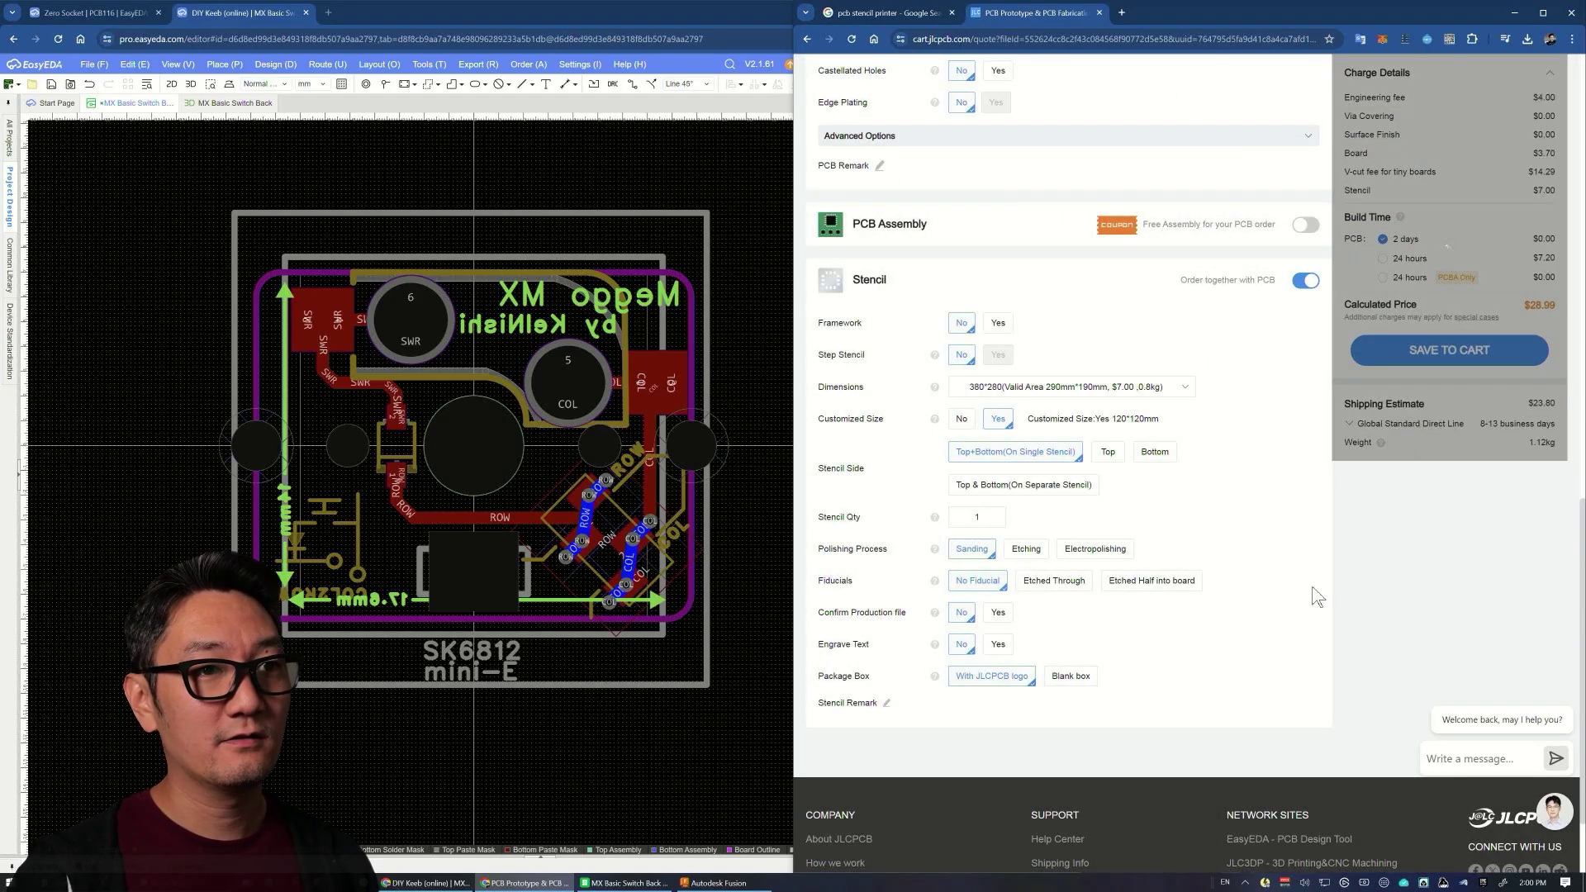
# Step: Check the calculated panel size in the PCB specifications and review the stencil options against it
pyautogui.scroll(15, 1291, 579)
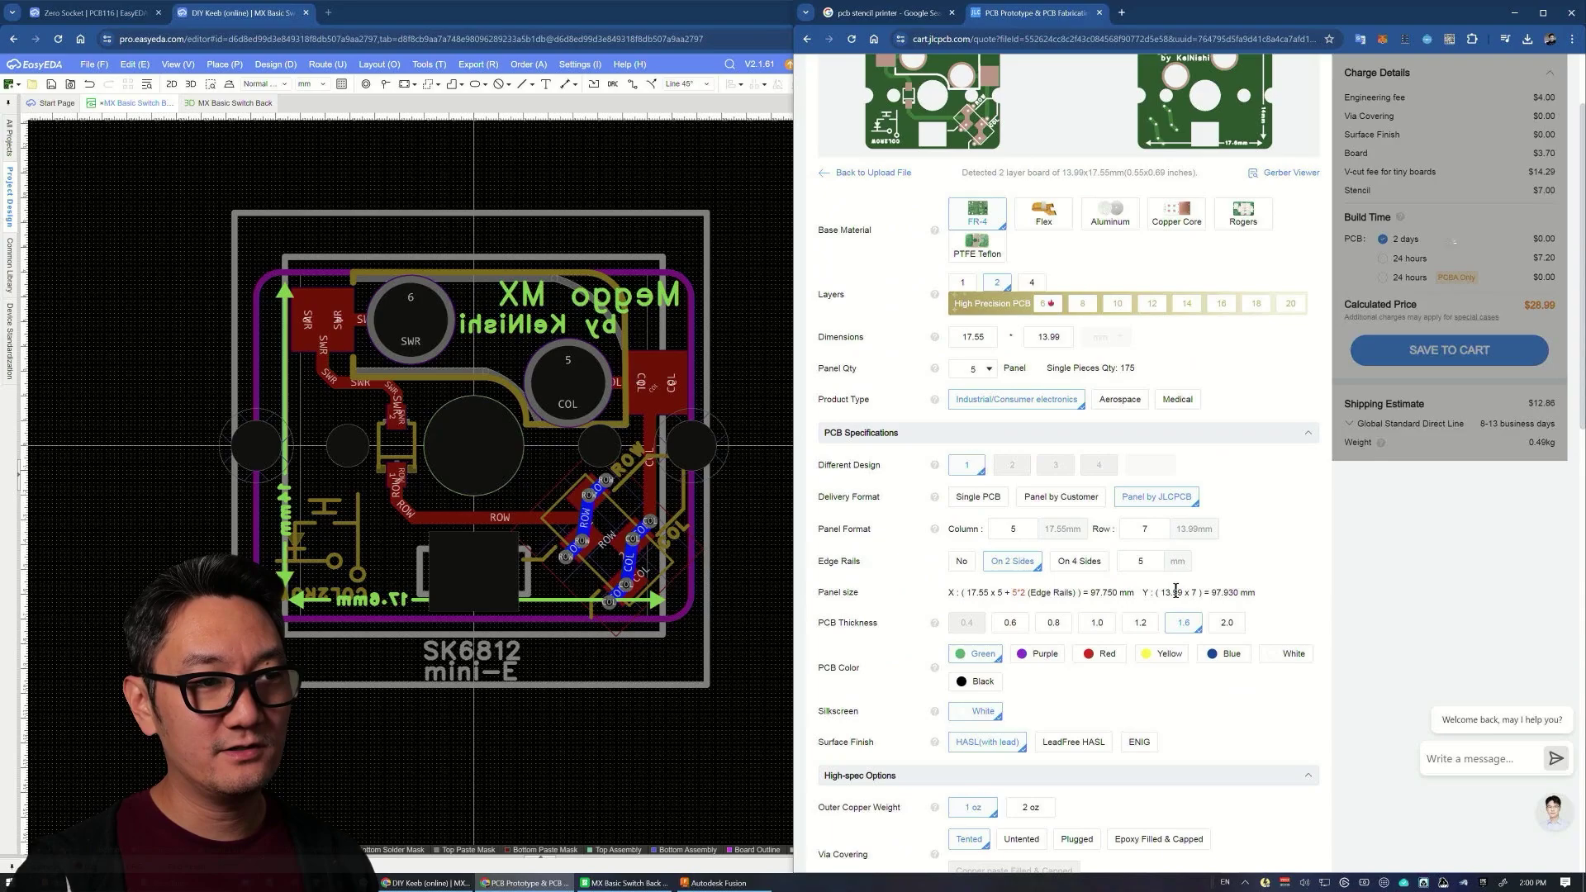
pyautogui.moveTo(1090, 592); pyautogui.dragTo(1261, 592)
pyautogui.click(1090, 592)
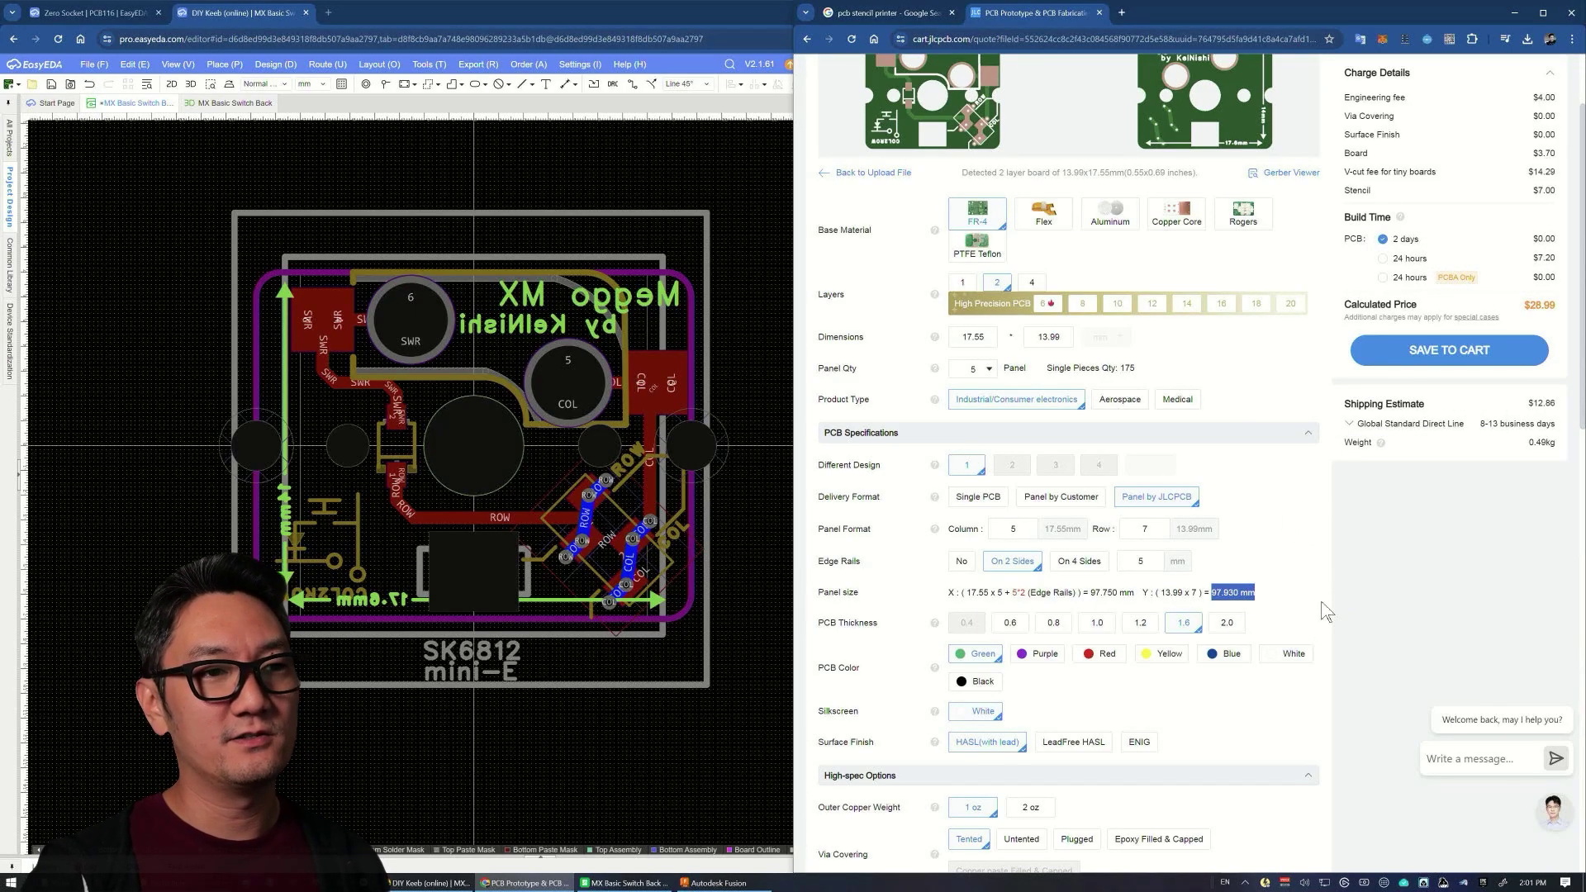
pyautogui.scroll(2, 1326, 612)
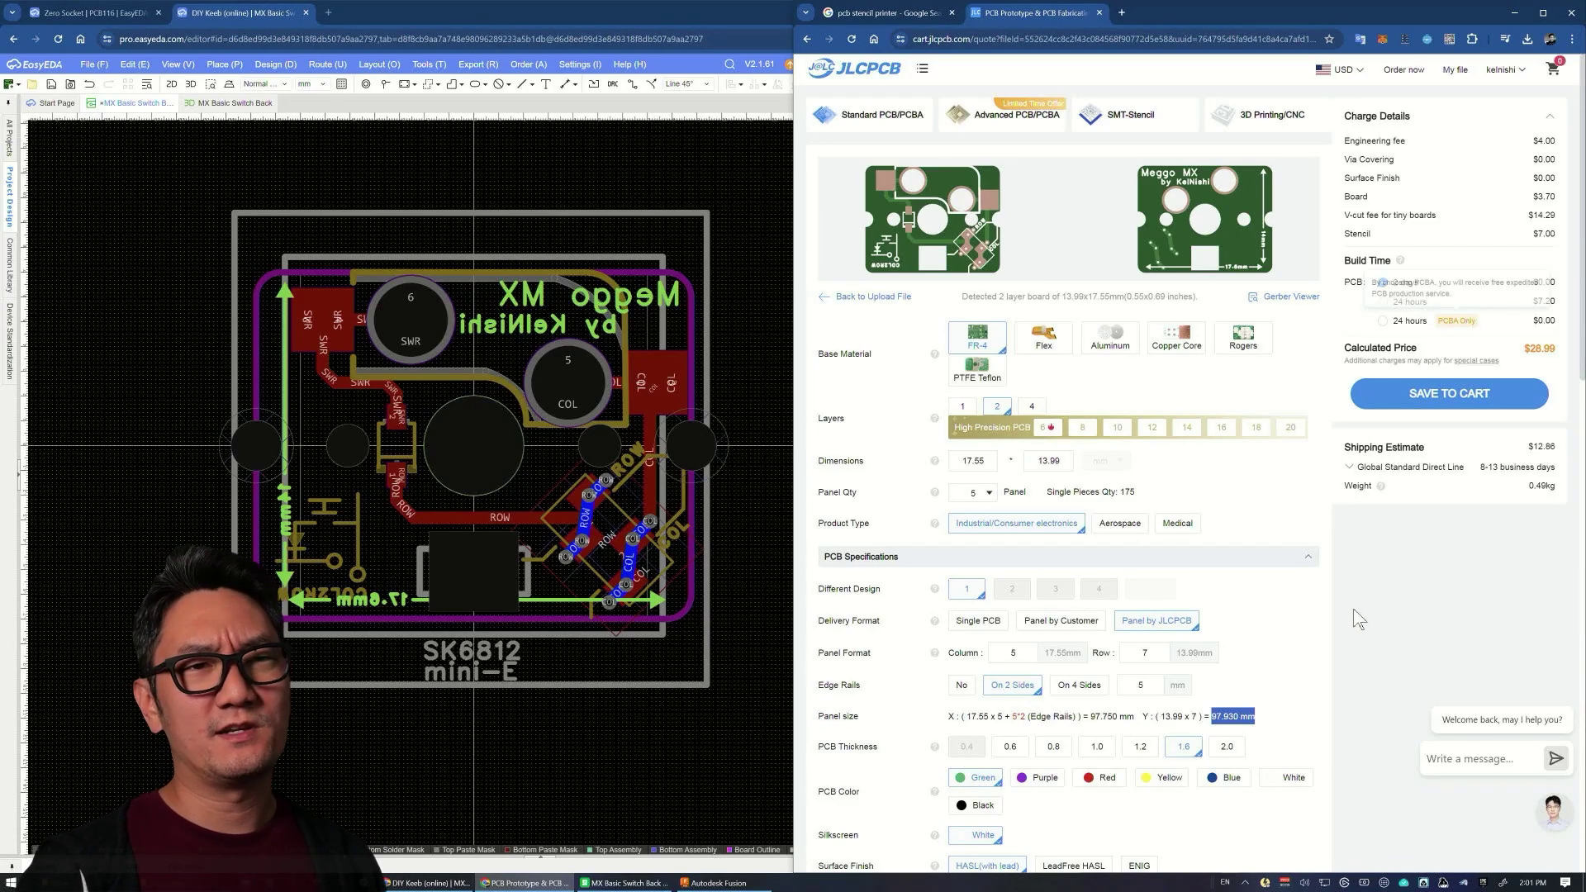
pyautogui.scroll(-15, 1310, 655)
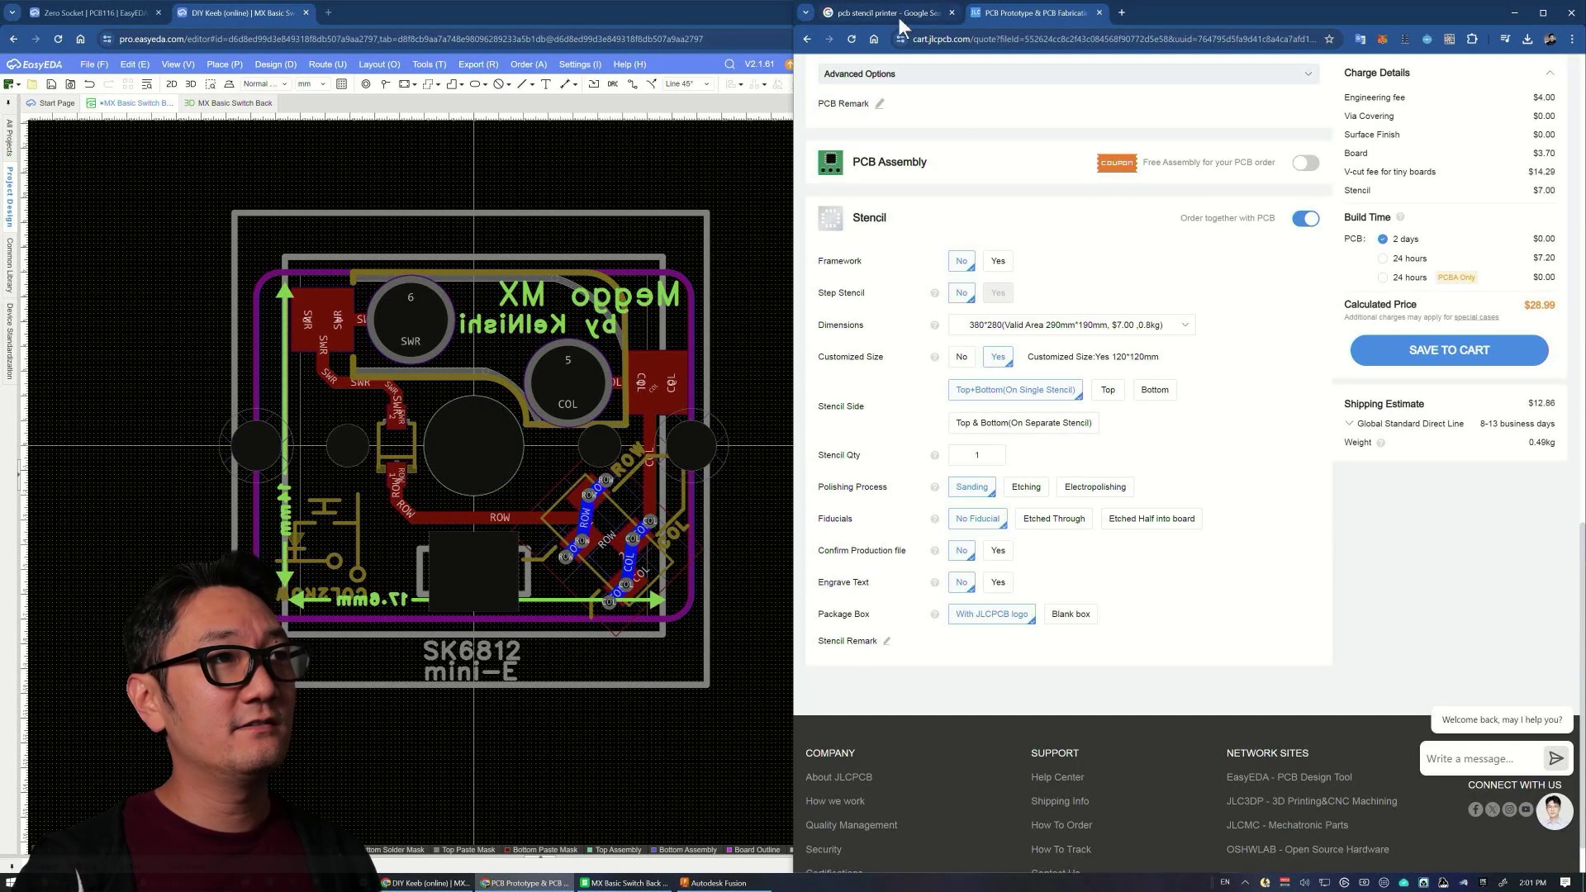
pyautogui.scroll(20, 1284, 570)
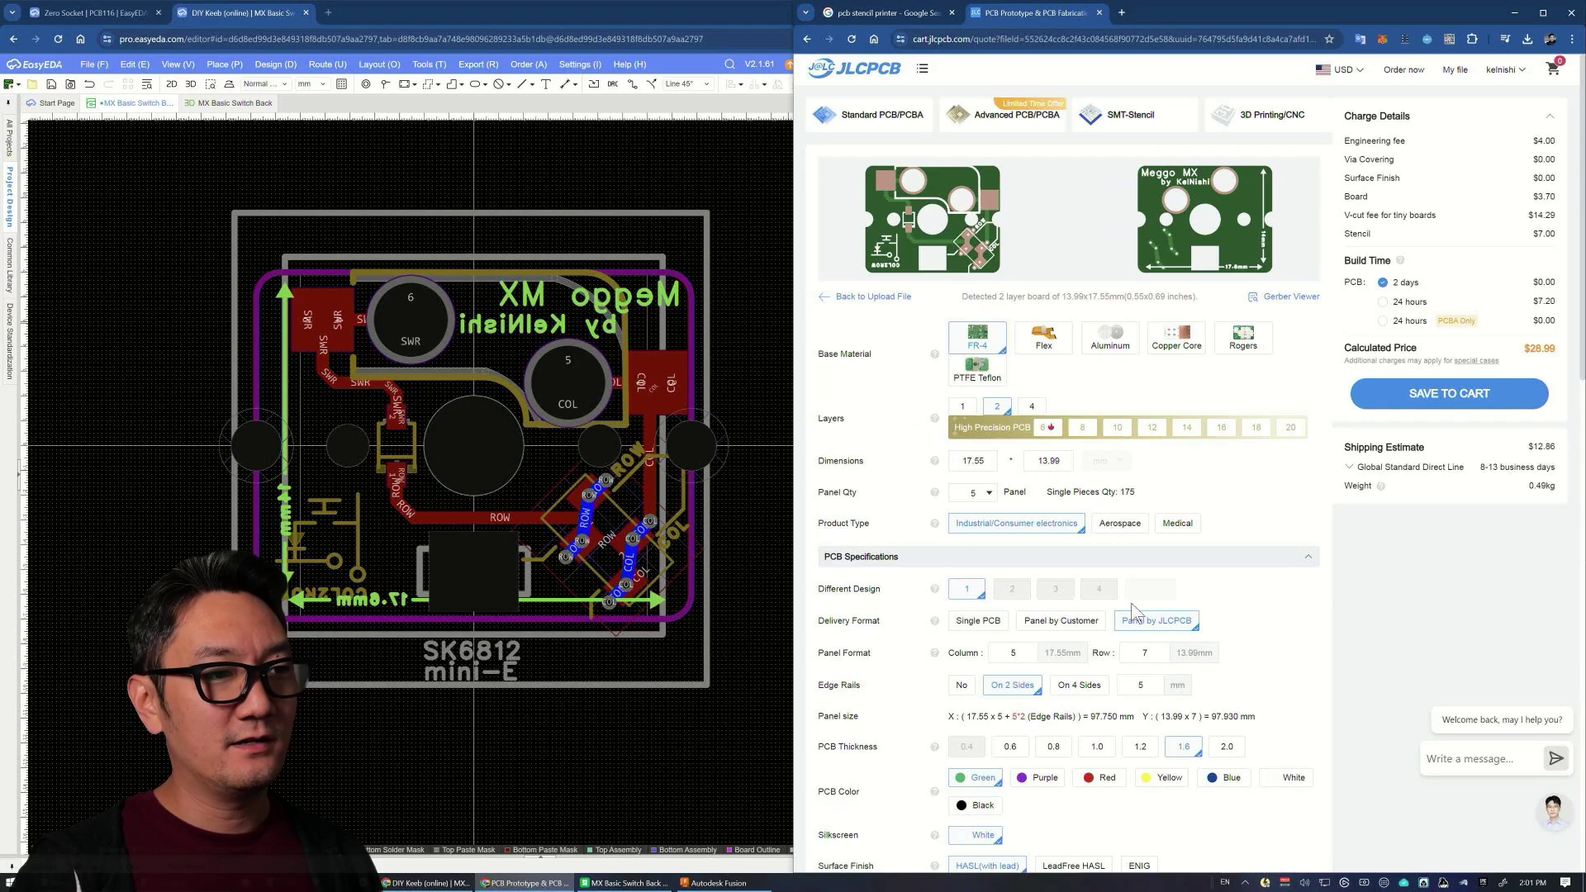
# Step: Switch to EasyEDA and set up a V-CUT panelization of the board with 5 columns and 7 rows
pyautogui.click(751, 345)
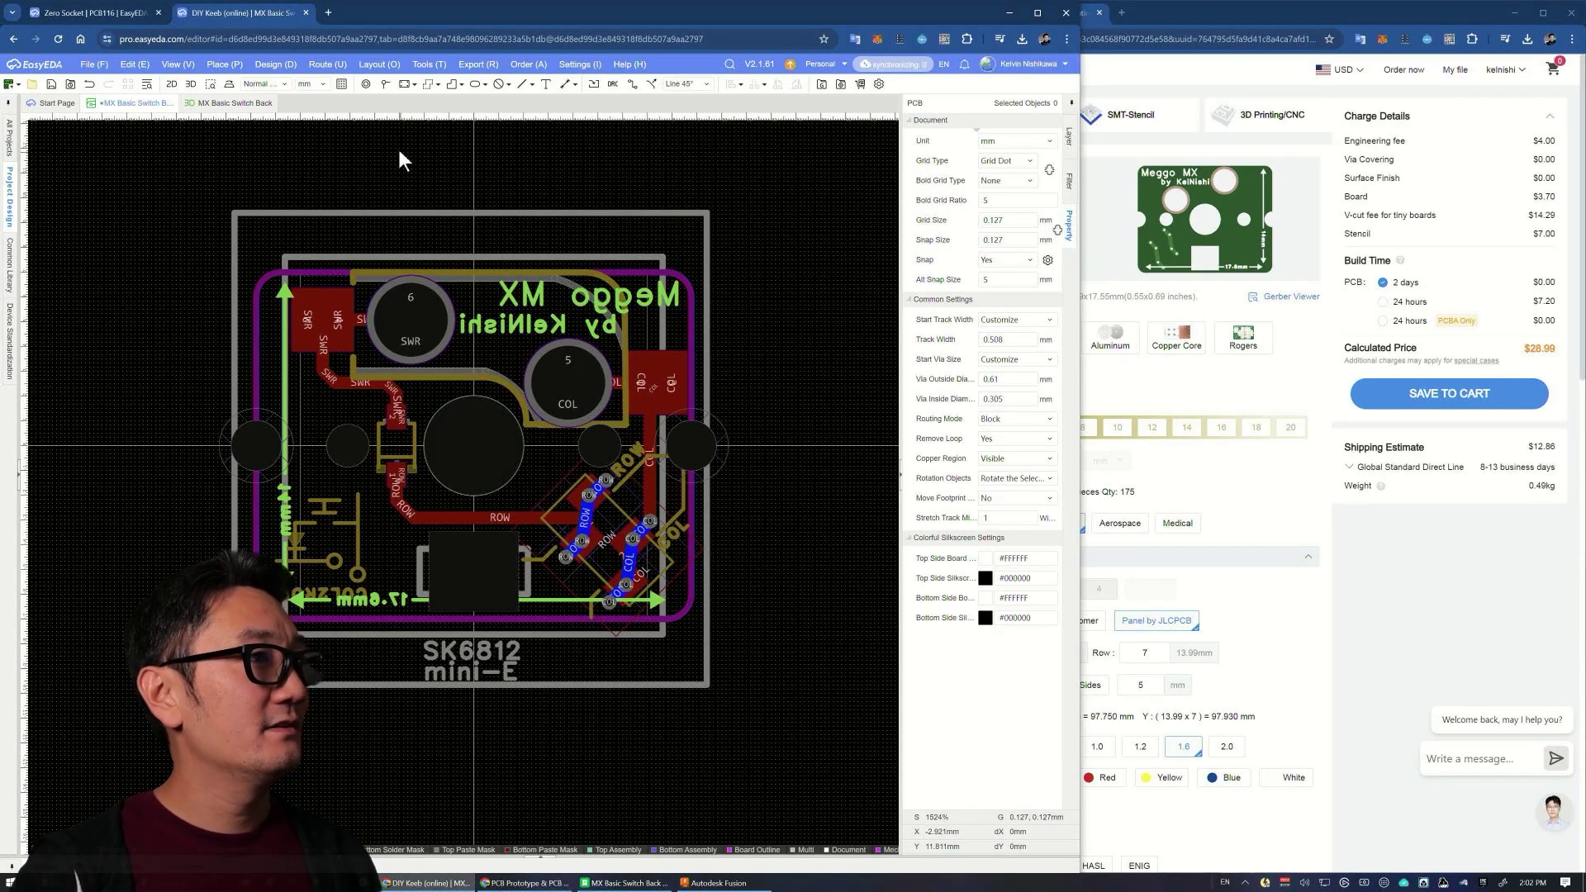
pyautogui.click(421, 65)
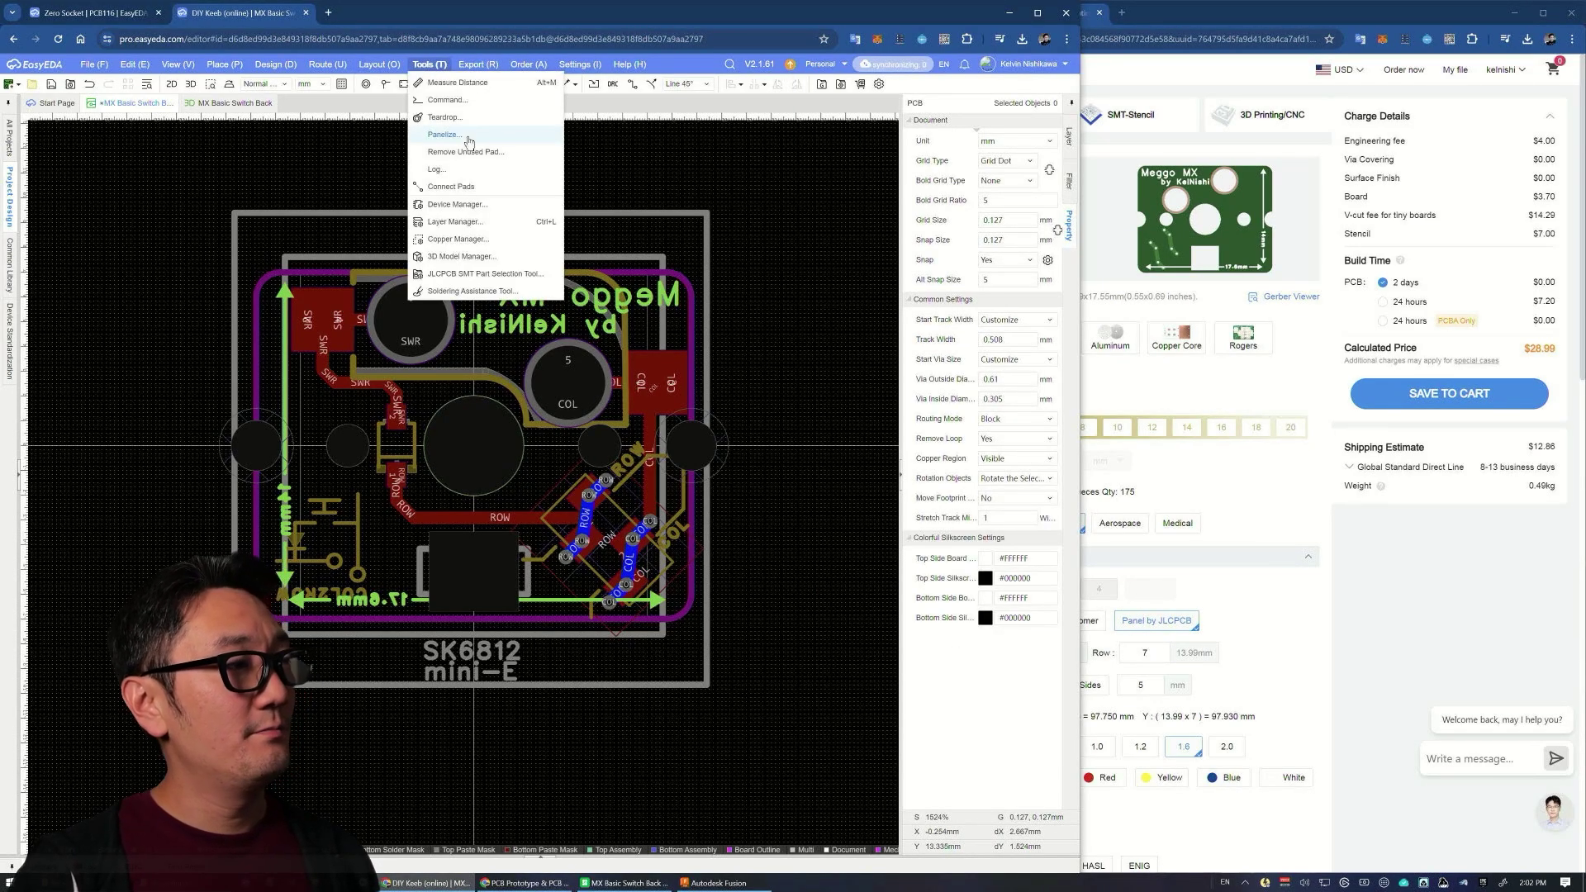
pyautogui.click(469, 135)
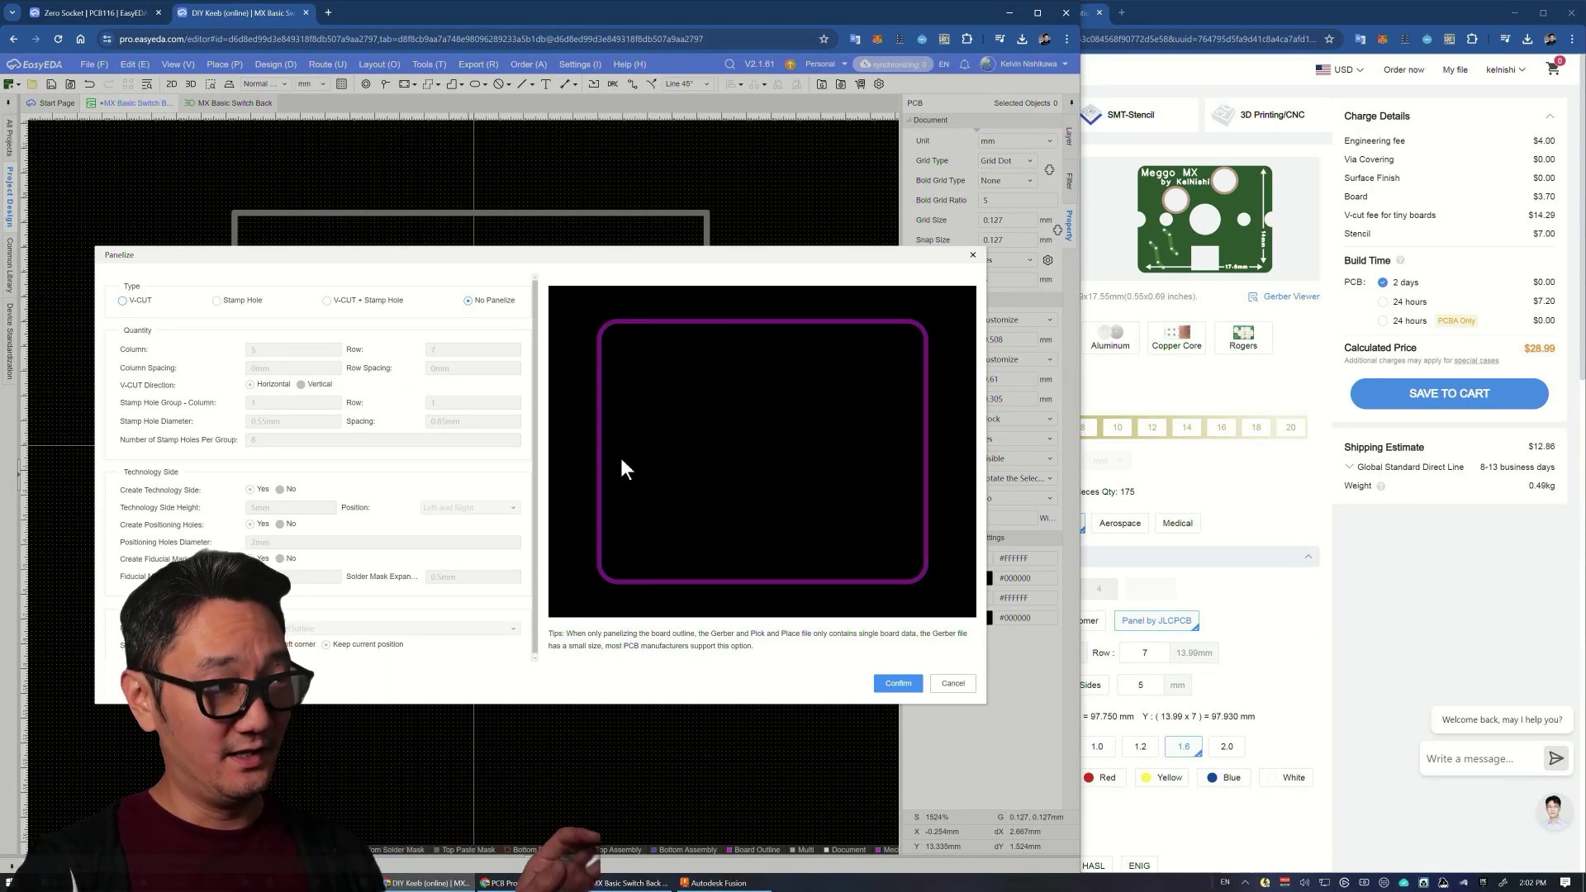
pyautogui.click(122, 302)
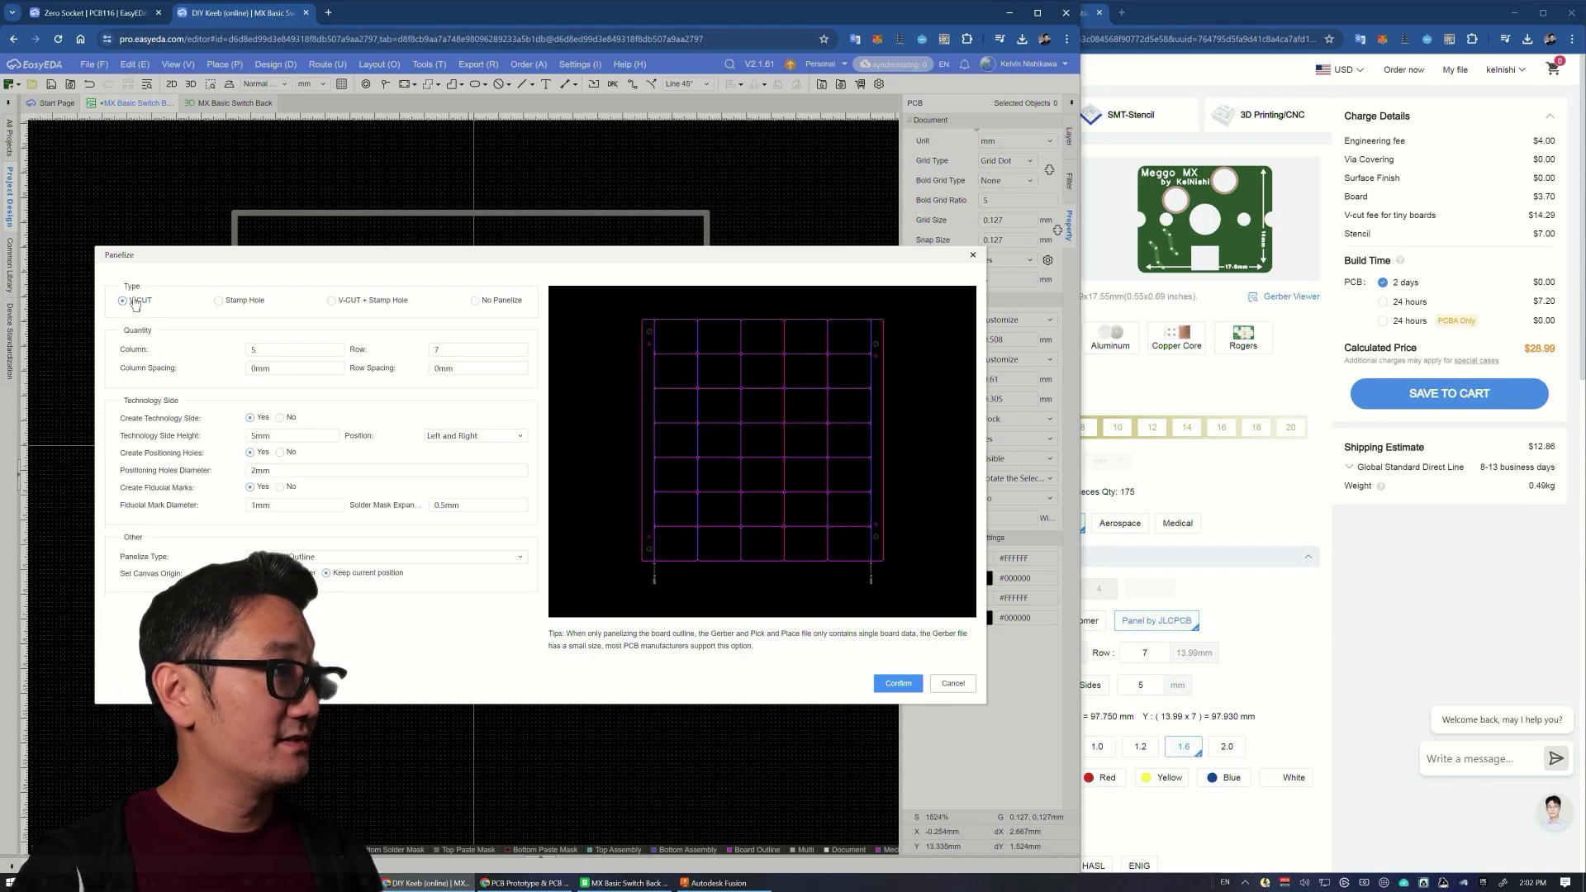
pyautogui.doubleClick(274, 350)
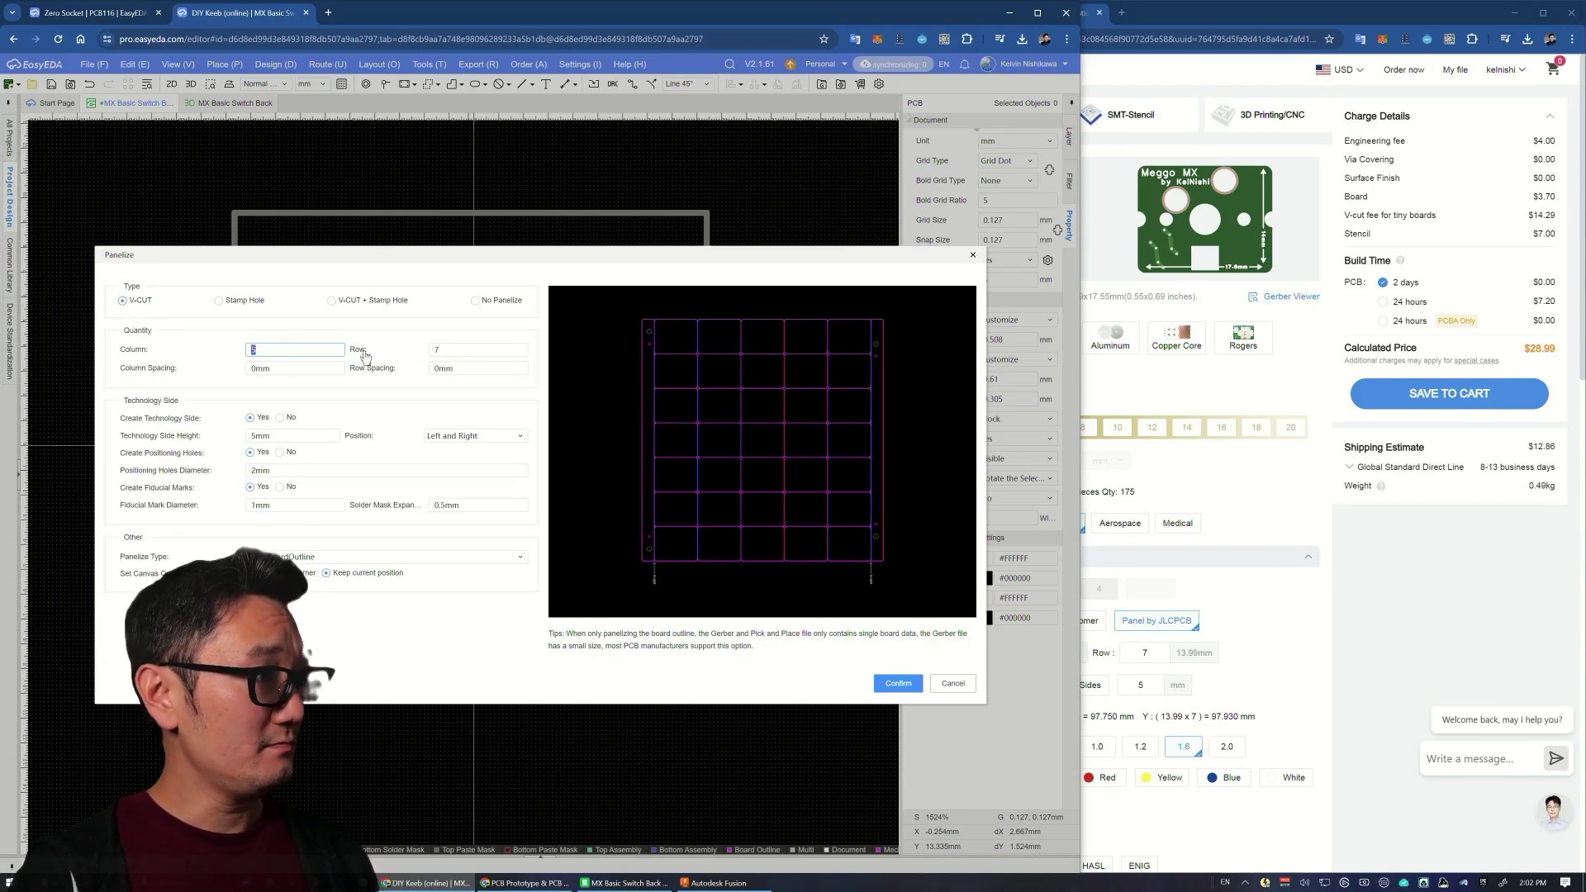
pyautogui.doubleClick(480, 350)
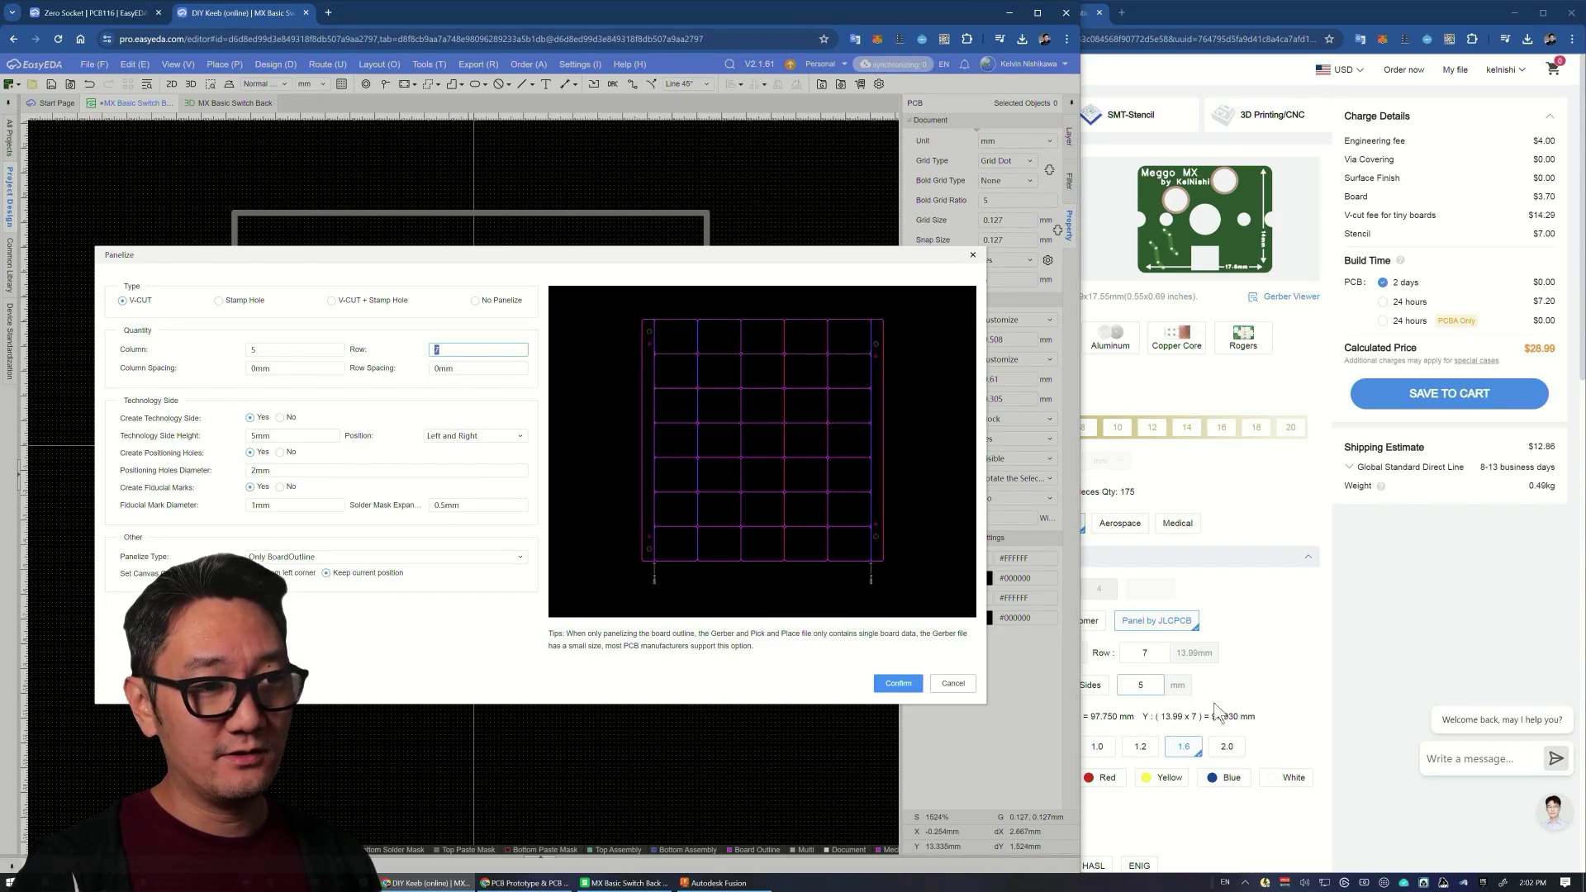
# Step: Create the panel with 5 mm technology sides at Left and Right and the Only BoardOutline panelize type
pyautogui.click(1144, 686)
pyautogui.click(460, 653)
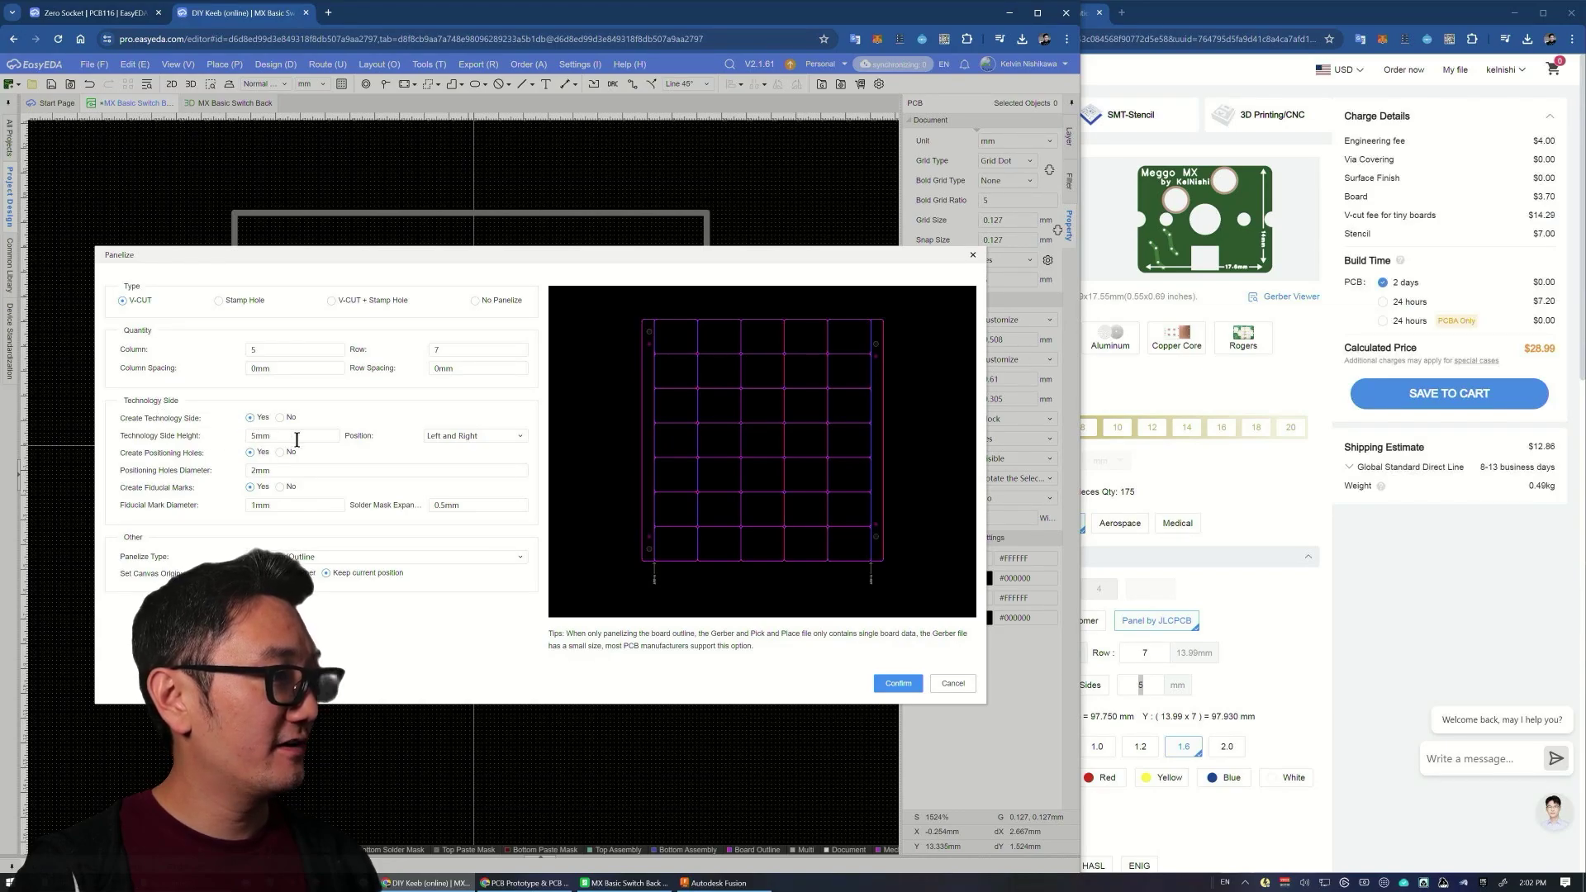
pyautogui.click(518, 439)
pyautogui.click(371, 557)
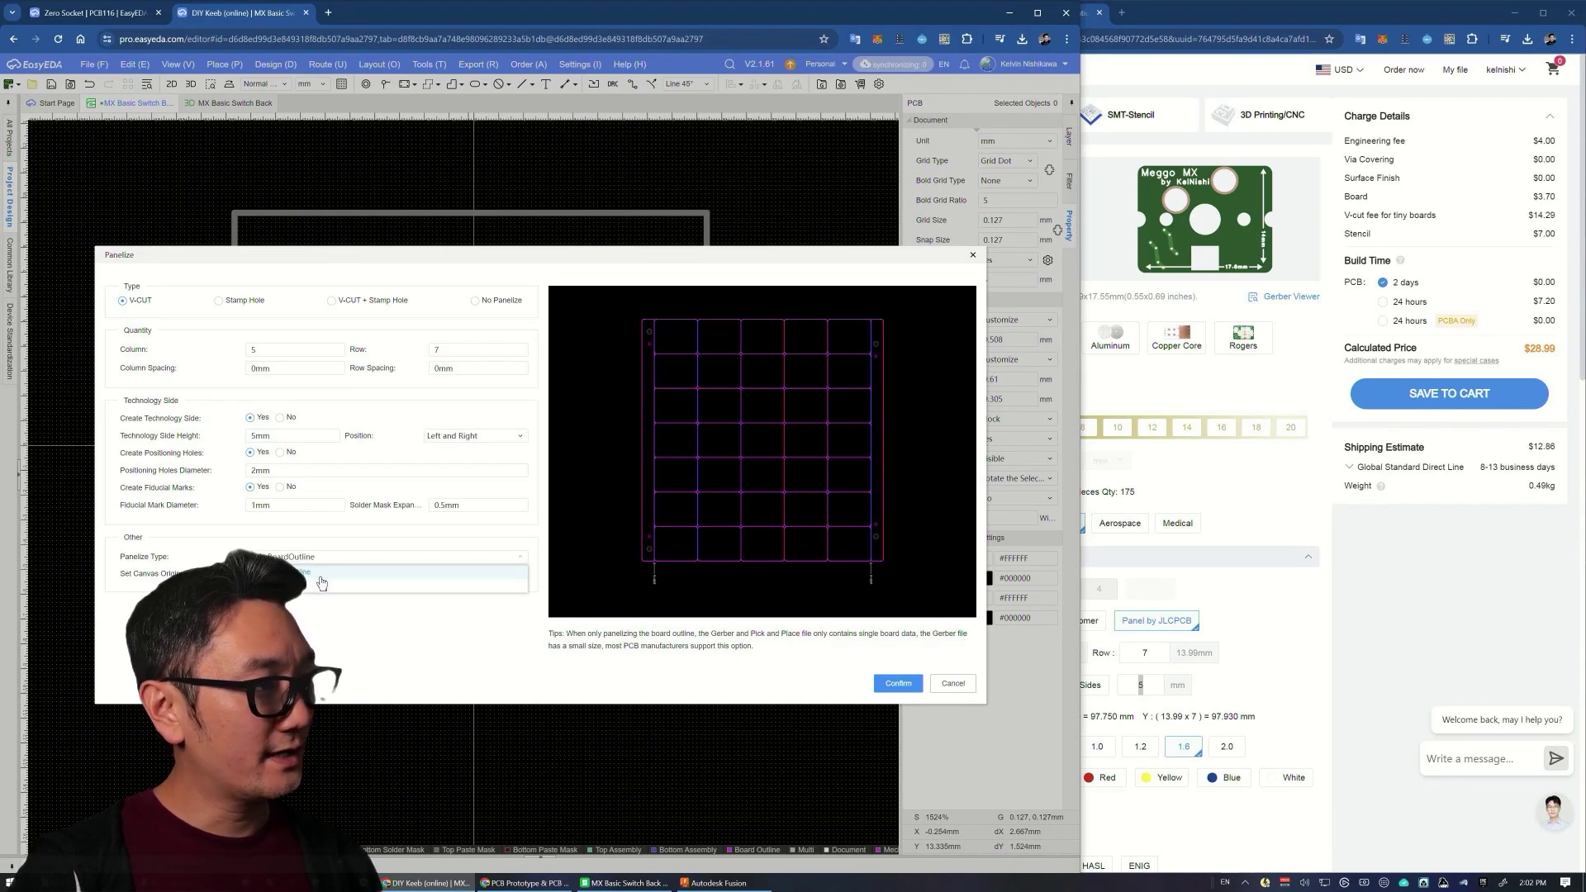
pyautogui.click(472, 574)
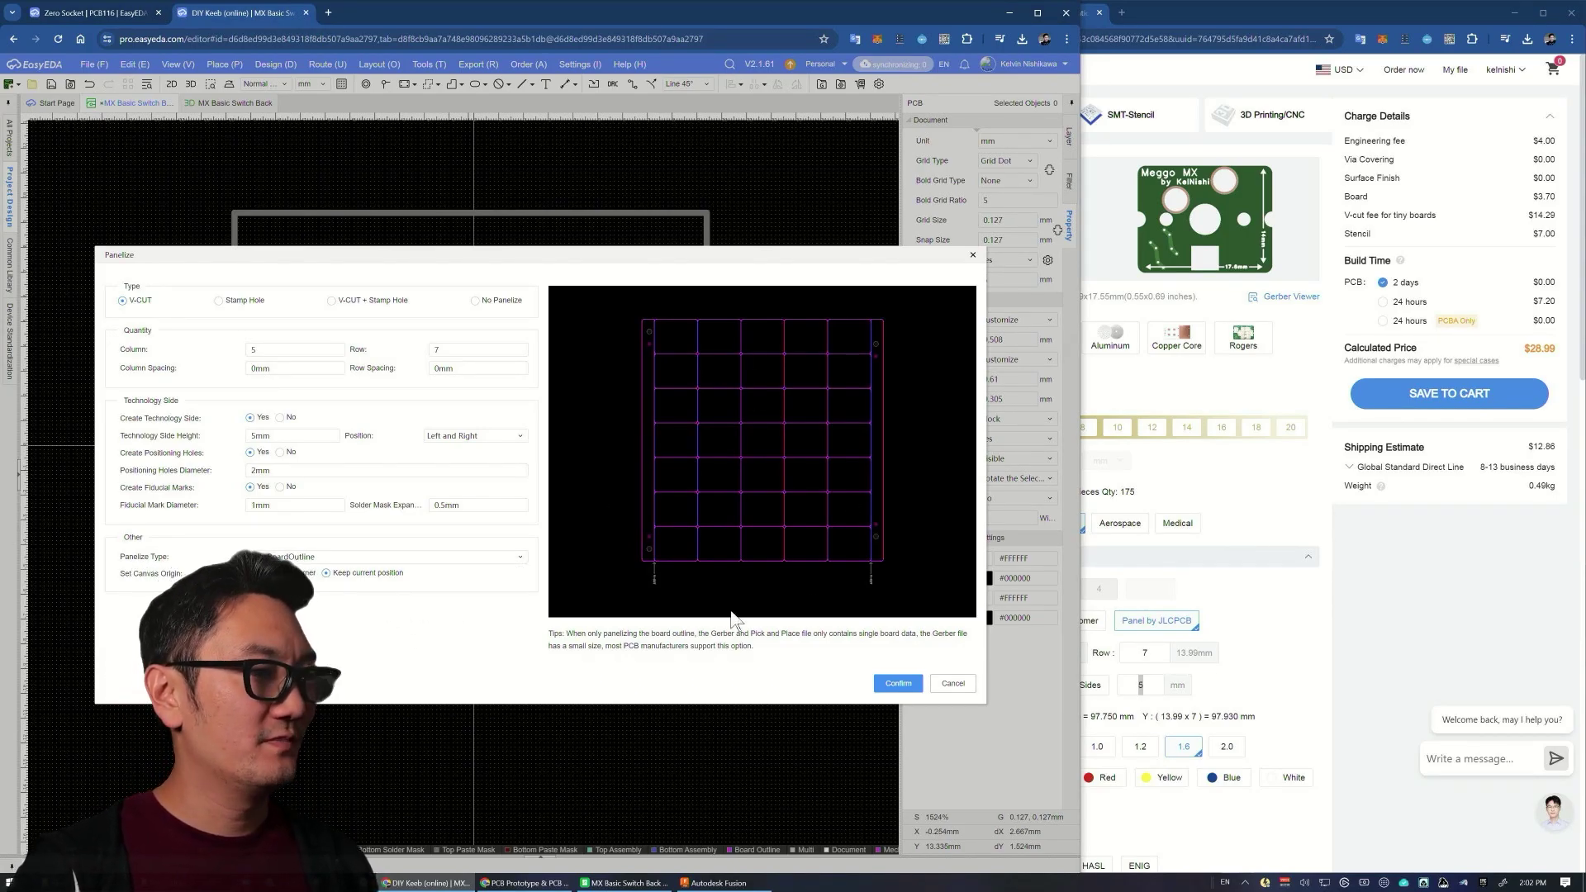
pyautogui.click(400, 558)
pyautogui.click(425, 665)
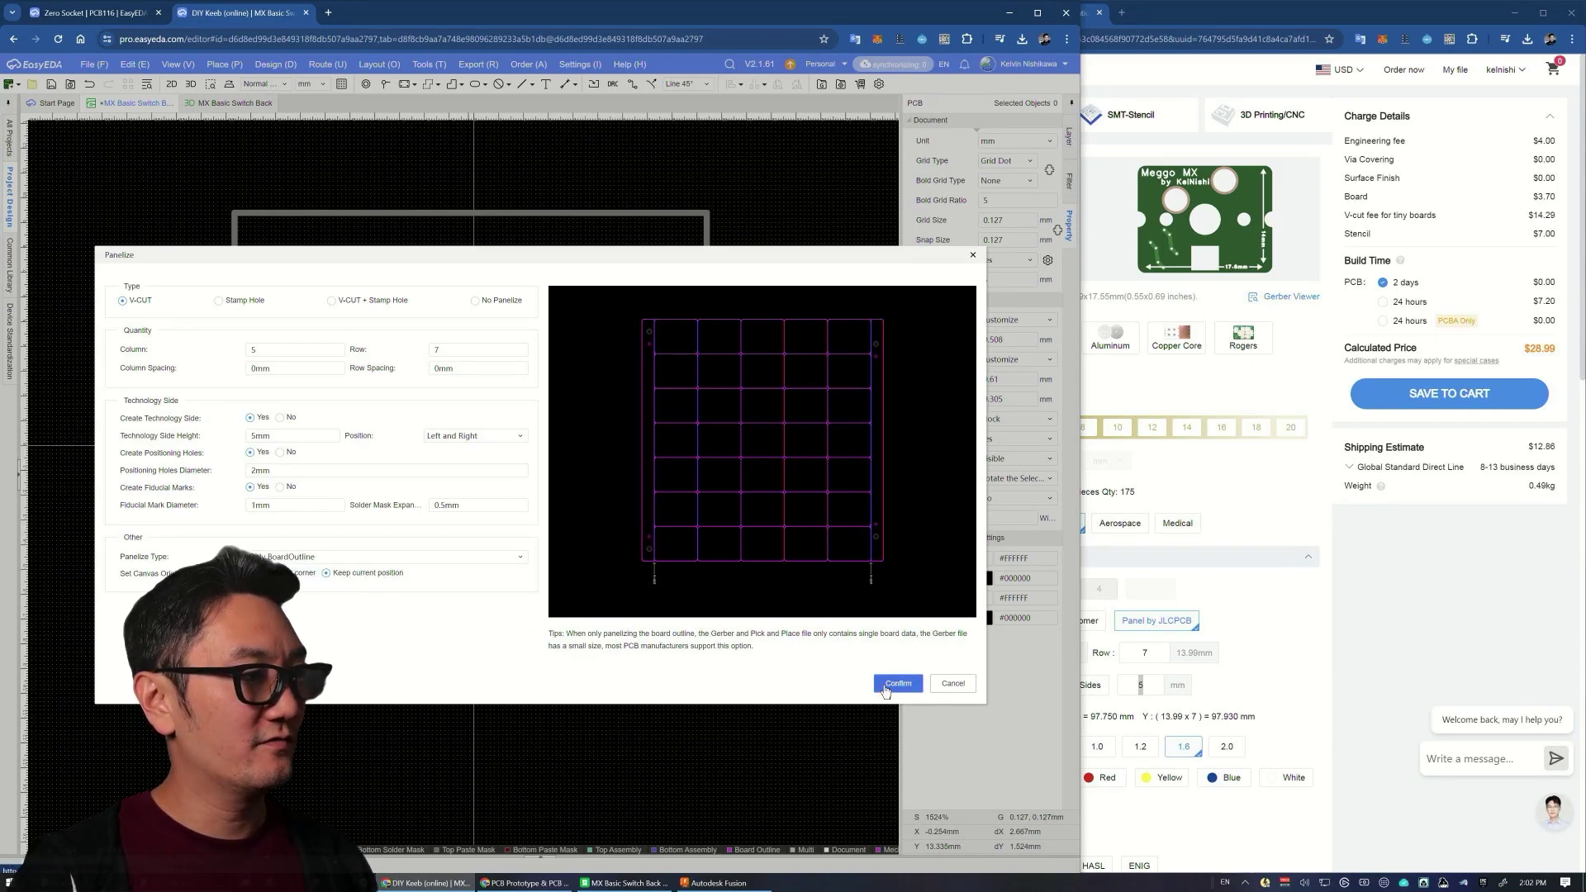
pyautogui.click(896, 684)
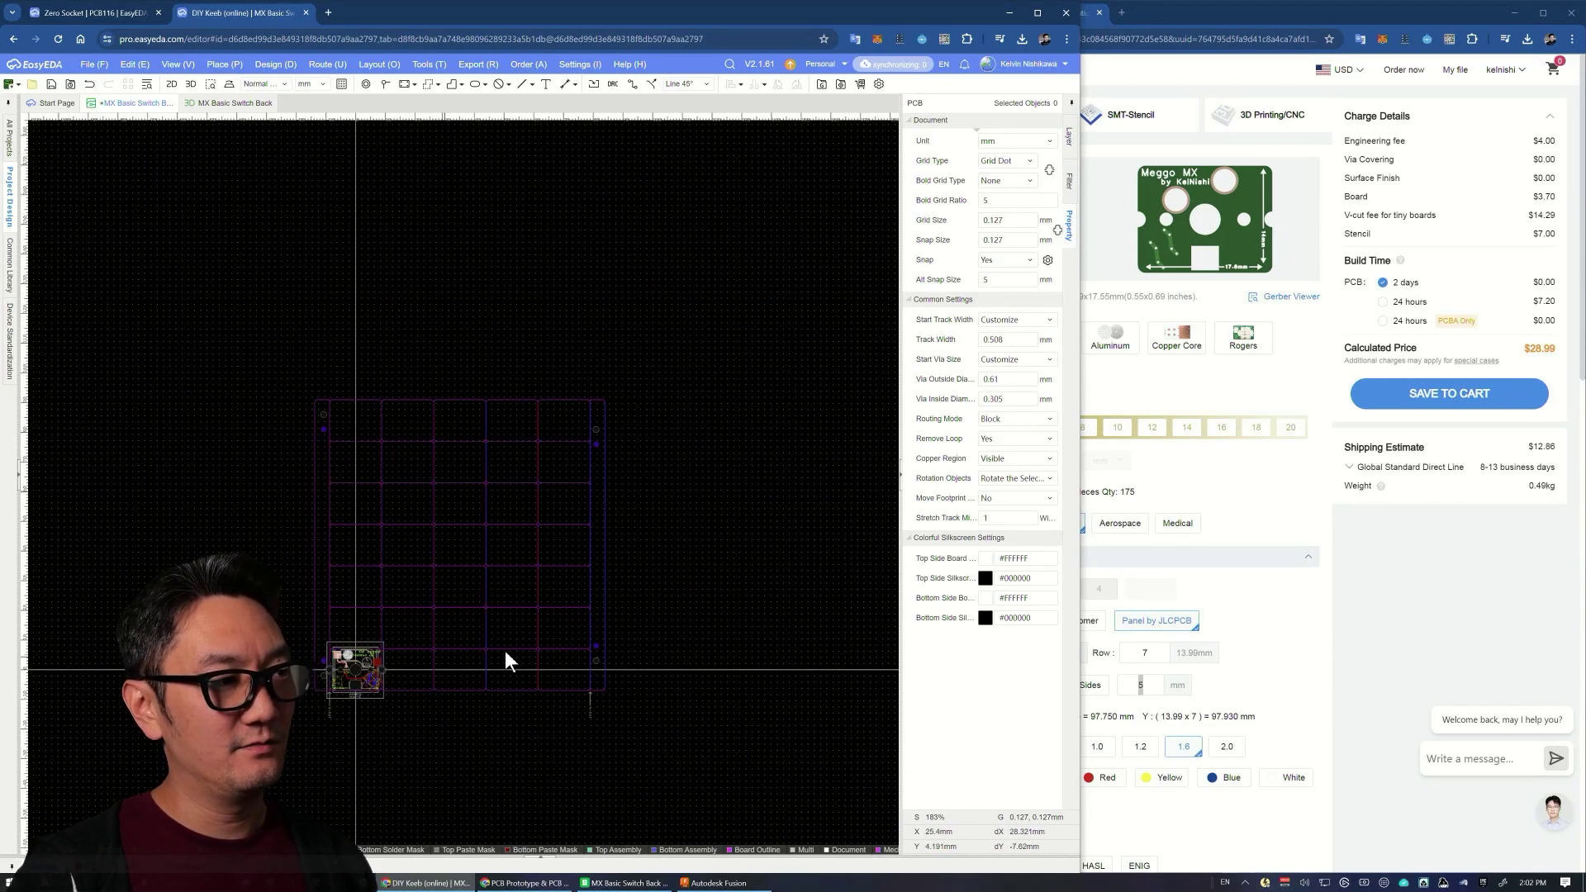
# Step: Open the board's 3D view and examine the 5 by 7 panel, its V-cut lines and the technology sides
pyautogui.scroll(3, 471, 735)
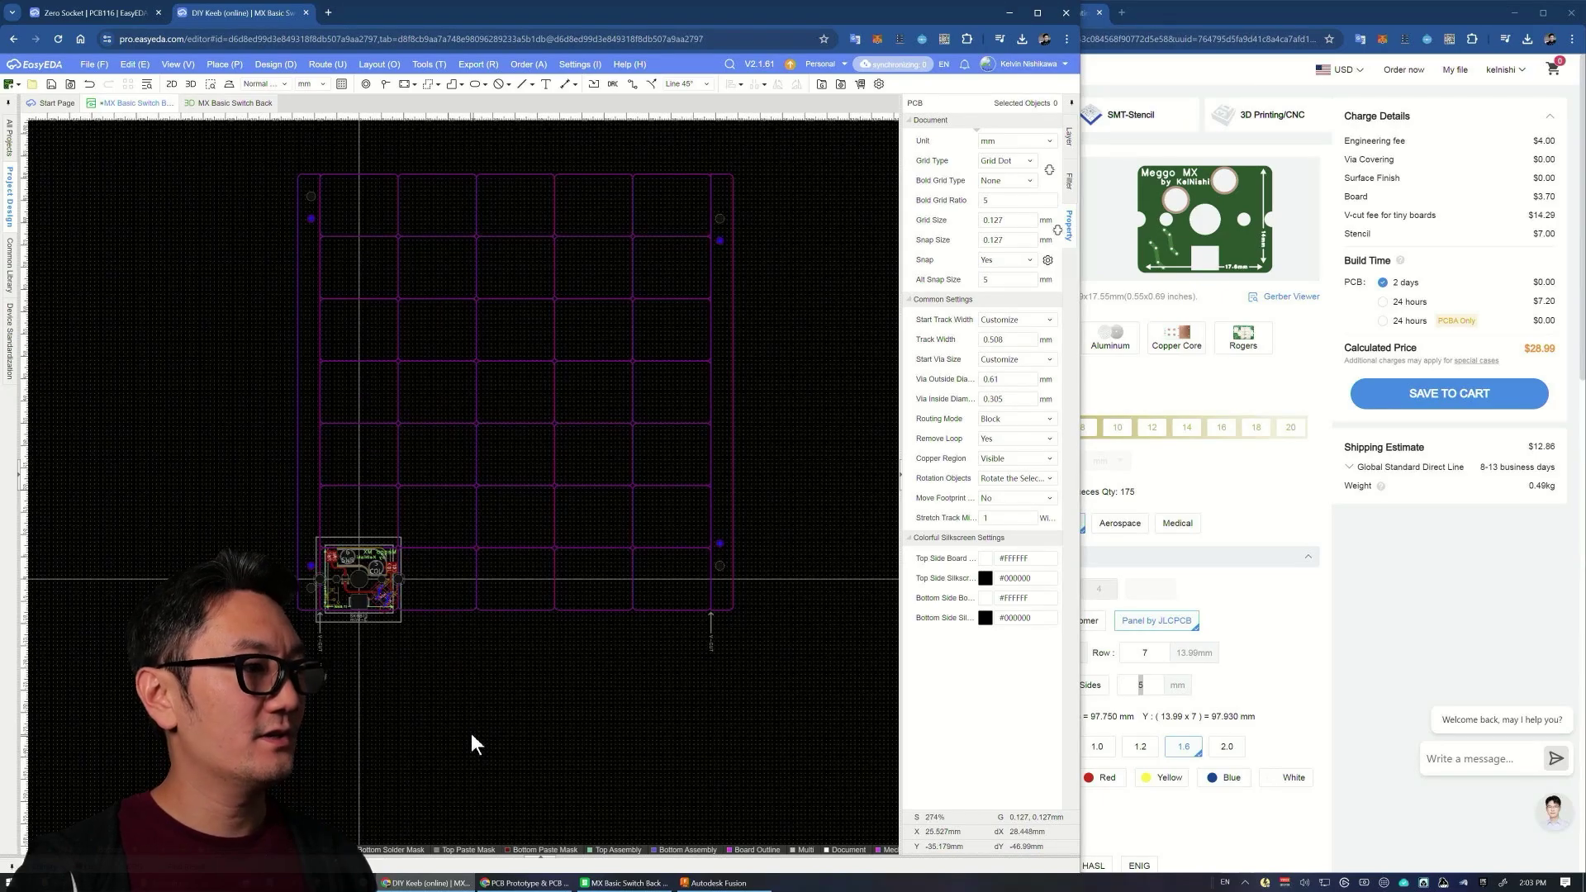
pyautogui.click(223, 104)
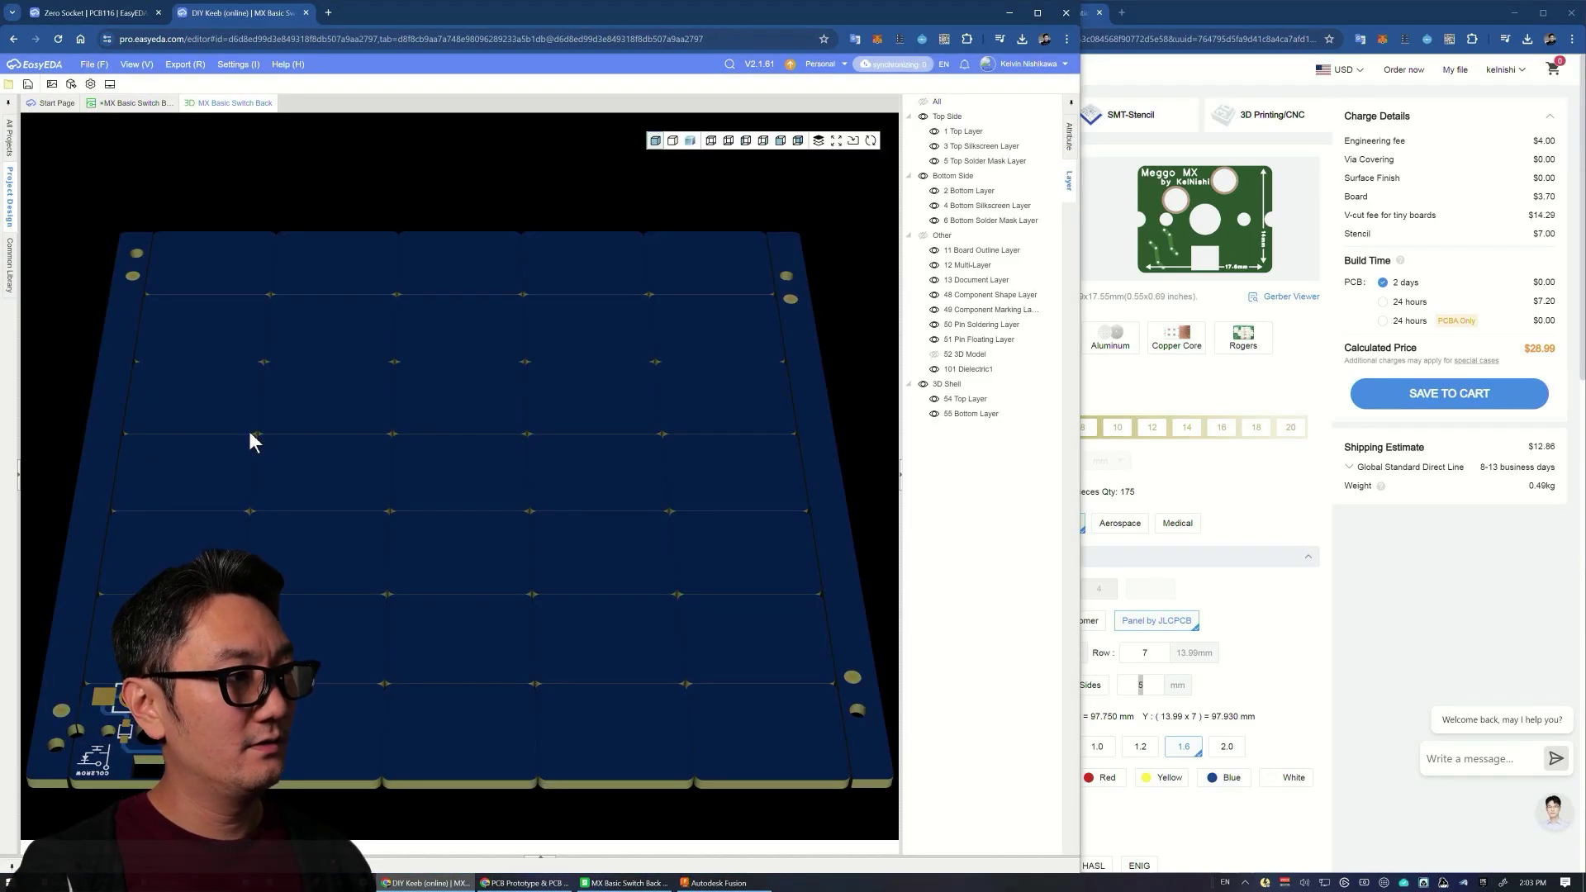
pyautogui.scroll(-5, 365, 543)
pyautogui.moveTo(438, 595); pyautogui.dragTo(460, 648)
pyautogui.scroll(5, 443, 611)
pyautogui.scroll(-5, 443, 621)
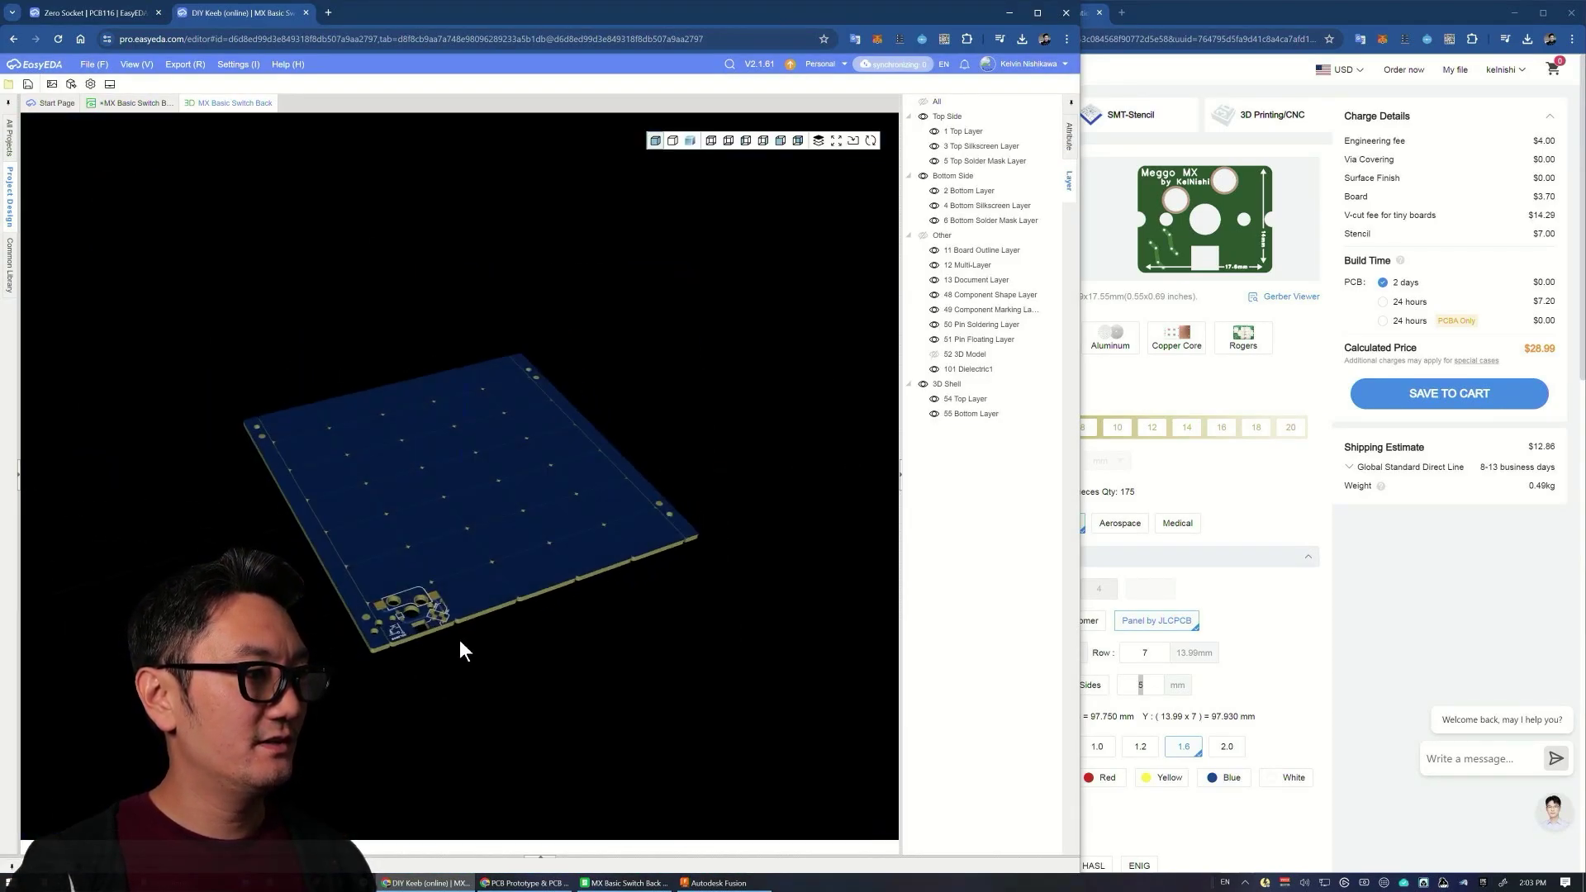
pyautogui.scroll(6, 414, 632)
pyautogui.scroll(-6, 415, 632)
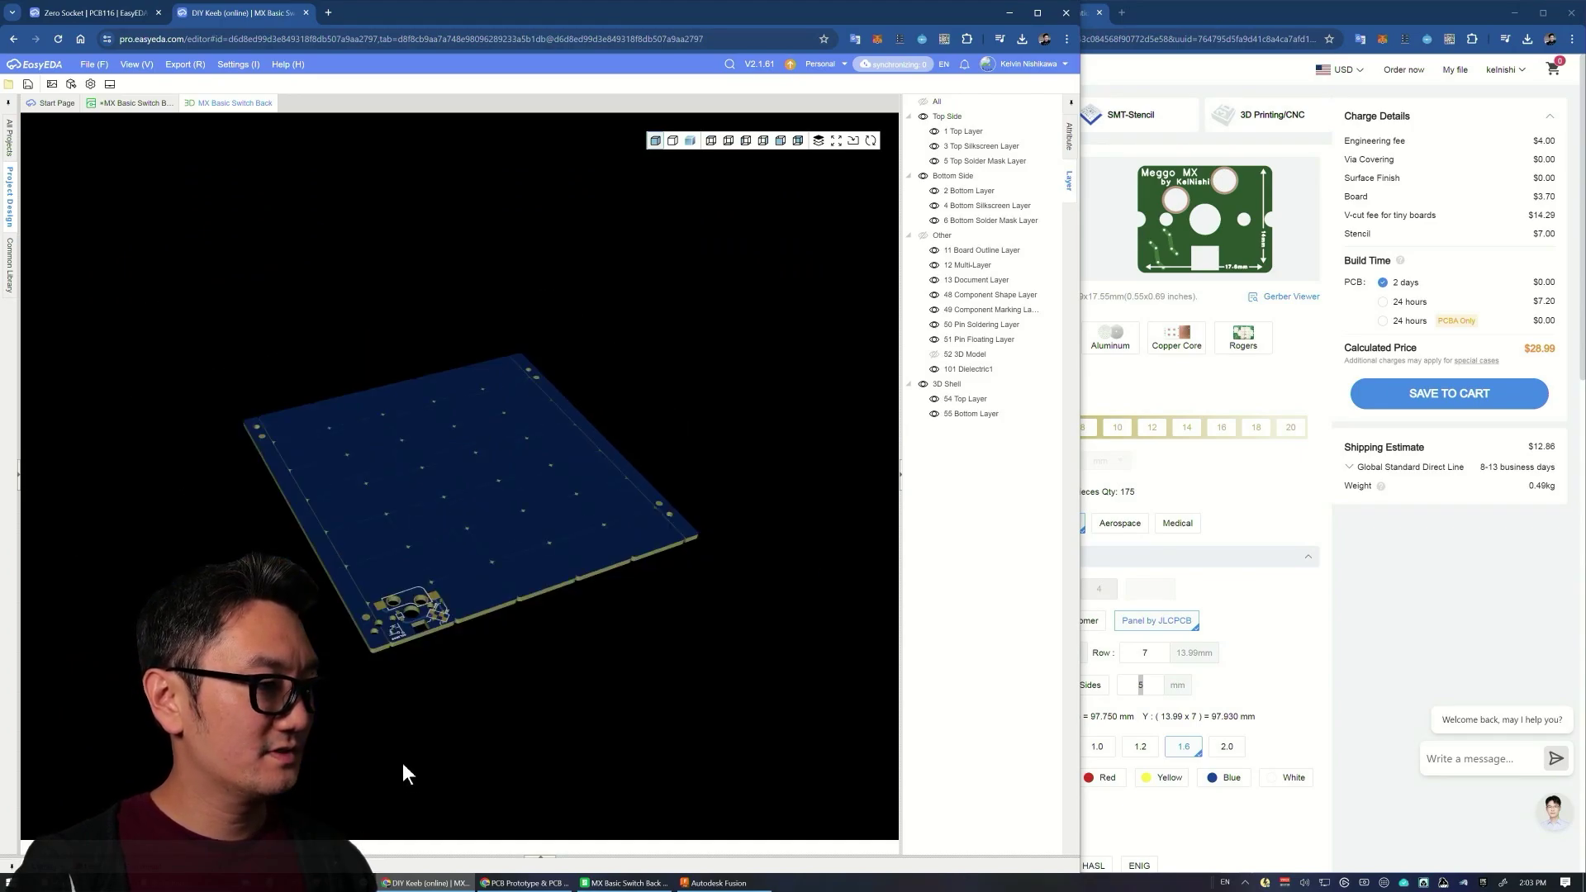
pyautogui.scroll(3, 482, 727)
pyautogui.moveTo(483, 727); pyautogui.dragTo(392, 777)
pyautogui.scroll(2, 418, 708)
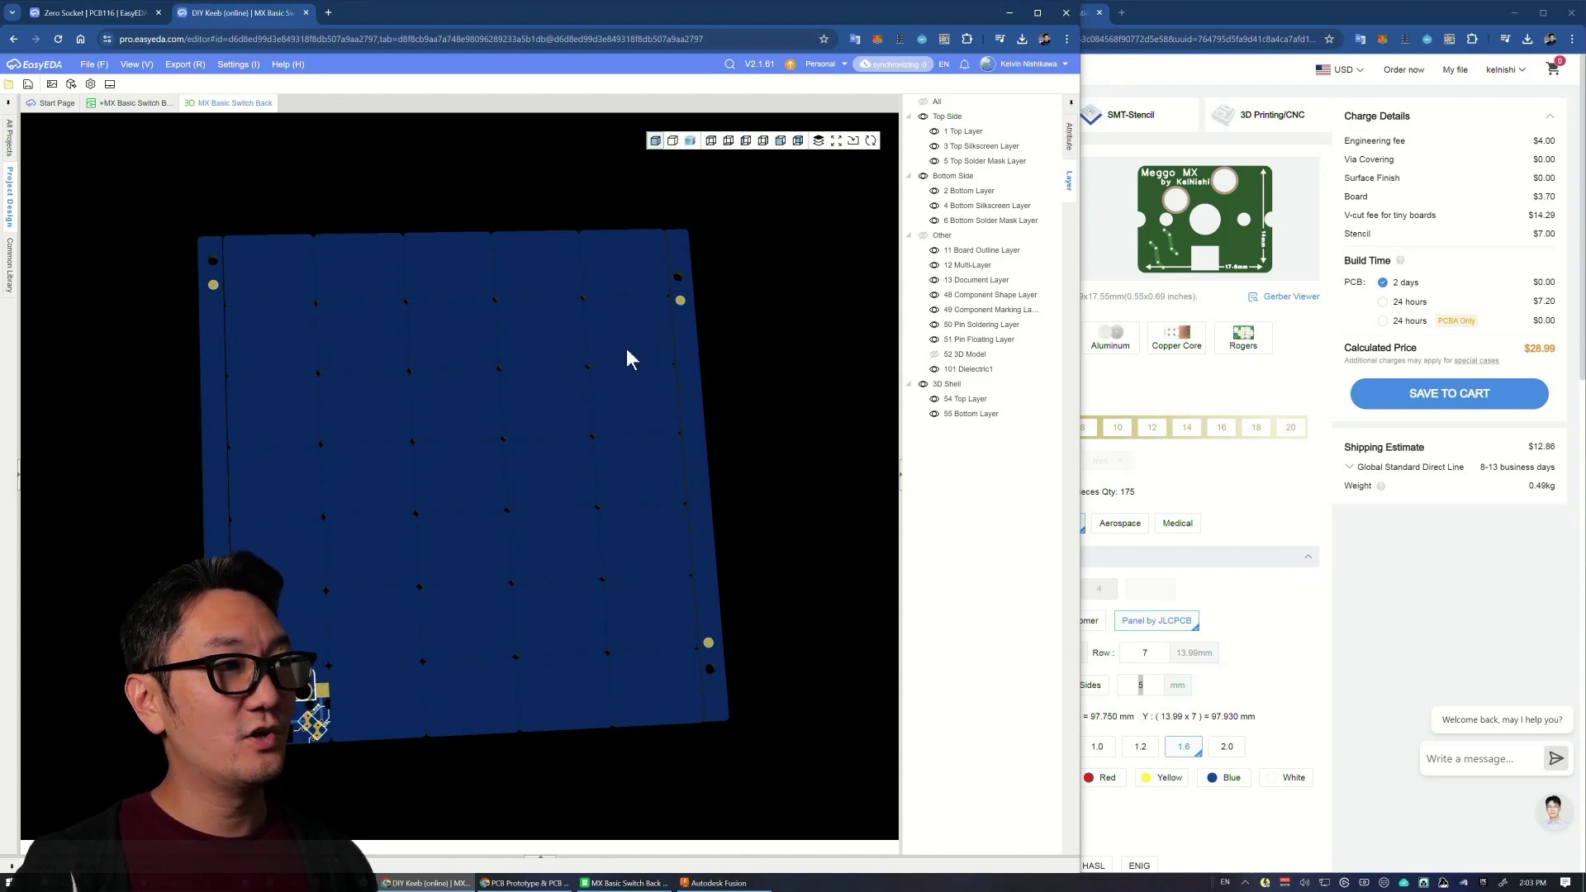
pyautogui.moveTo(603, 604); pyautogui.dragTo(517, 578)
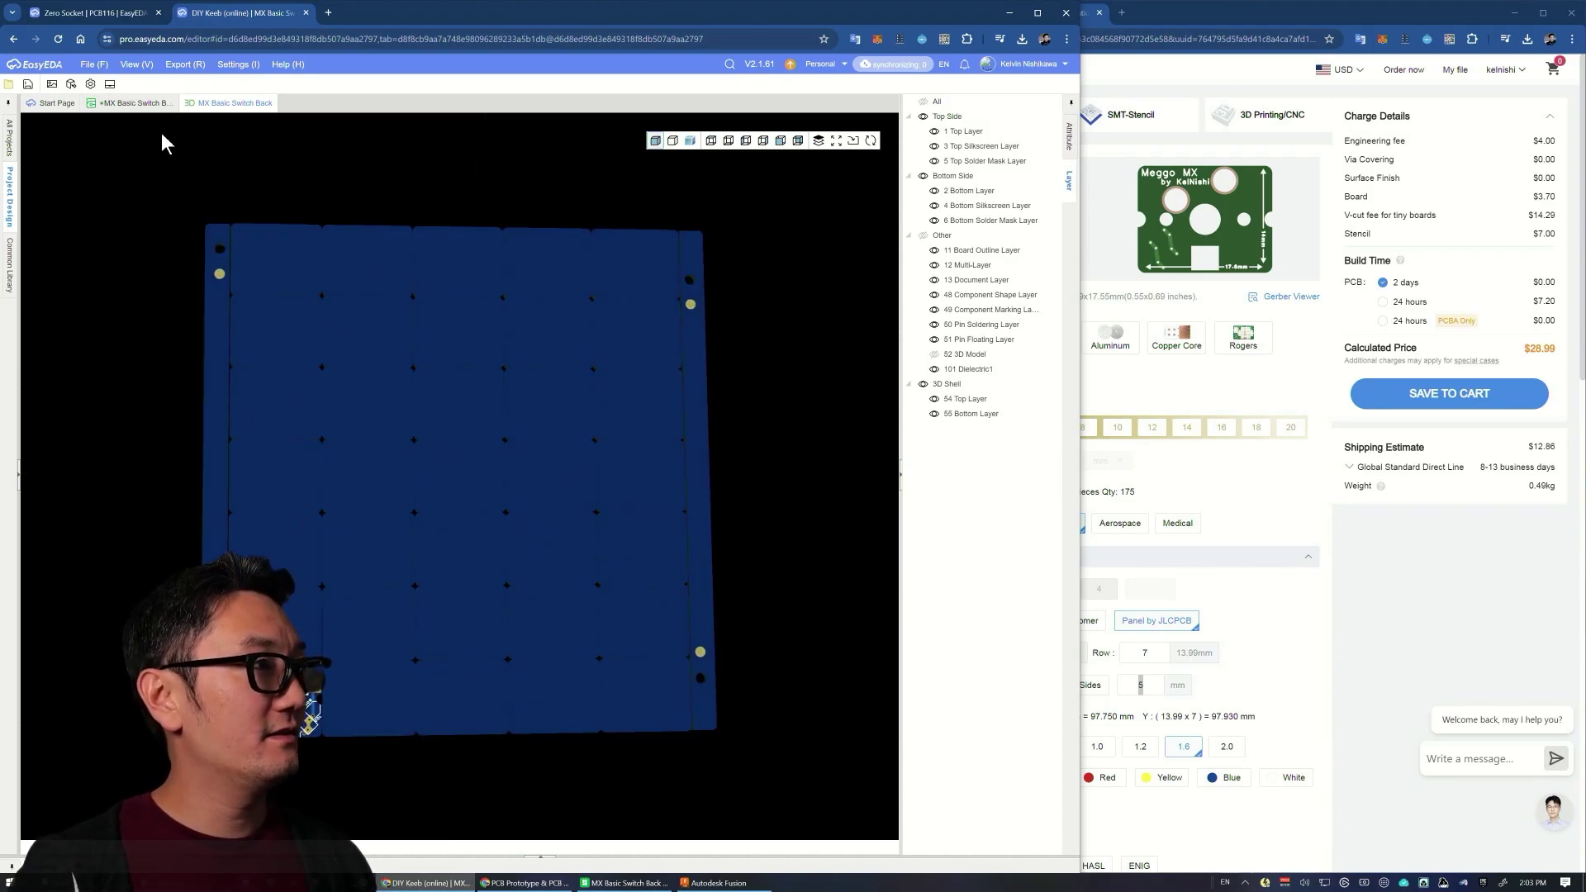
# Step: Return to the PCB layout and export it as DXF under the name DXF_MX Basic Switch Back_2024-05-29, including the top paste mask layer
pyautogui.click(132, 103)
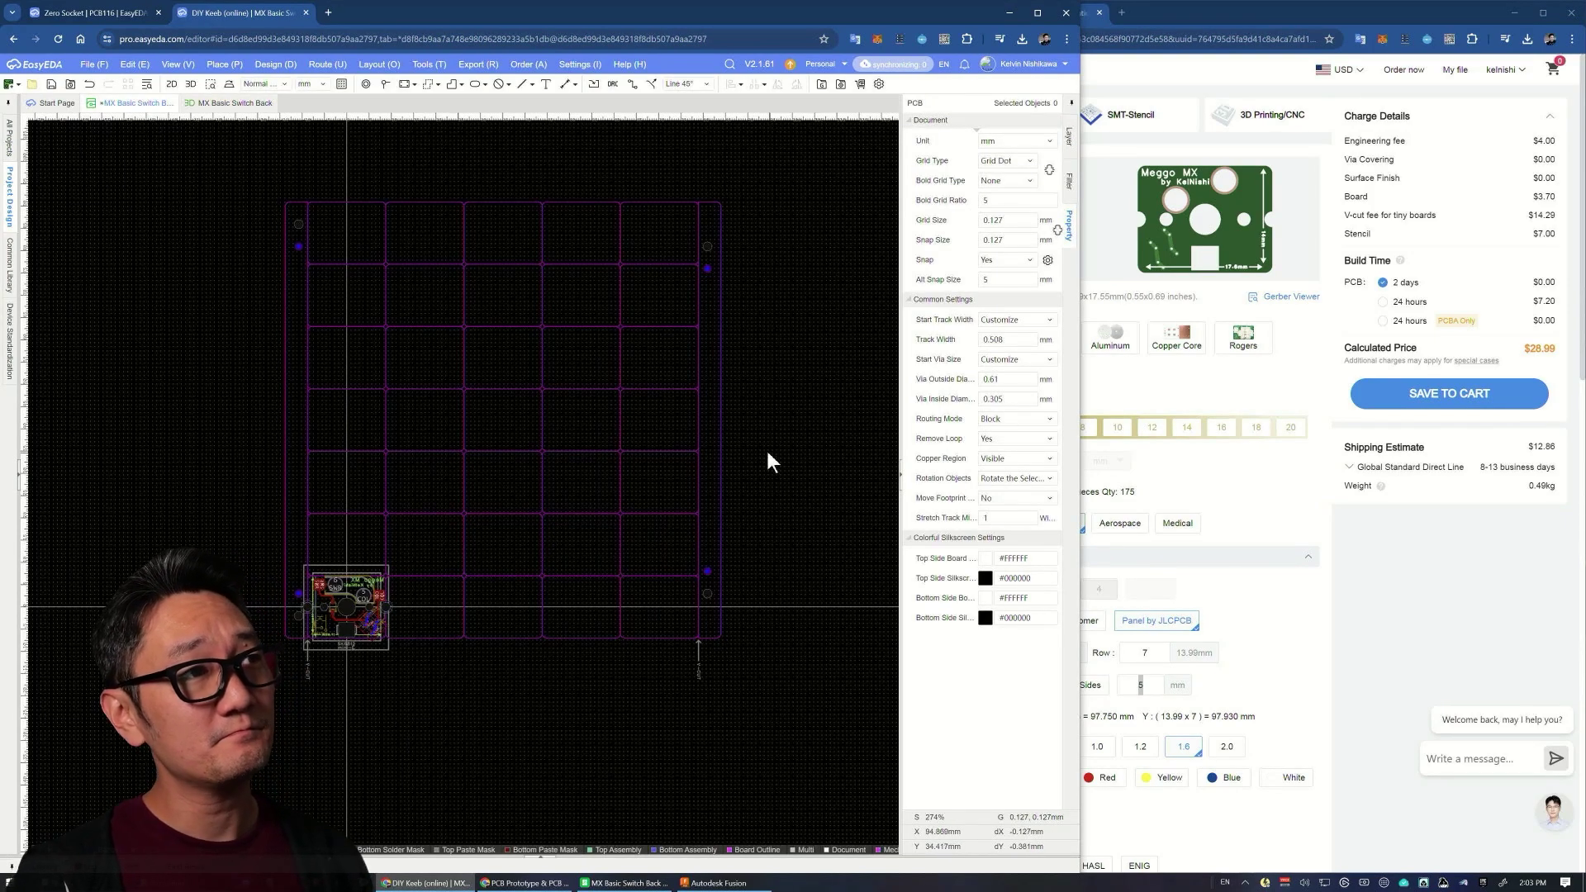
pyautogui.click(479, 68)
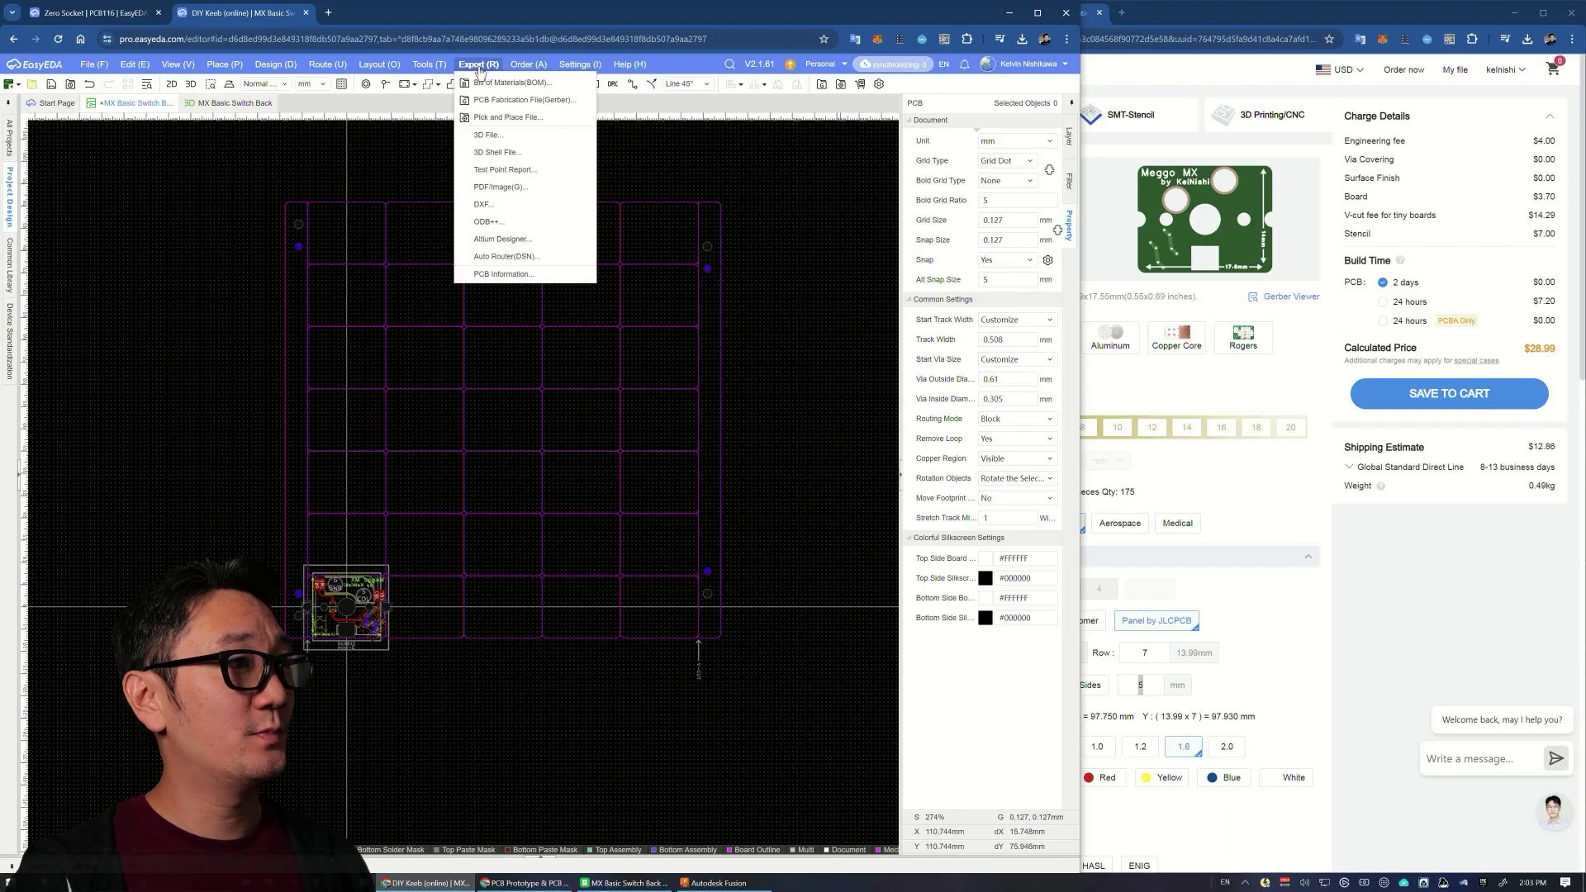
pyautogui.click(521, 213)
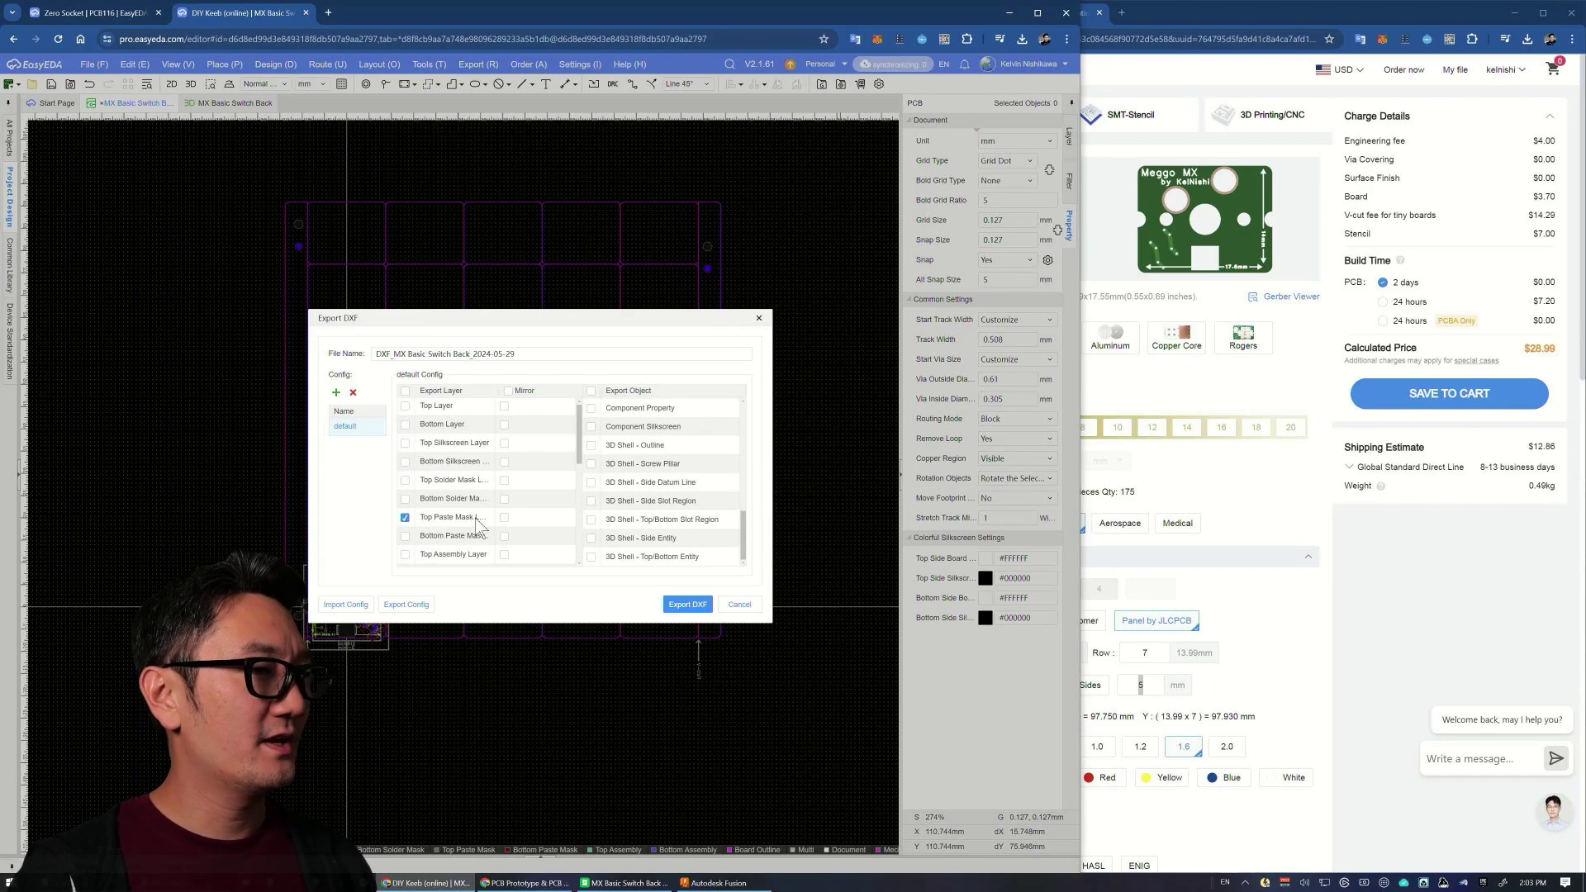
pyautogui.scroll(5, 580, 498)
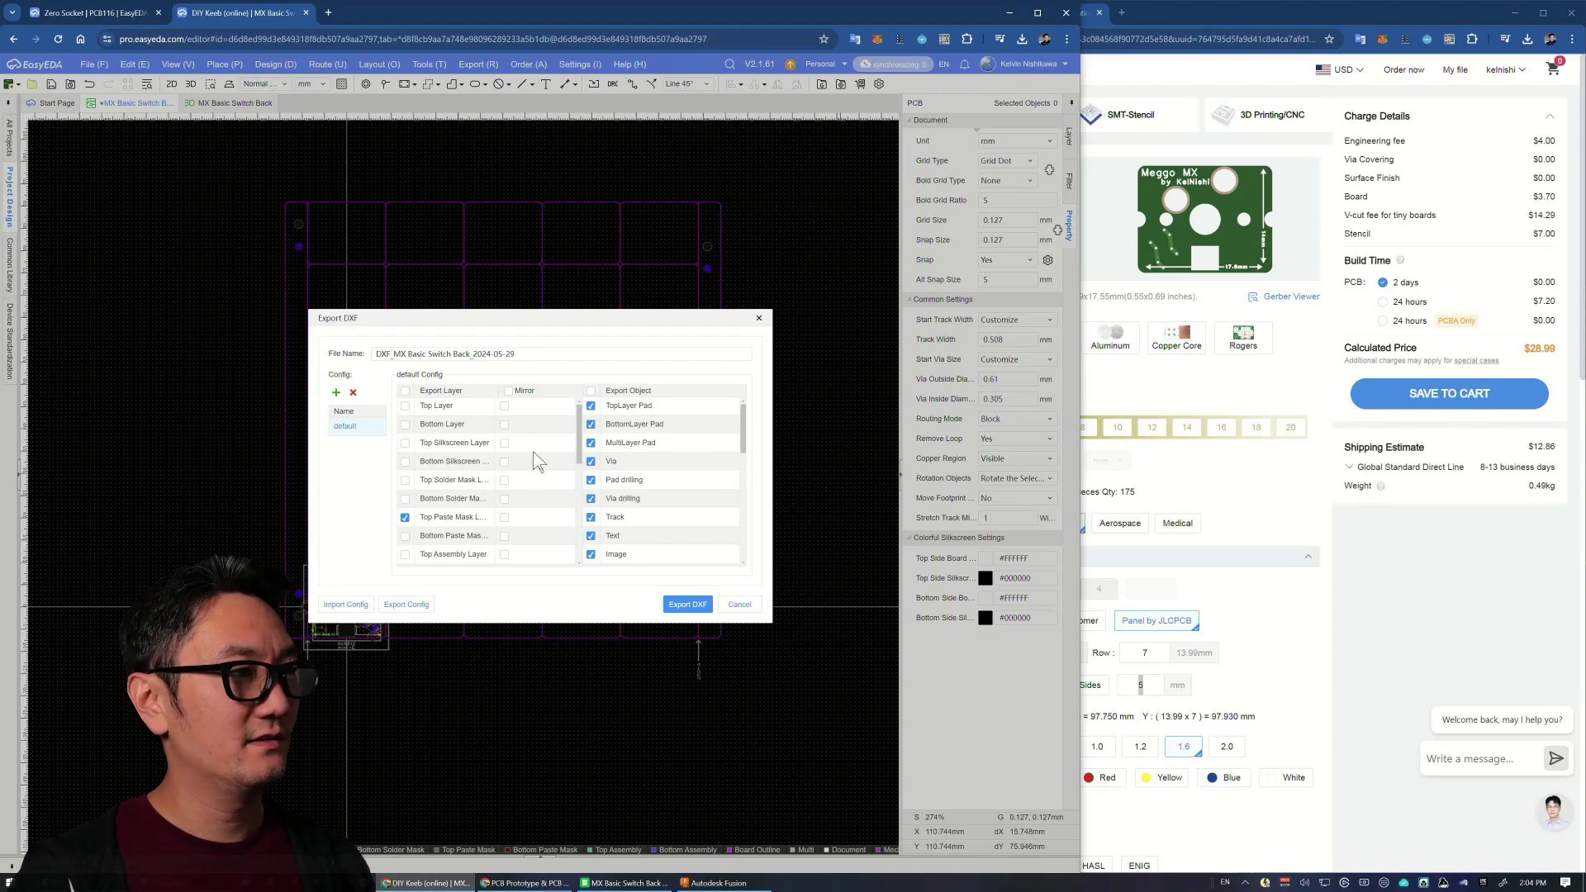
pyautogui.scroll(-5, 552, 483)
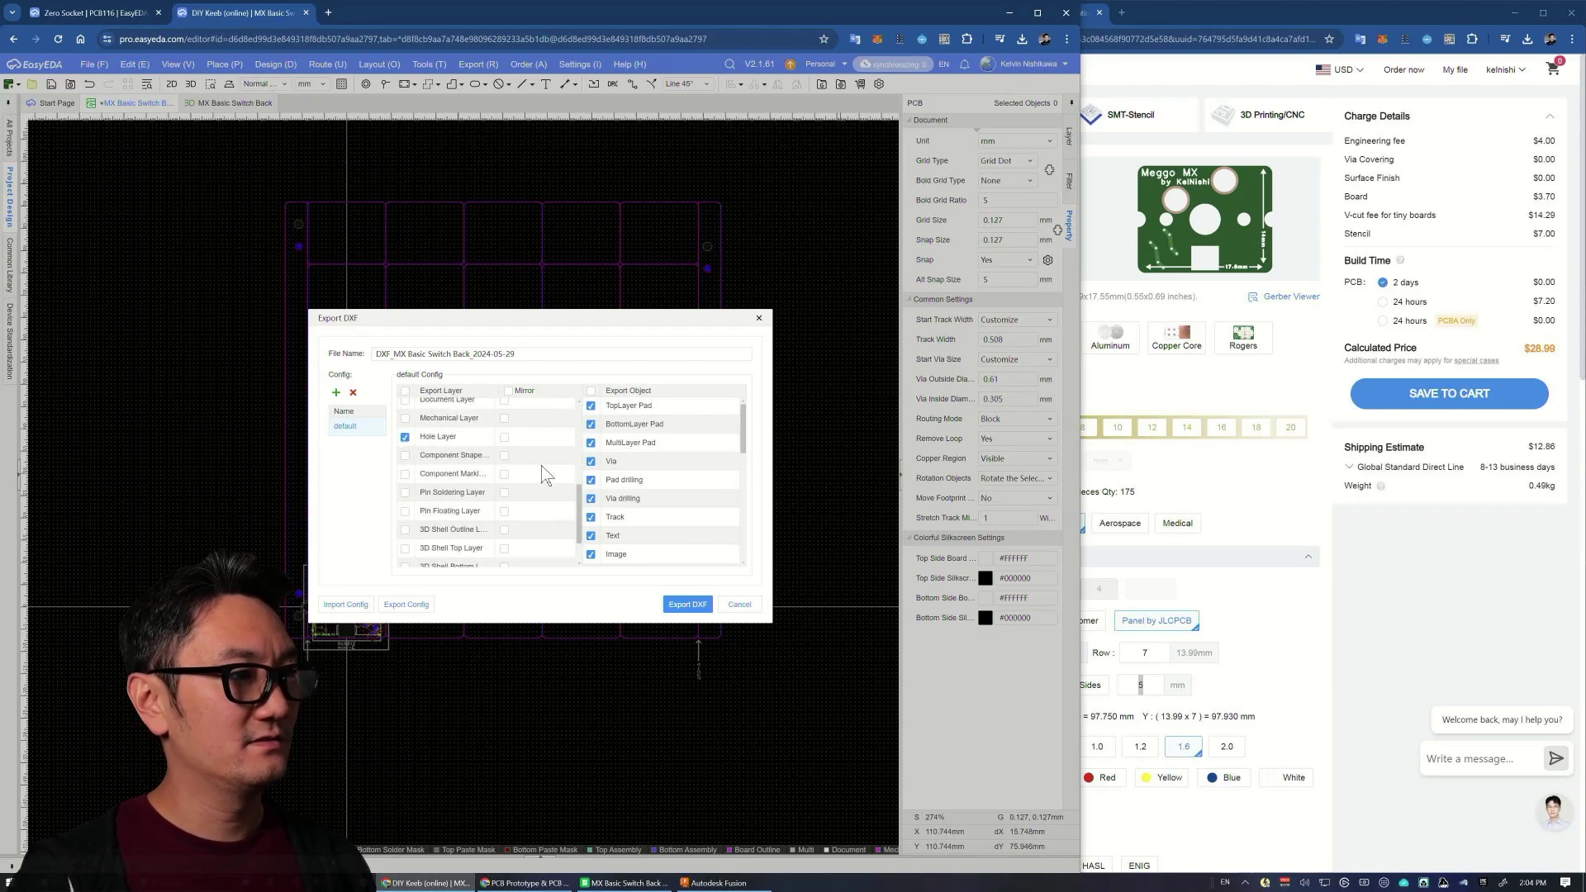
pyautogui.click(684, 604)
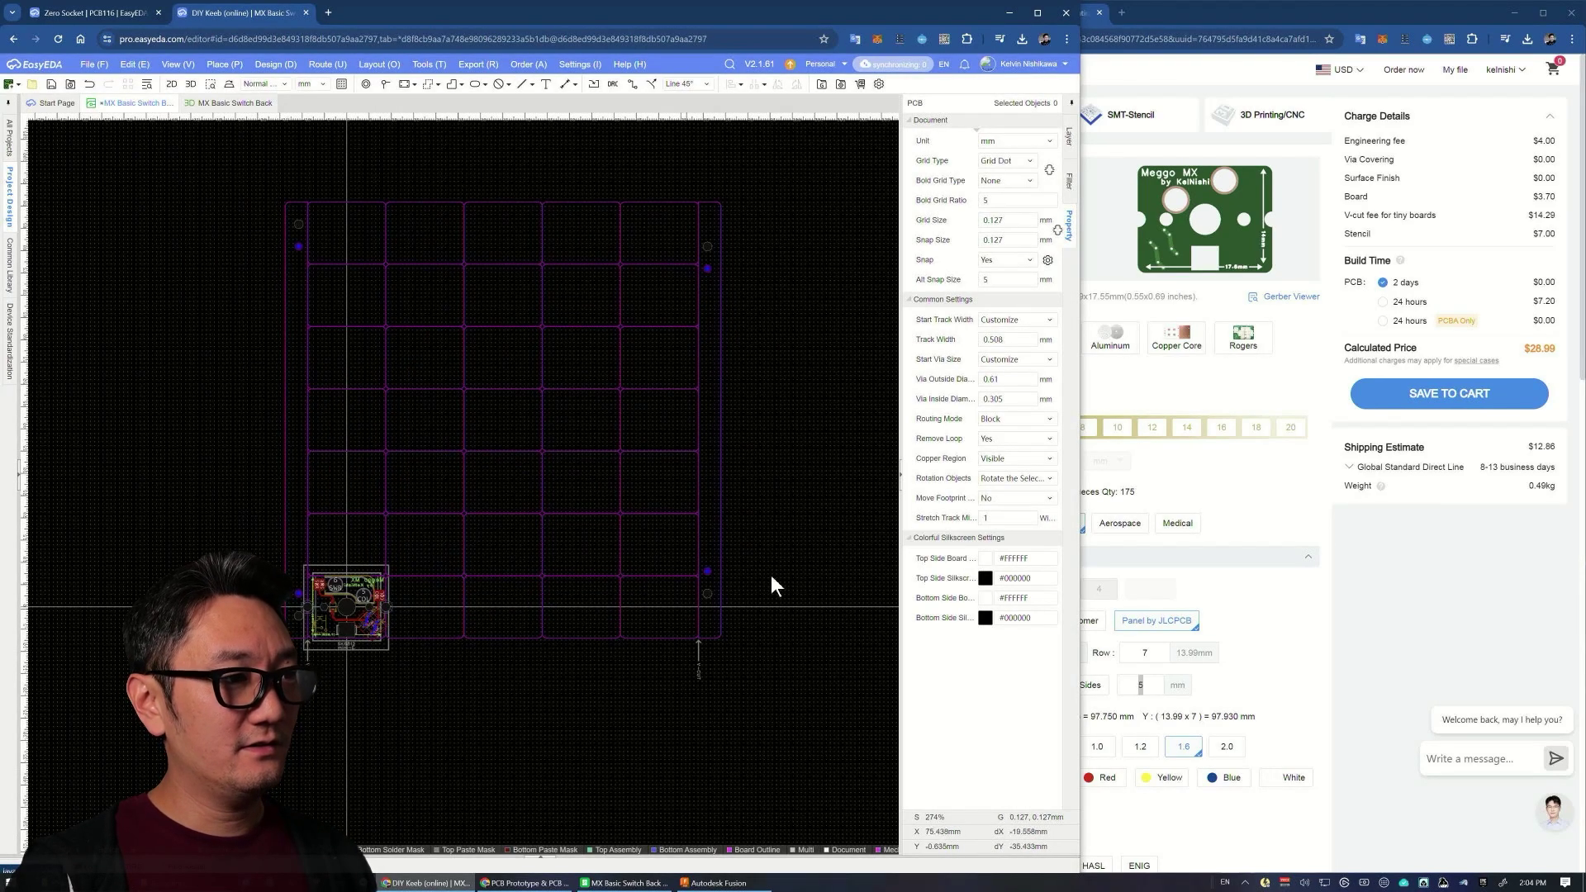
# Step: Locate the exported DXF in the Downloads folder, and close the folder window
pyautogui.click(1022, 41)
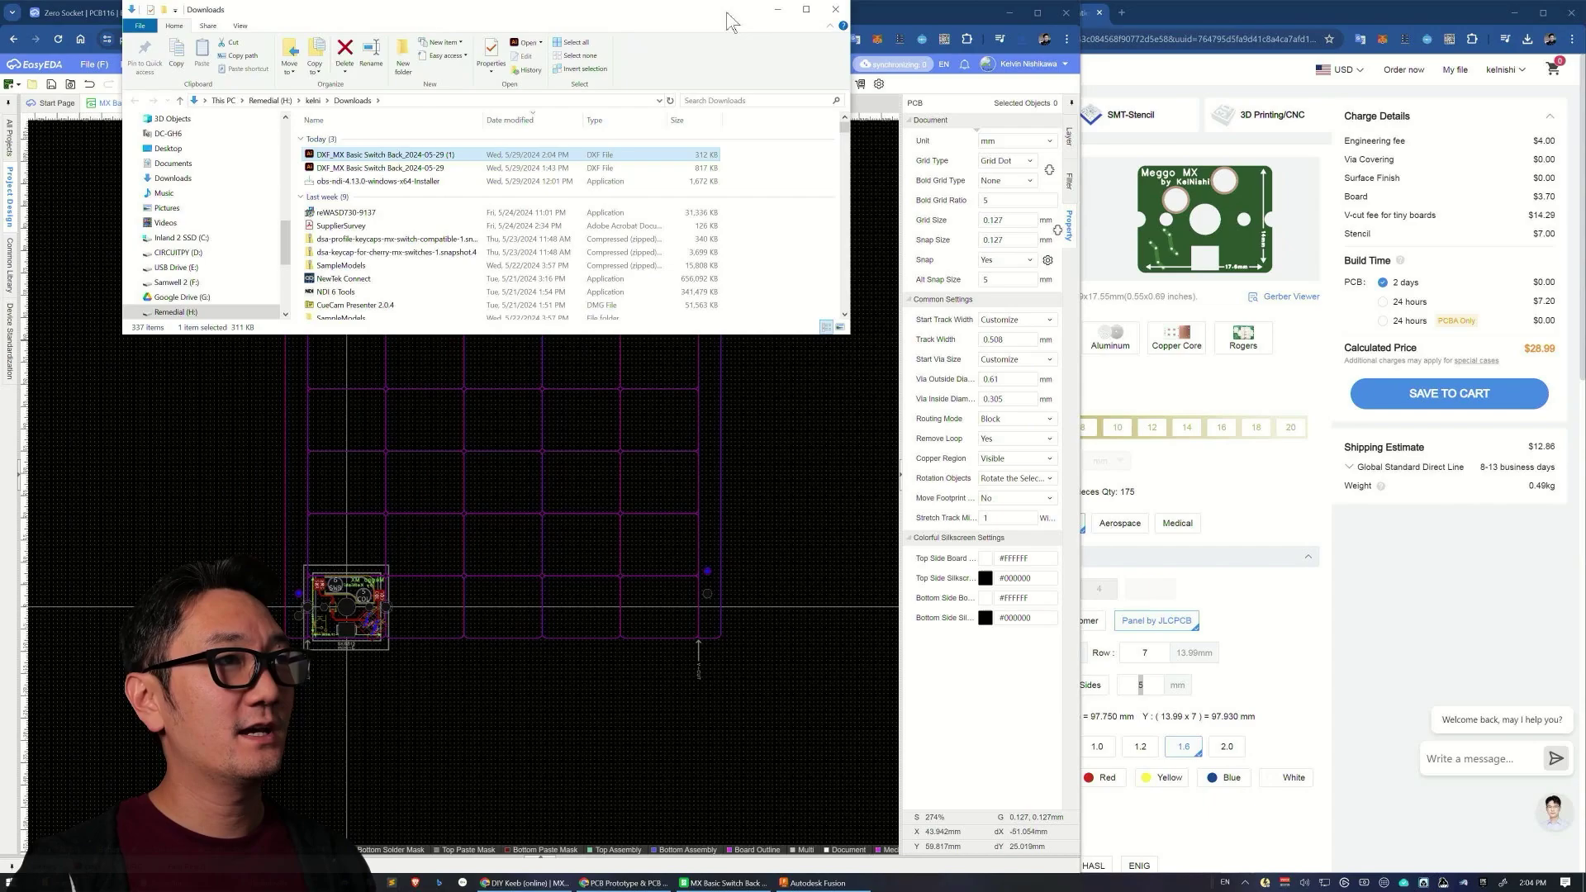
pyautogui.moveTo(731, 21); pyautogui.dragTo(810, 100)
pyautogui.click(914, 88)
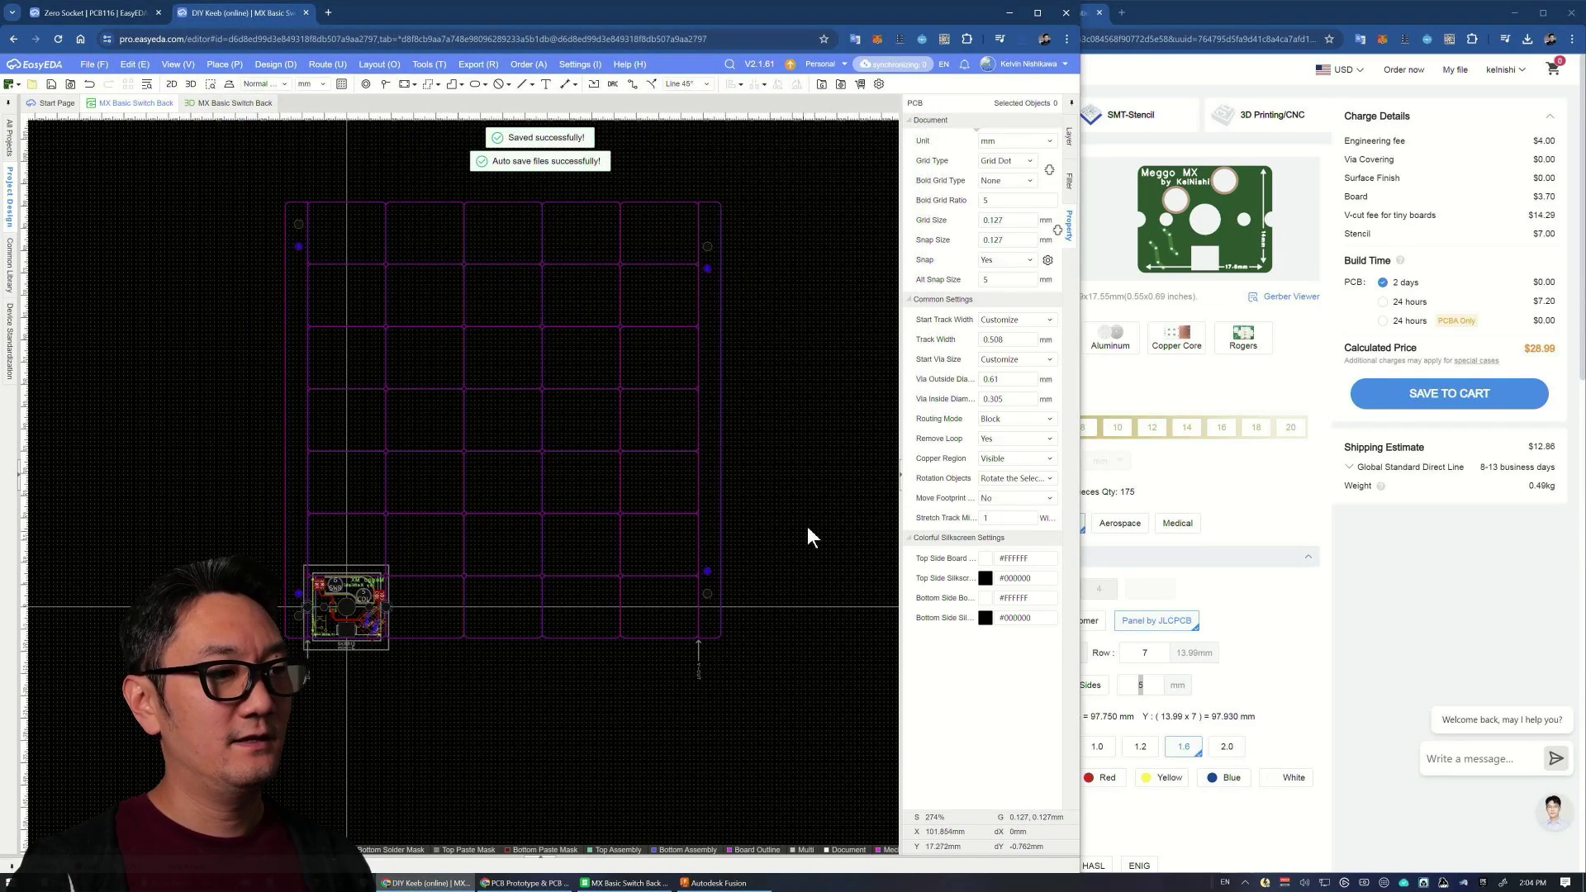
# Step: Switch to Autodesk Fusion and insert DXF_MX Basic Switch Back_2024-05-29 (1) on the XY plane, in millimetres as a single sketch
pyautogui.click(718, 883)
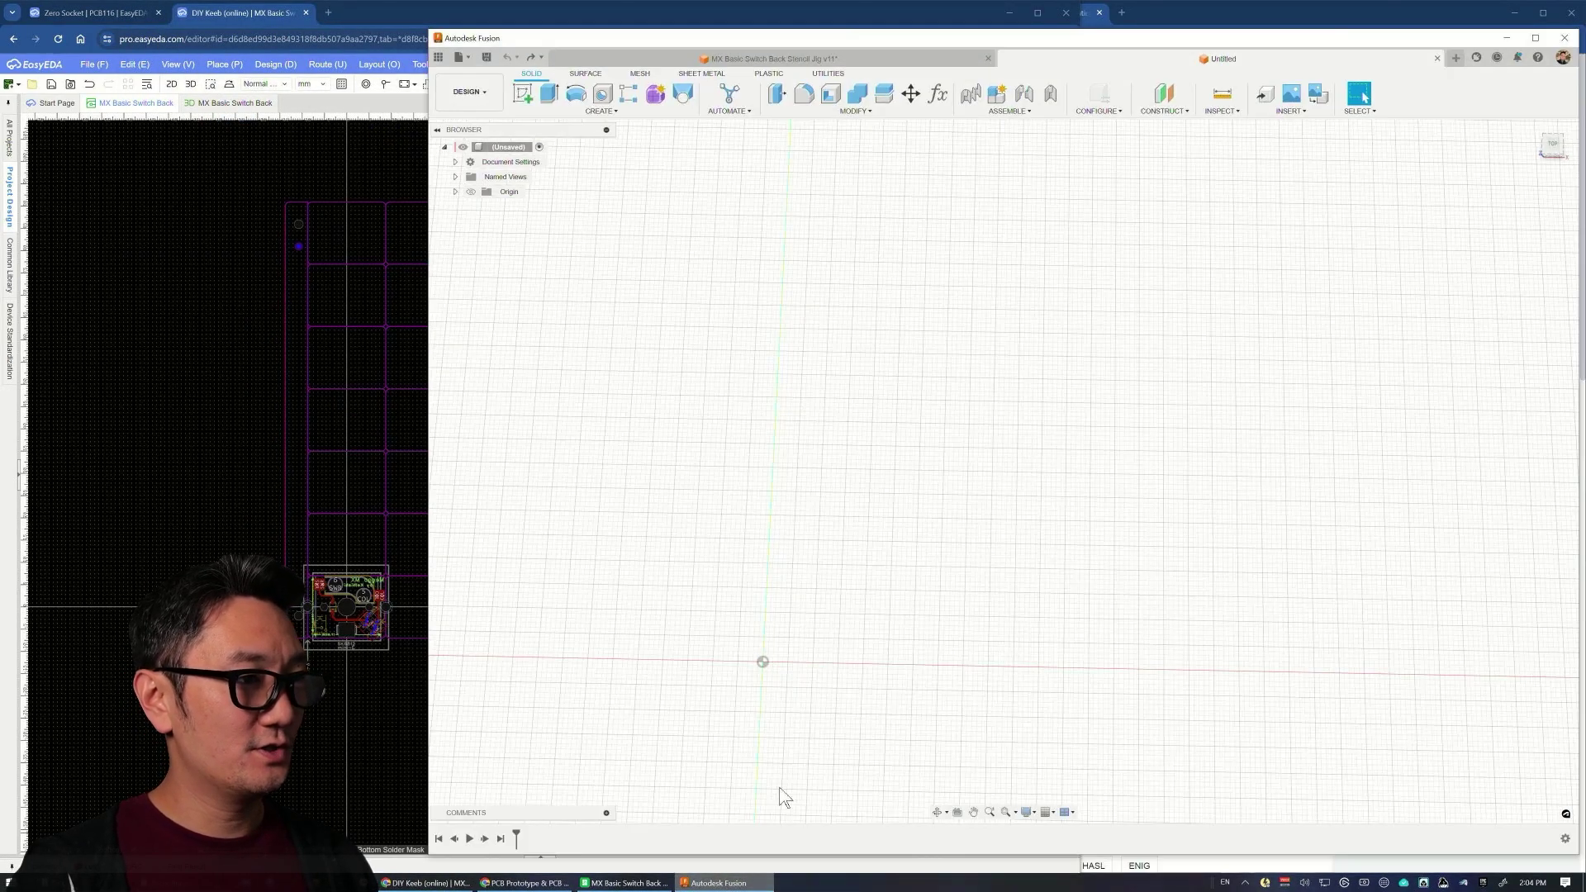
pyautogui.click(1289, 112)
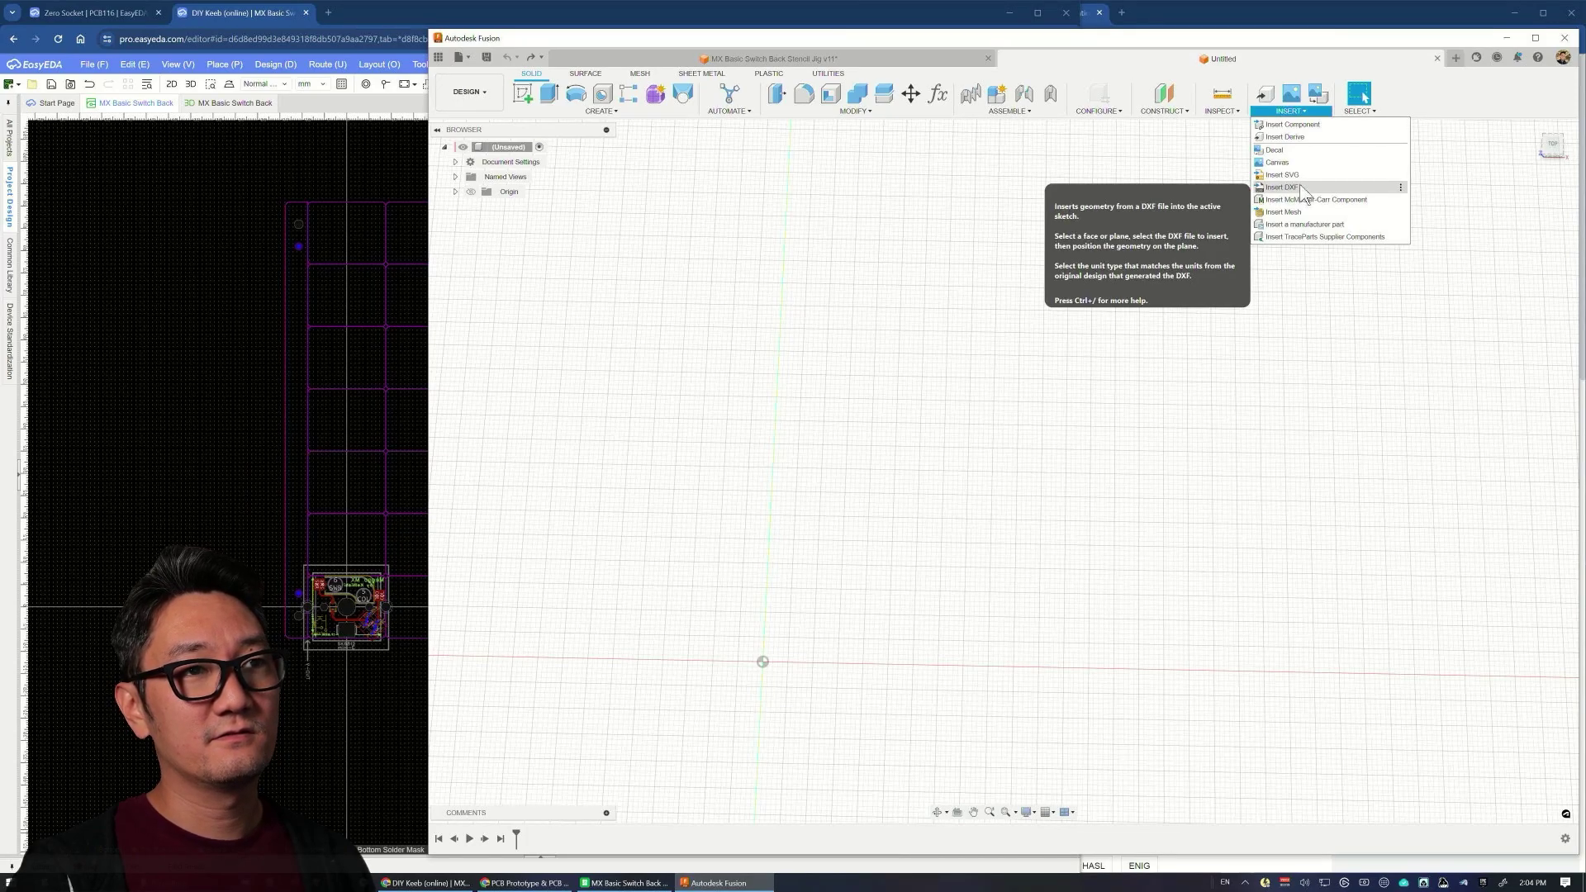
pyautogui.click(1282, 188)
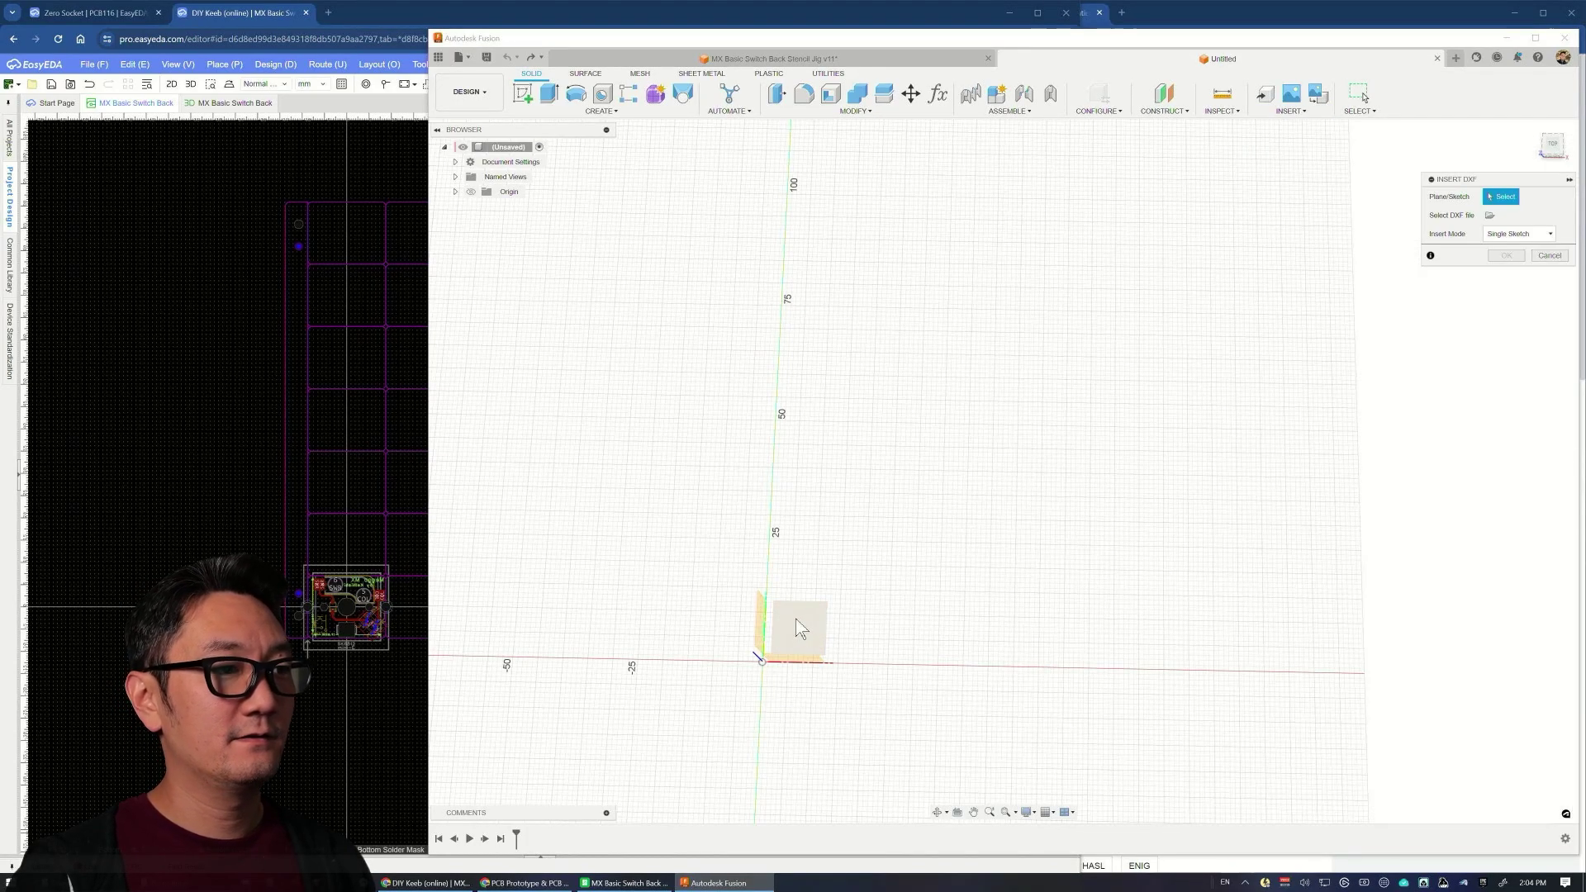
pyautogui.click(1491, 215)
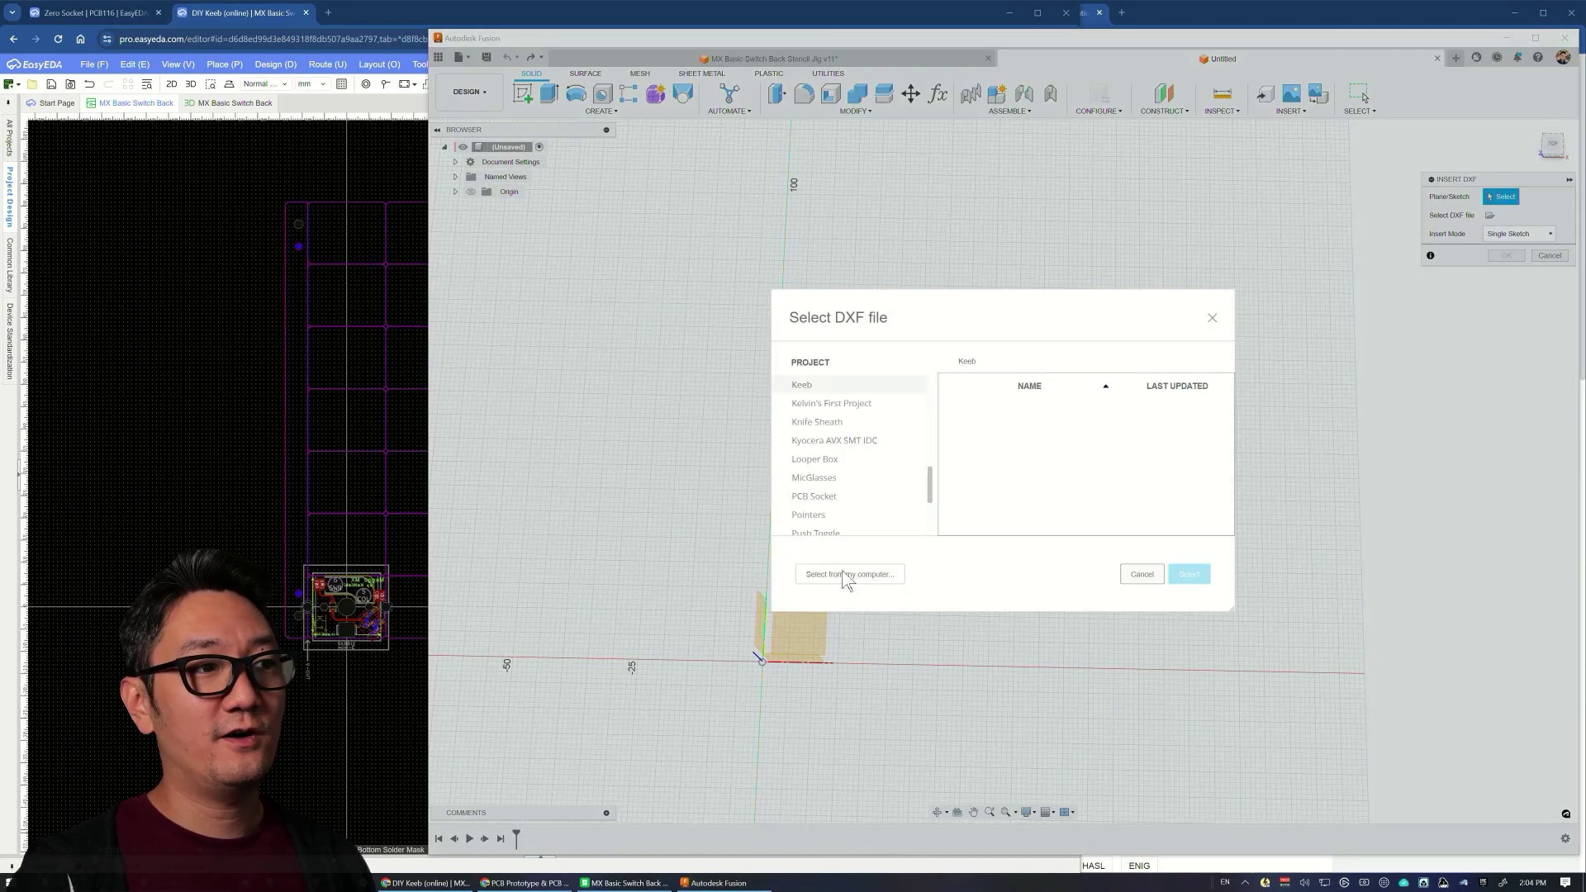
pyautogui.click(852, 573)
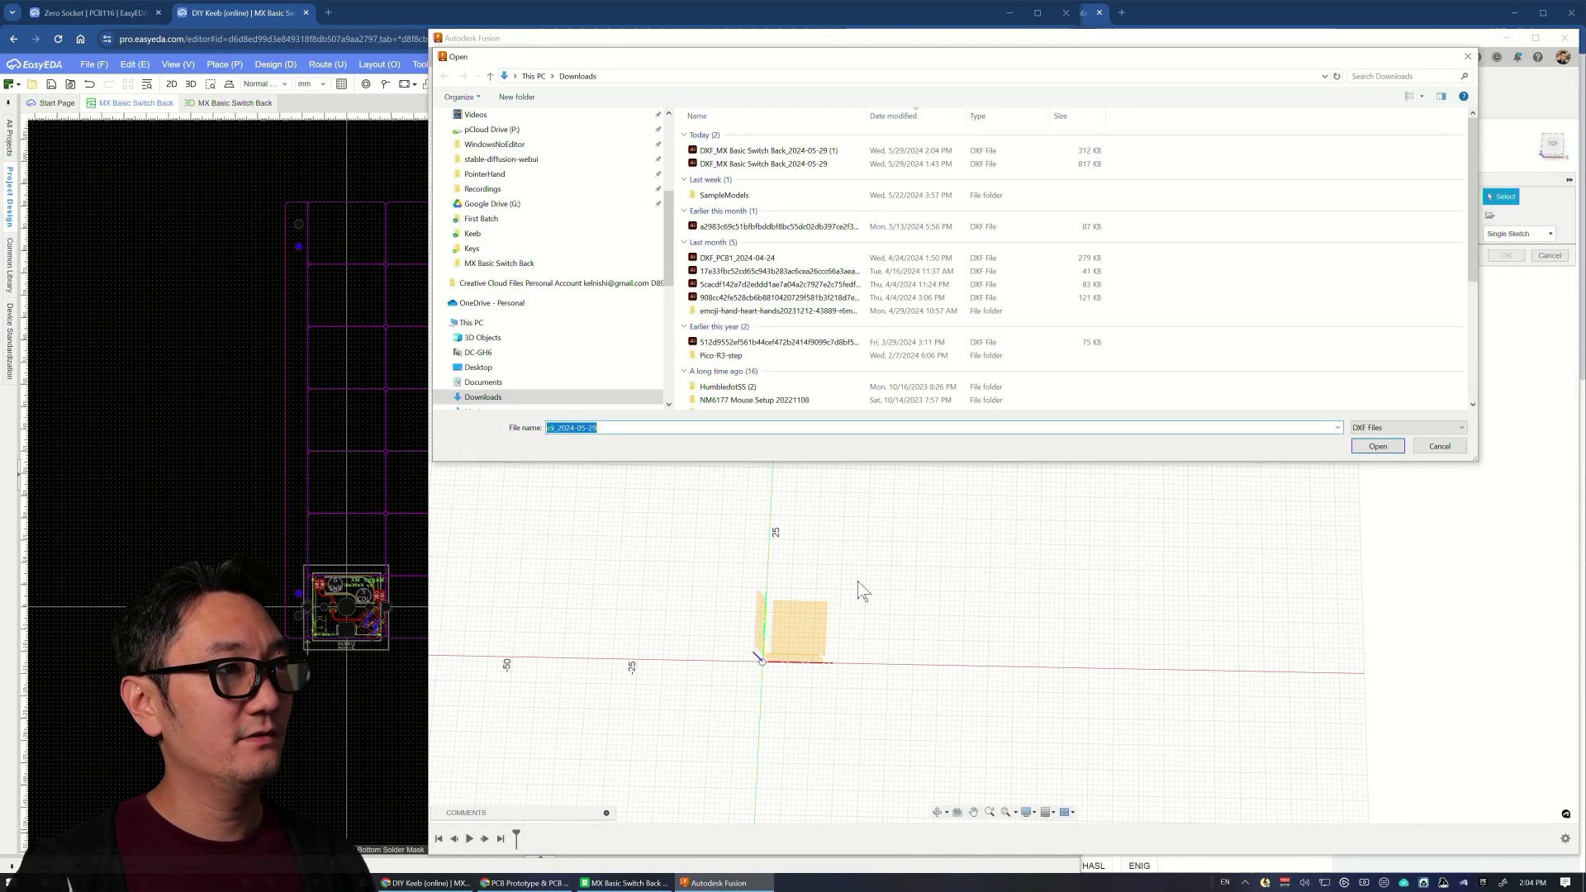
pyautogui.click(785, 150)
pyautogui.click(1377, 446)
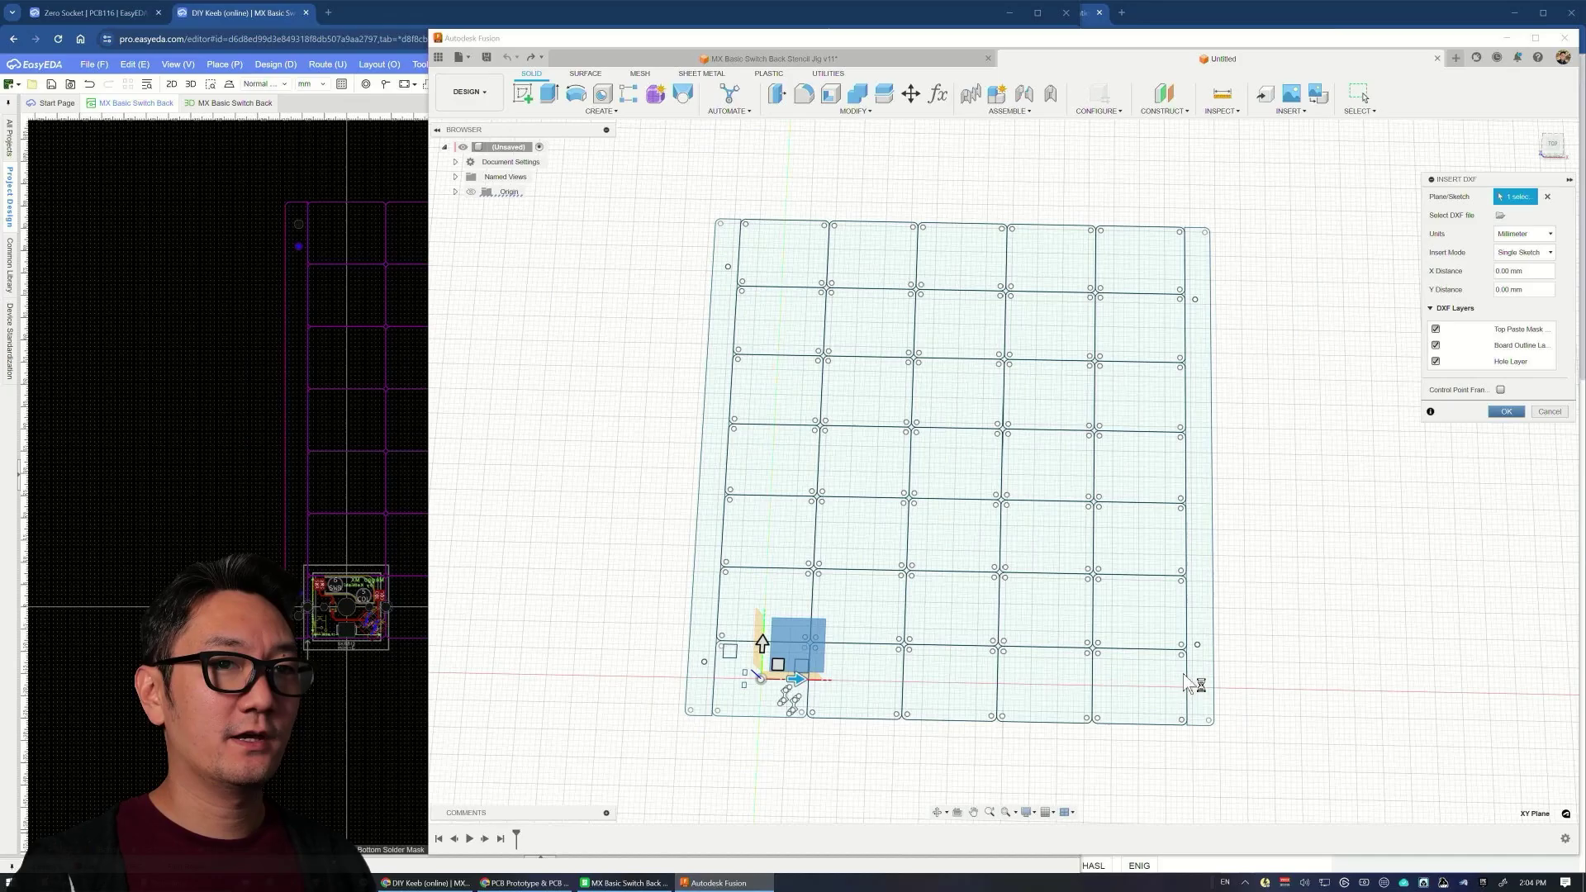
pyautogui.press('Return')
# Step: Examine the paste openings of the first board and the overall panel layout in the inserted DXF sketch
pyautogui.hotkey('alt', 'Tab')
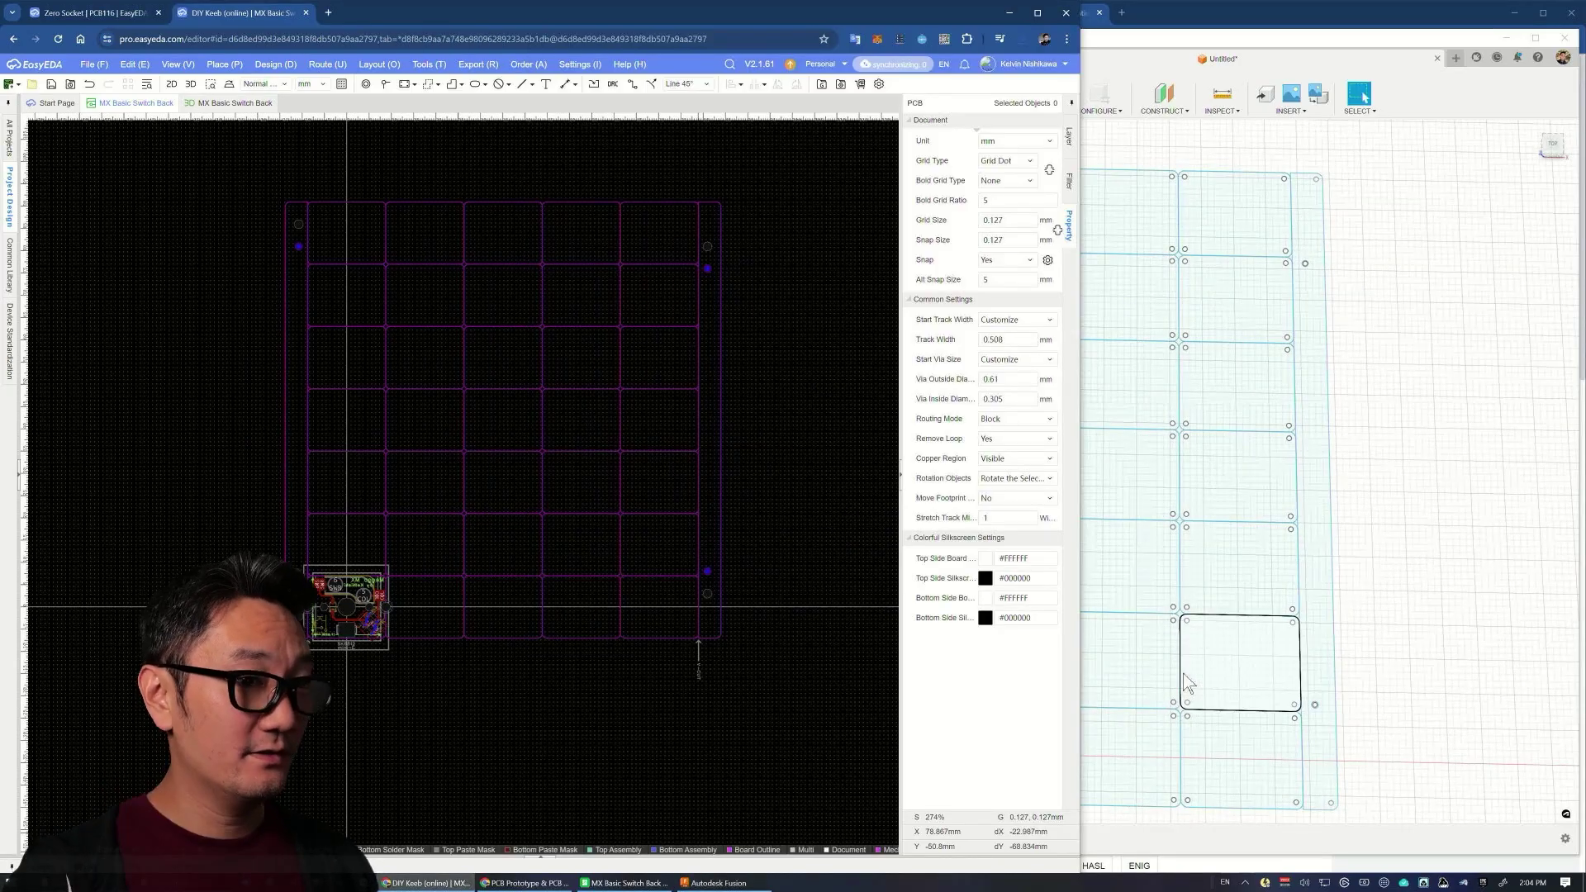
pyautogui.click(1183, 673)
pyautogui.moveTo(1034, 714); pyautogui.dragTo(961, 566, button='middle')
pyautogui.scroll(3, 669, 636)
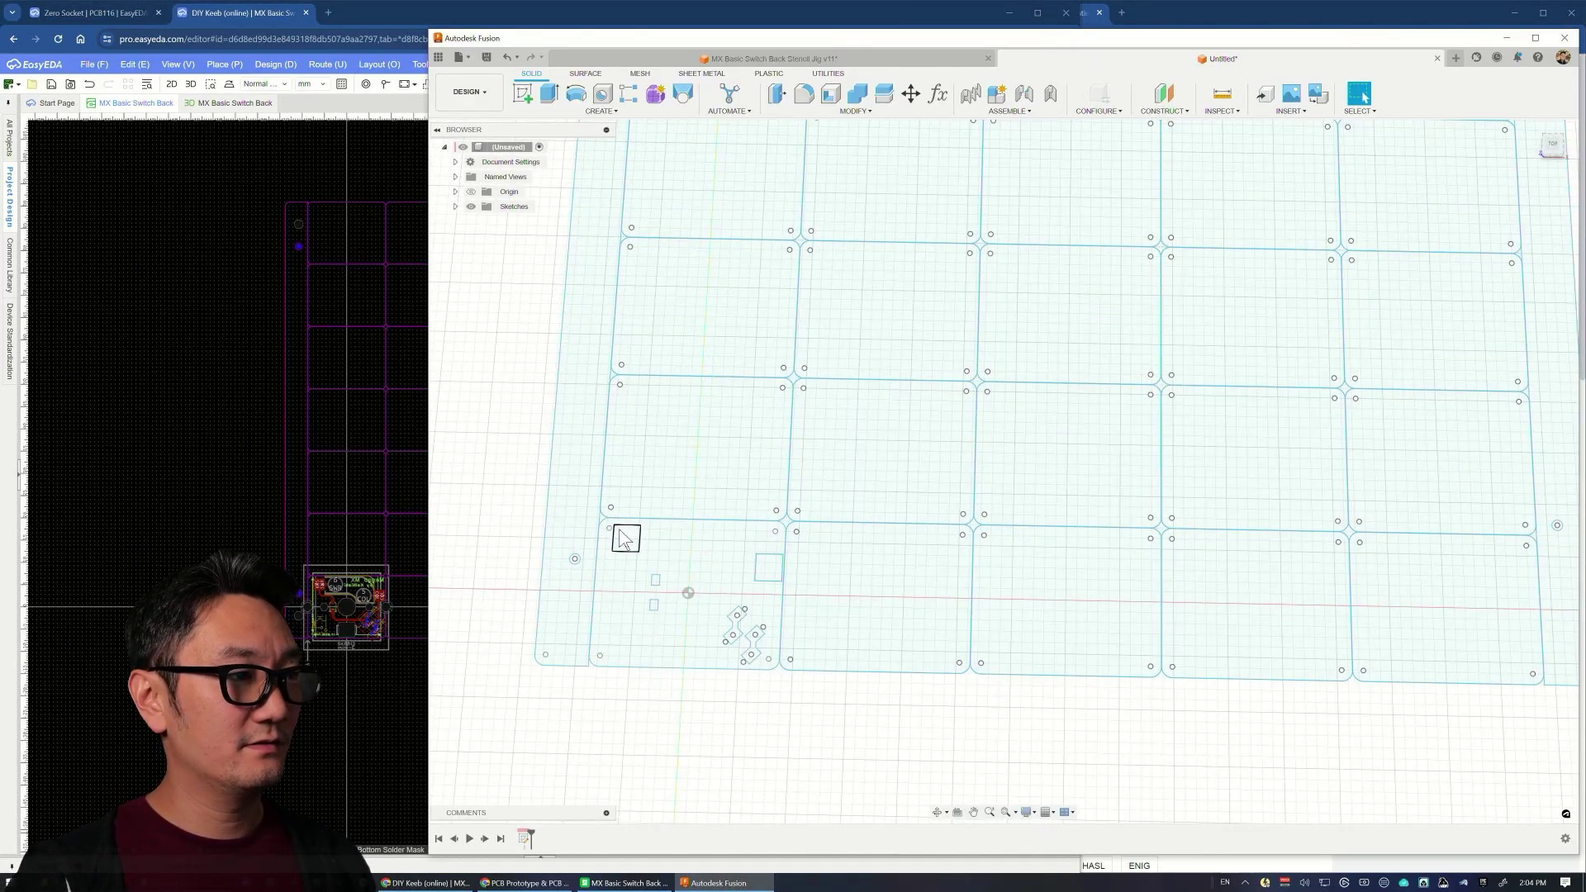
pyautogui.scroll(2, 626, 539)
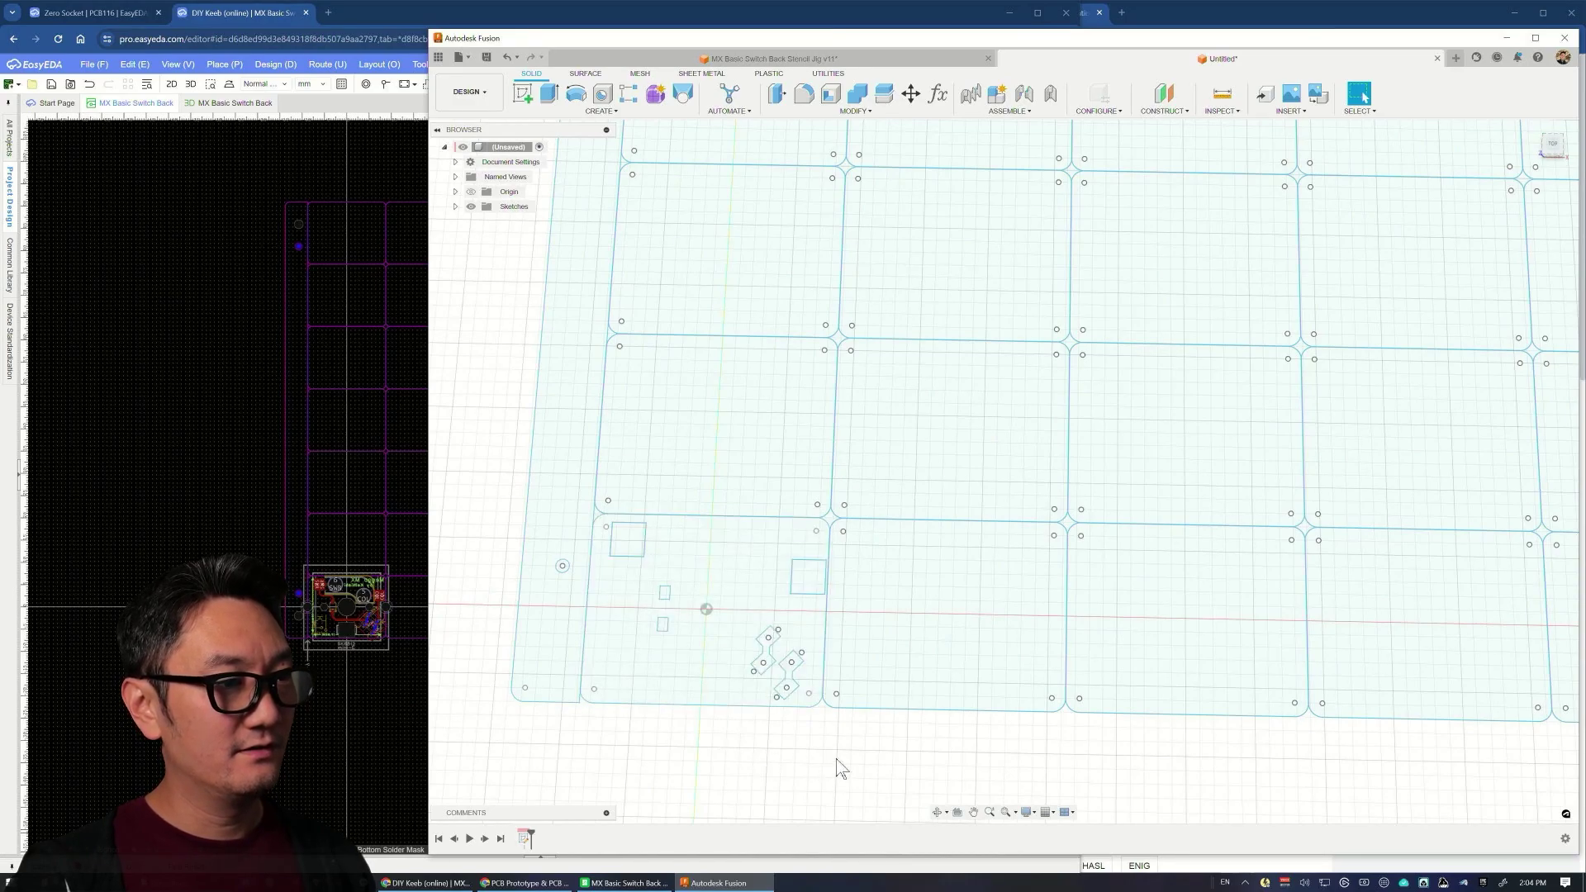
pyautogui.scroll(-6, 834, 756)
pyautogui.scroll(-3, 925, 677)
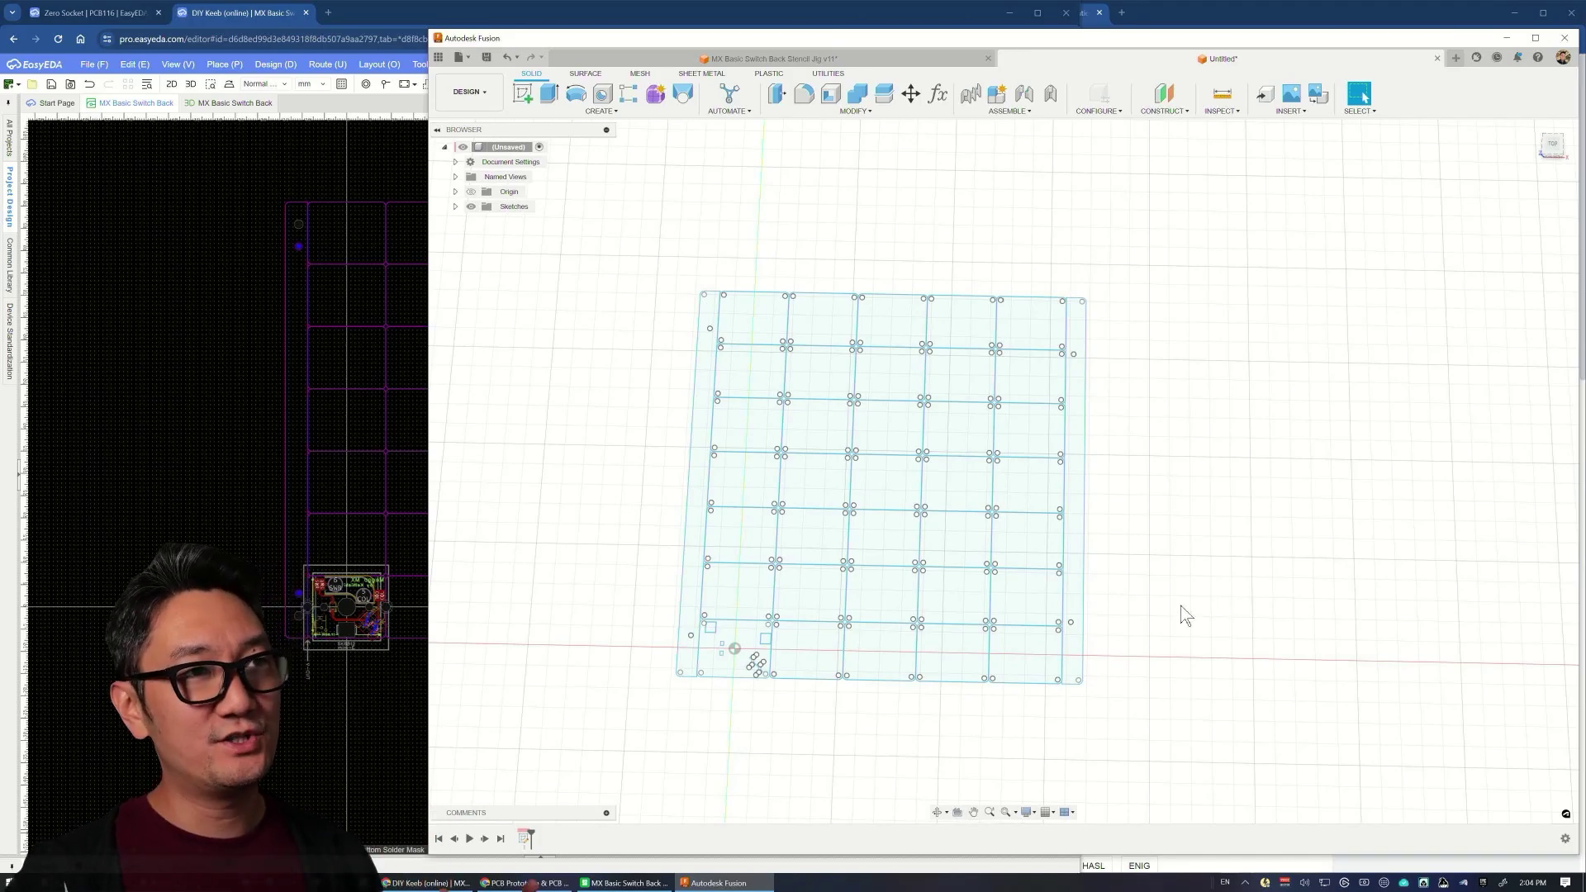
# Step: Add a user parameter named tol with the unit mm and the expression 0.3
pyautogui.click(937, 94)
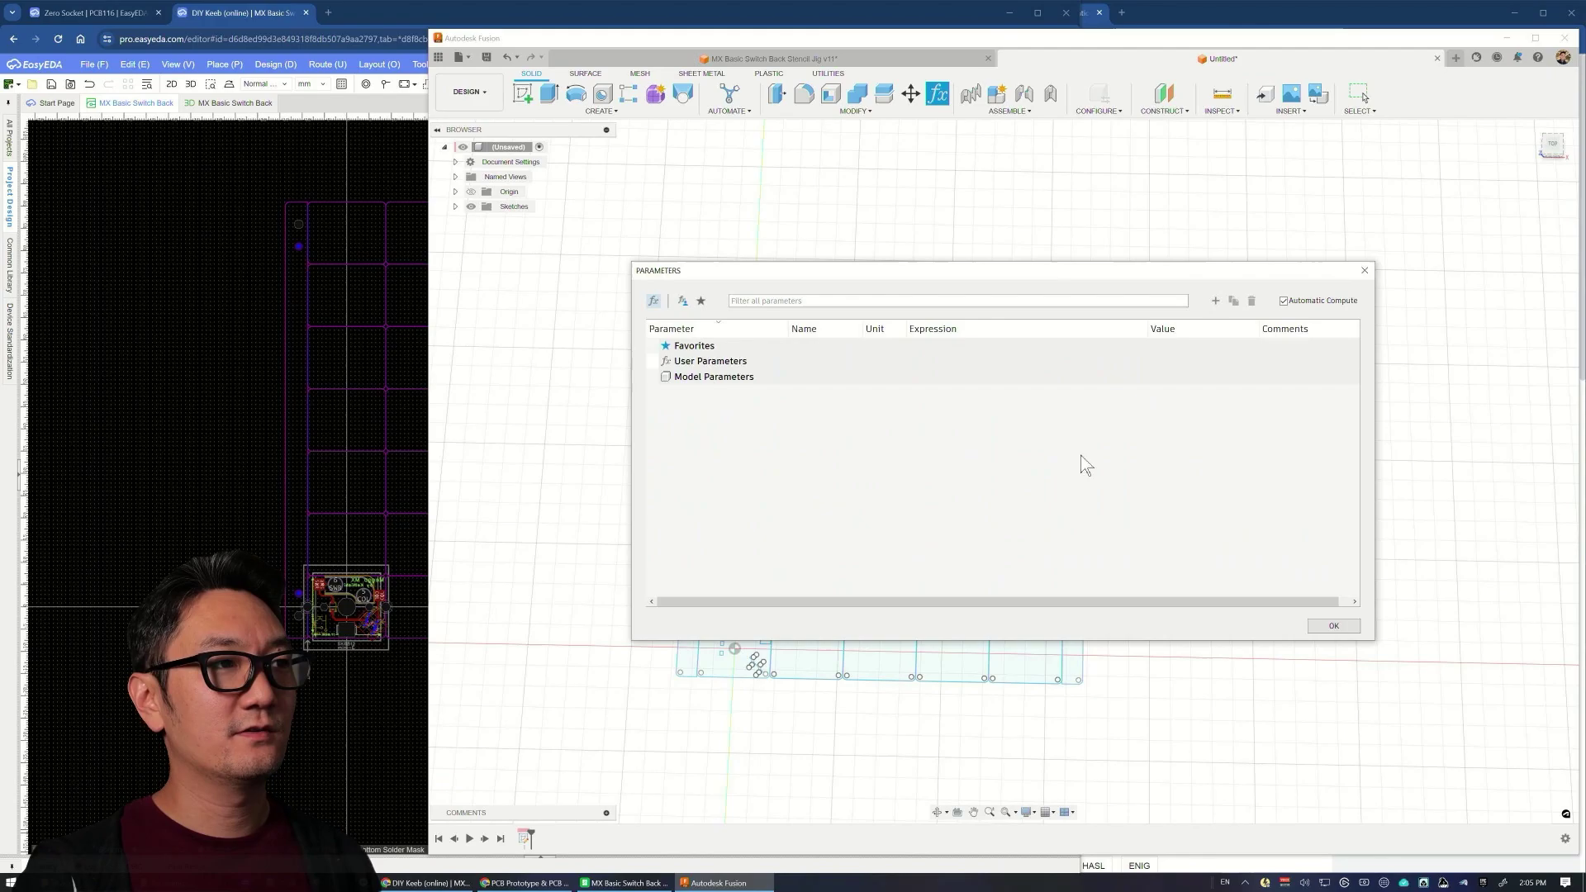
pyautogui.click(1216, 301)
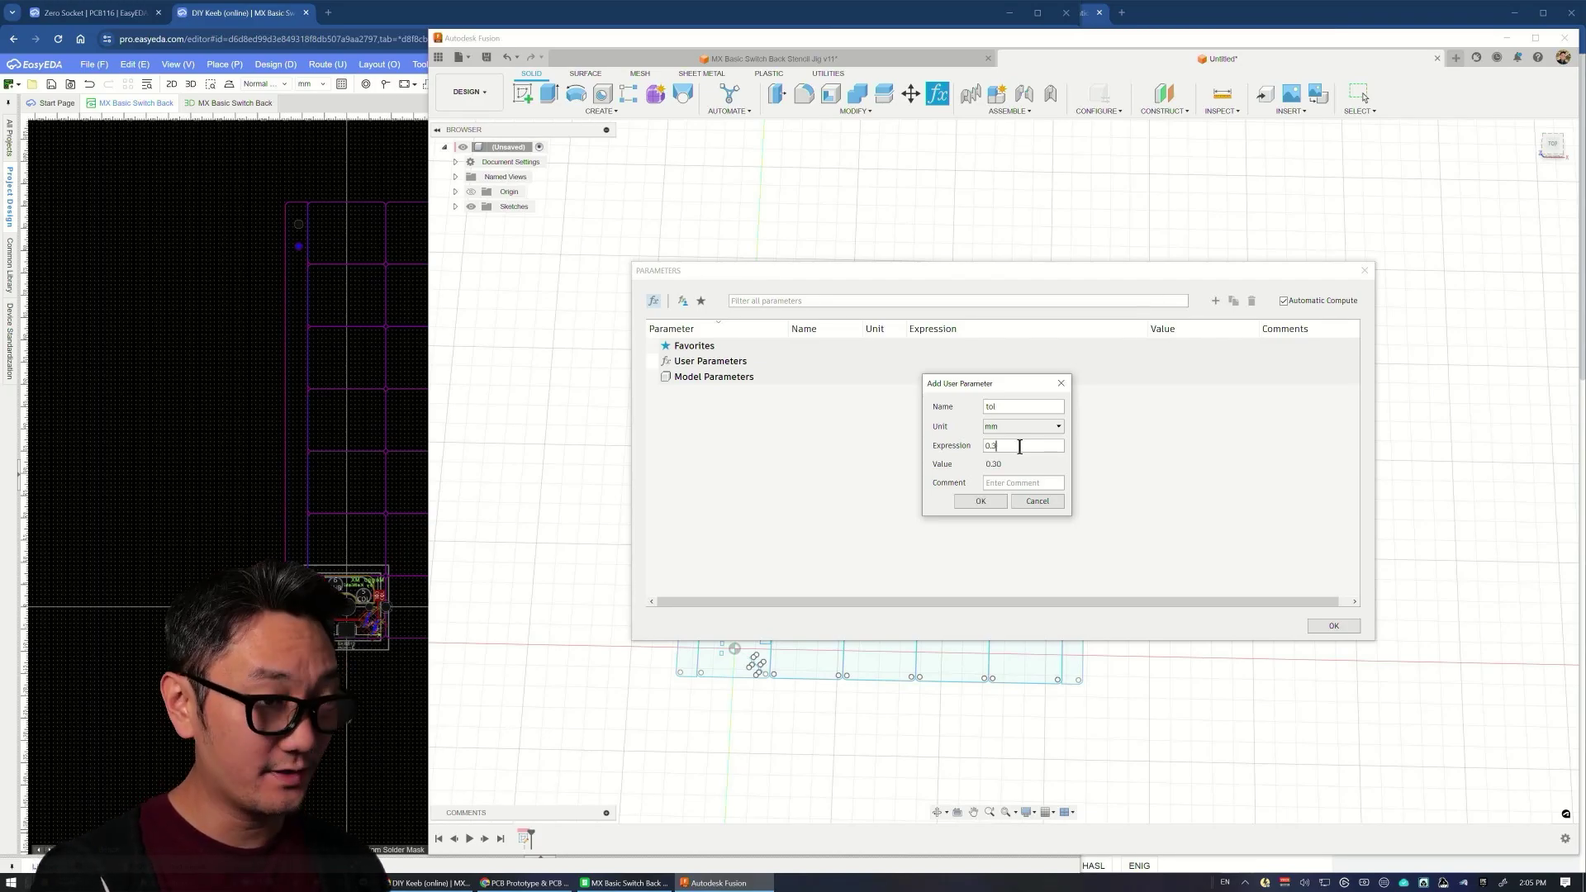
pyautogui.click(982, 501)
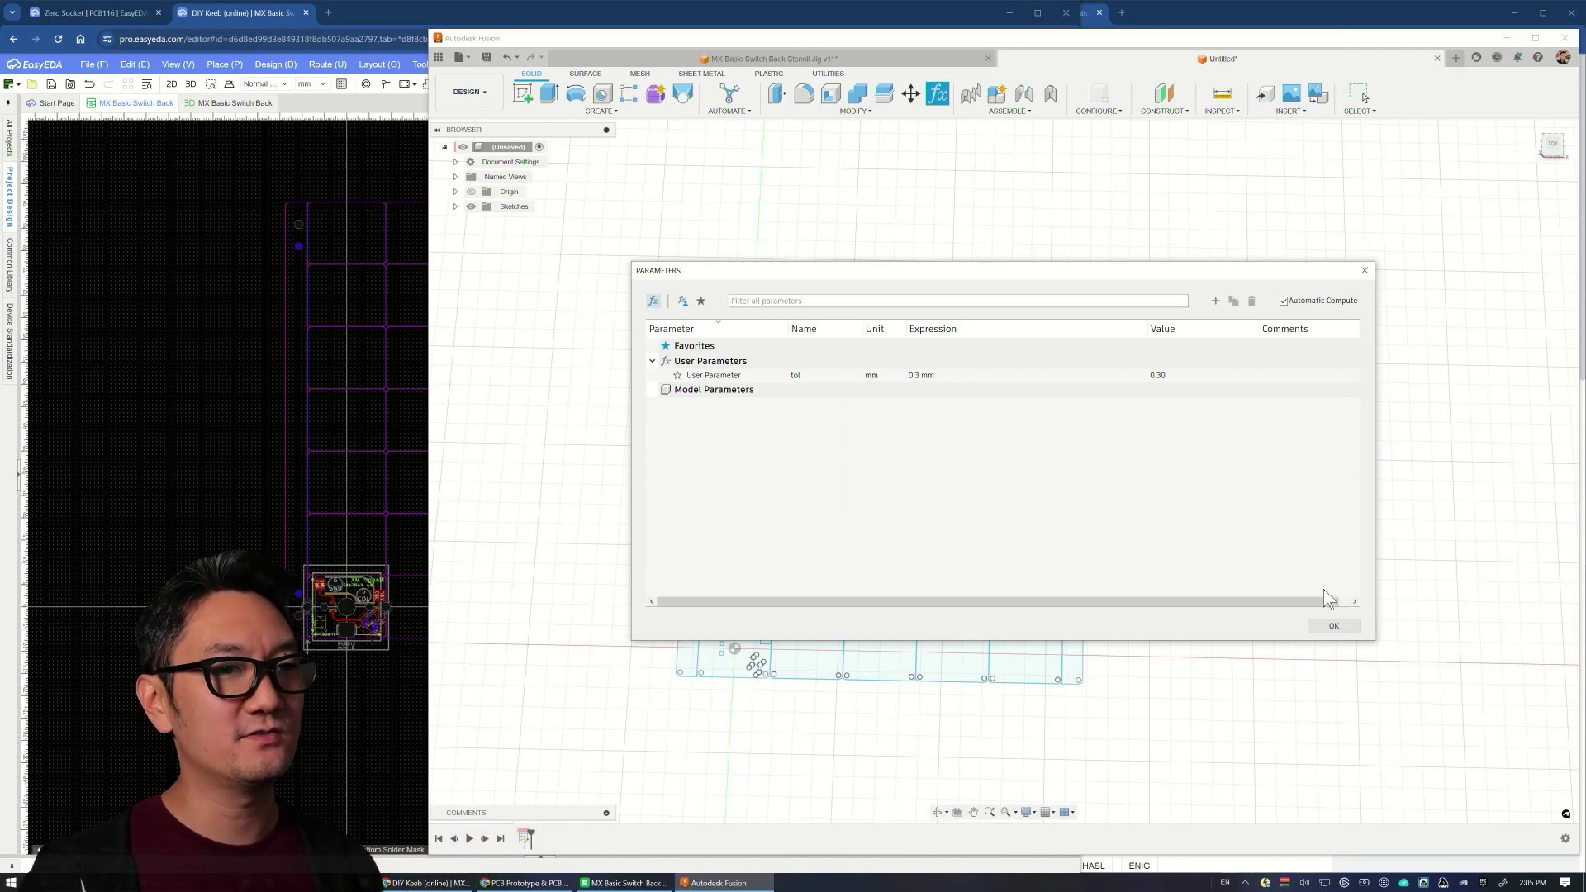
pyautogui.click(1364, 272)
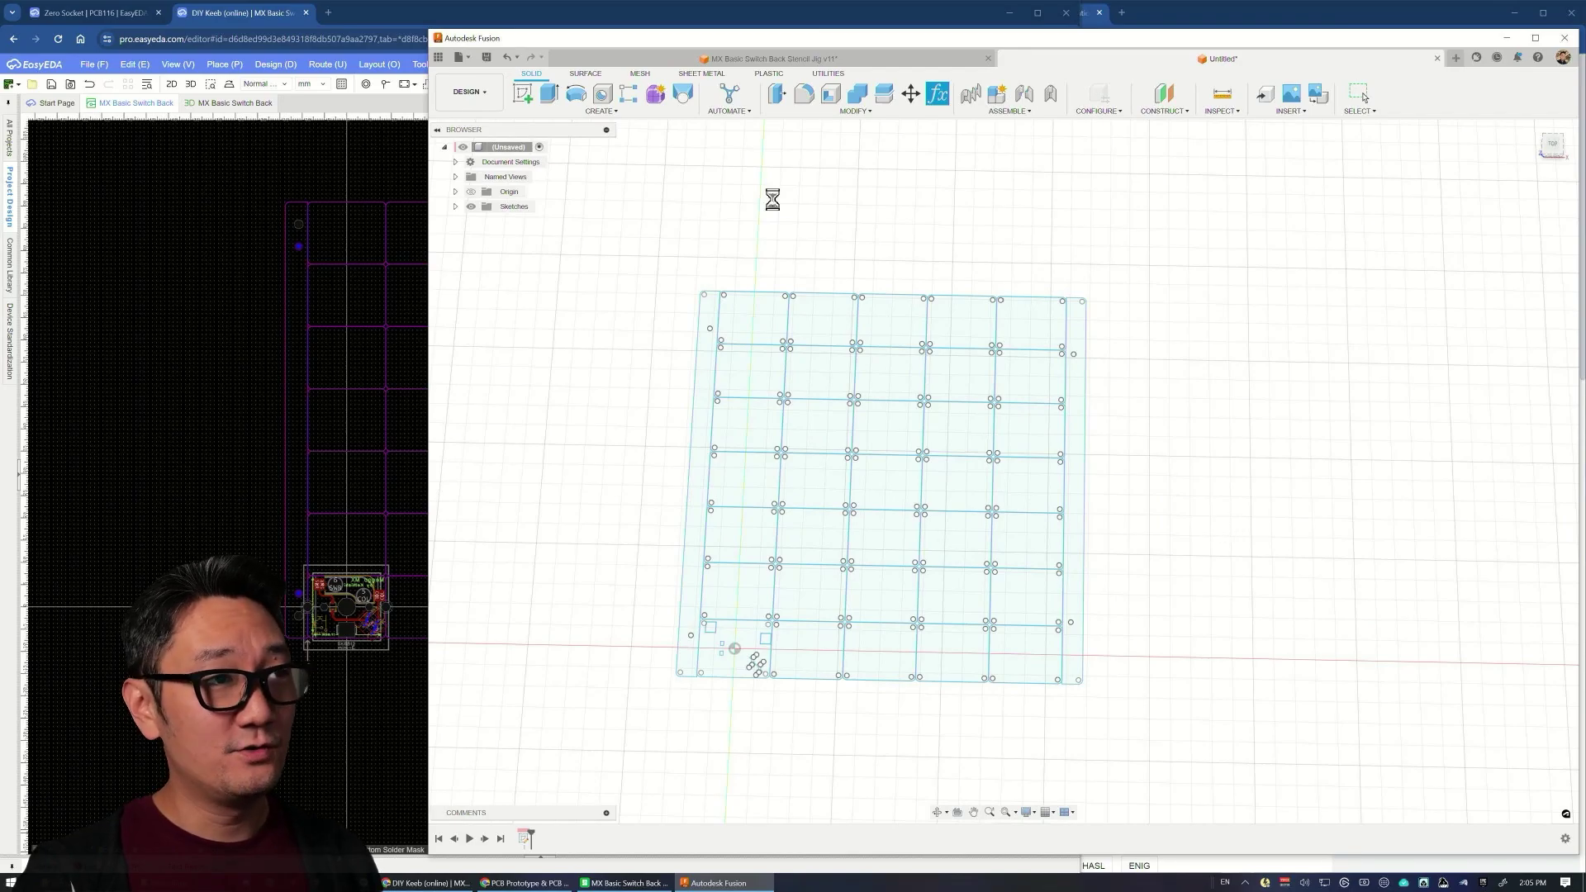
# Step: Switch to the MX Basic Switch Back Stencil Jig design, show its DXF sketch and hide the jig component
pyautogui.click(789, 61)
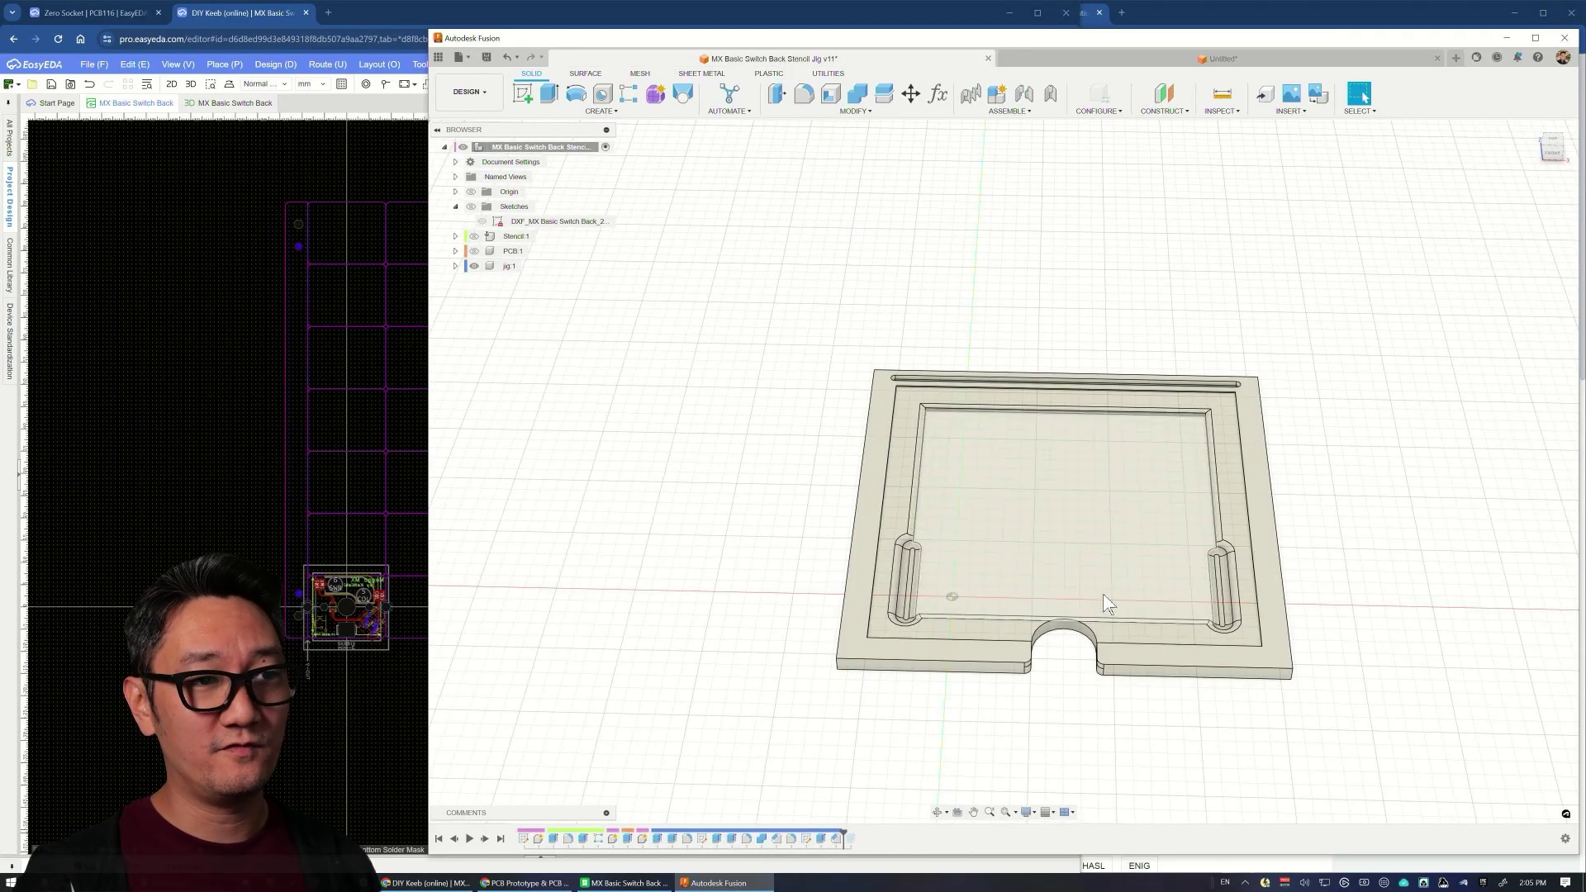
pyautogui.moveTo(1061, 550); pyautogui.dragTo(1009, 556, button='middle')
pyautogui.scroll(1, 1009, 556)
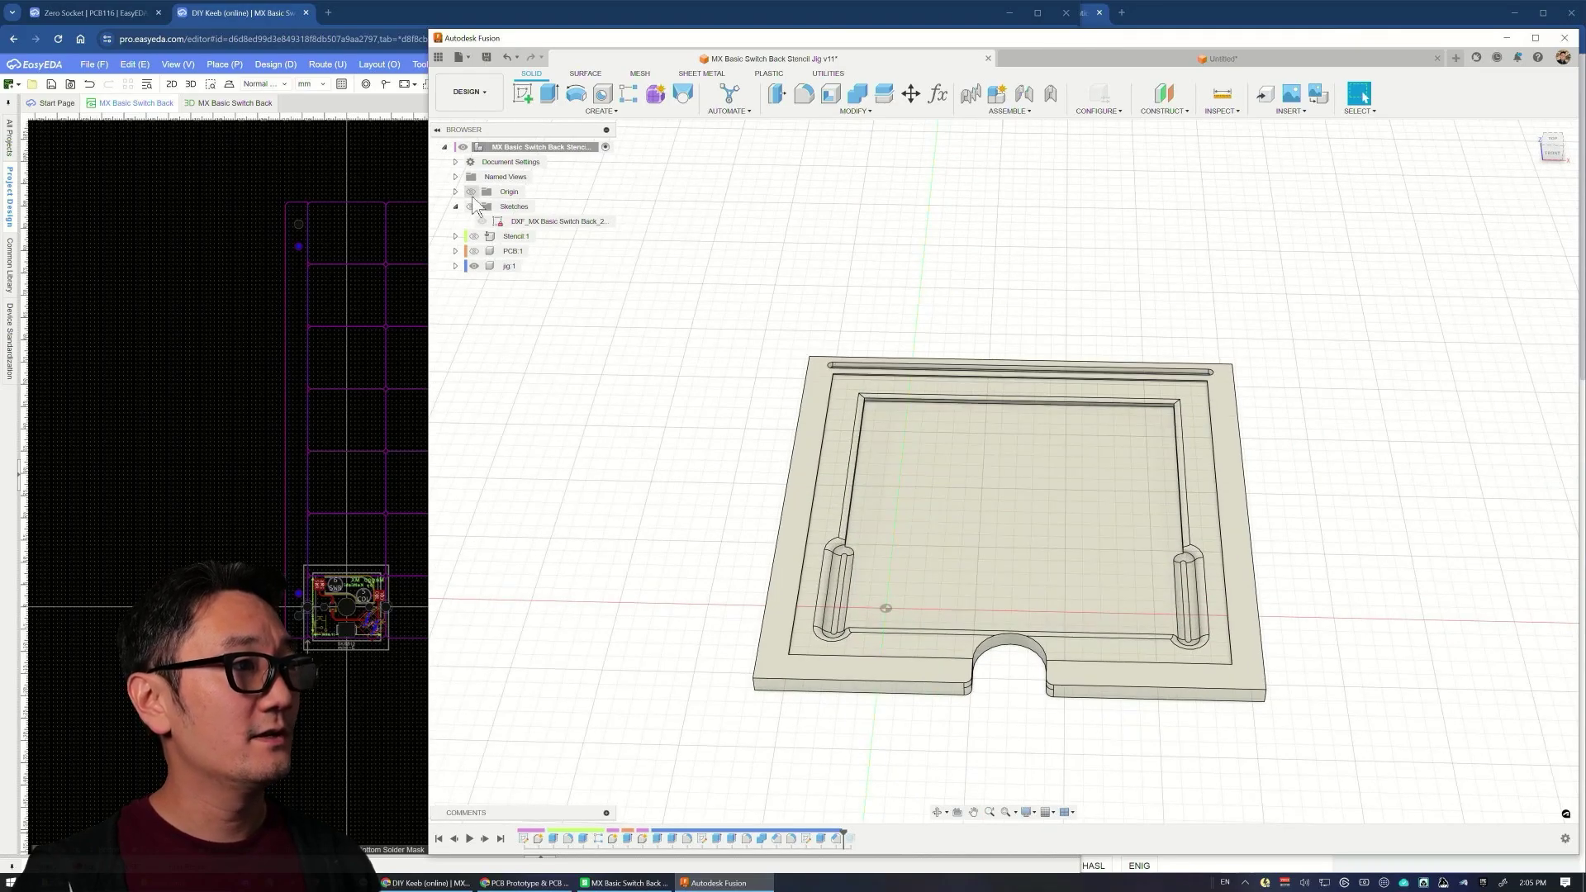
pyautogui.click(481, 220)
pyautogui.click(473, 265)
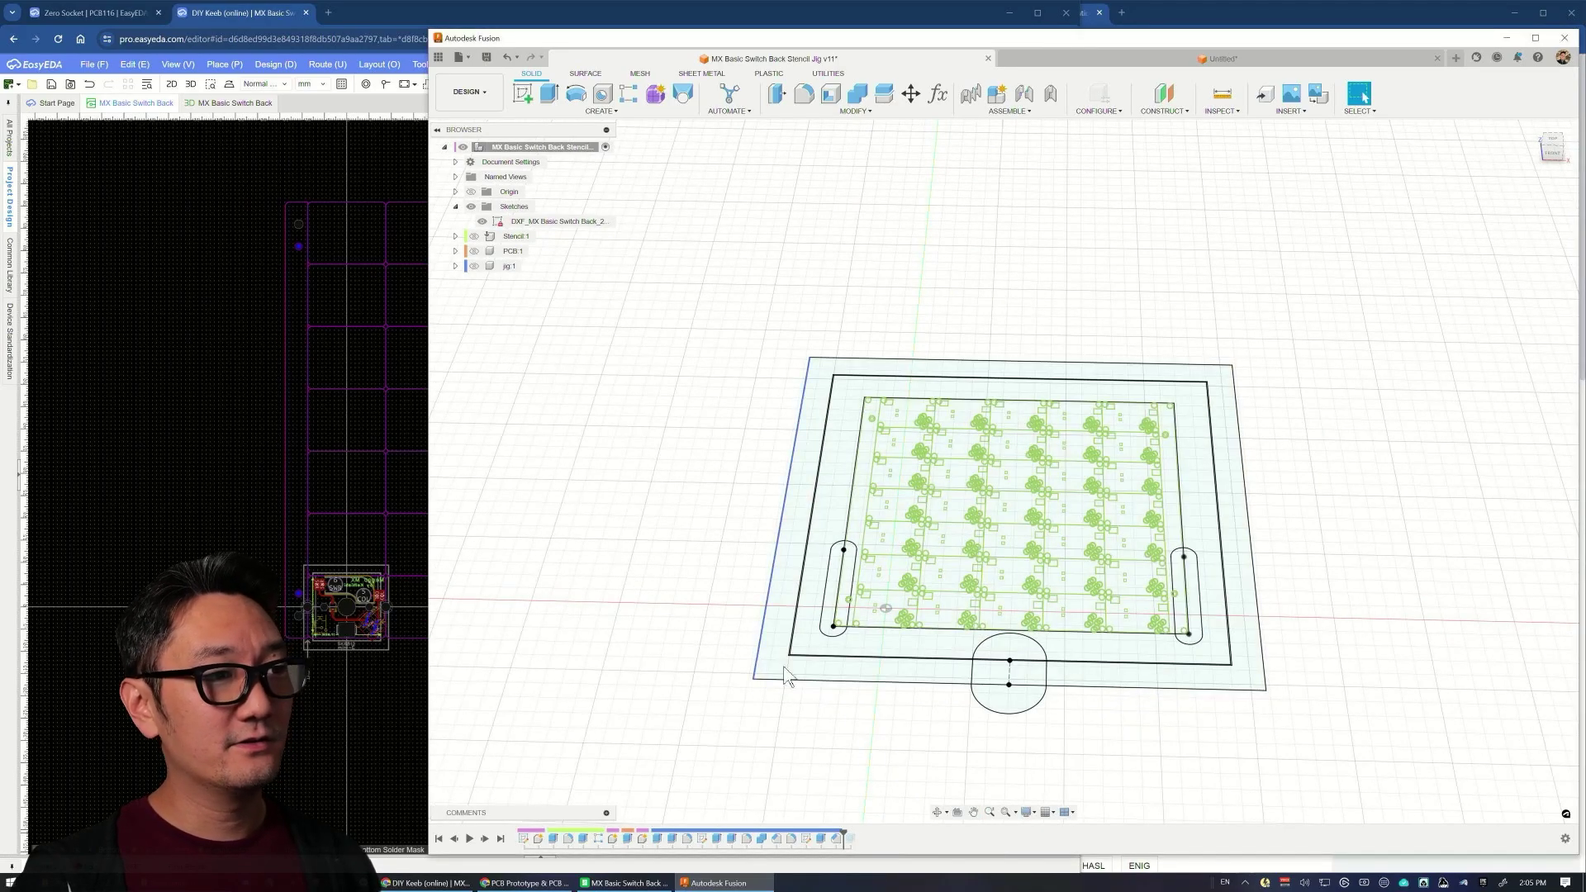
# Step: Open the stencil jig's DXF sketch for editing
pyautogui.keyDown('shift'); pyautogui.moveTo(1202, 736); pyautogui.dragTo(1102, 446, button='middle'); pyautogui.keyUp('shift')
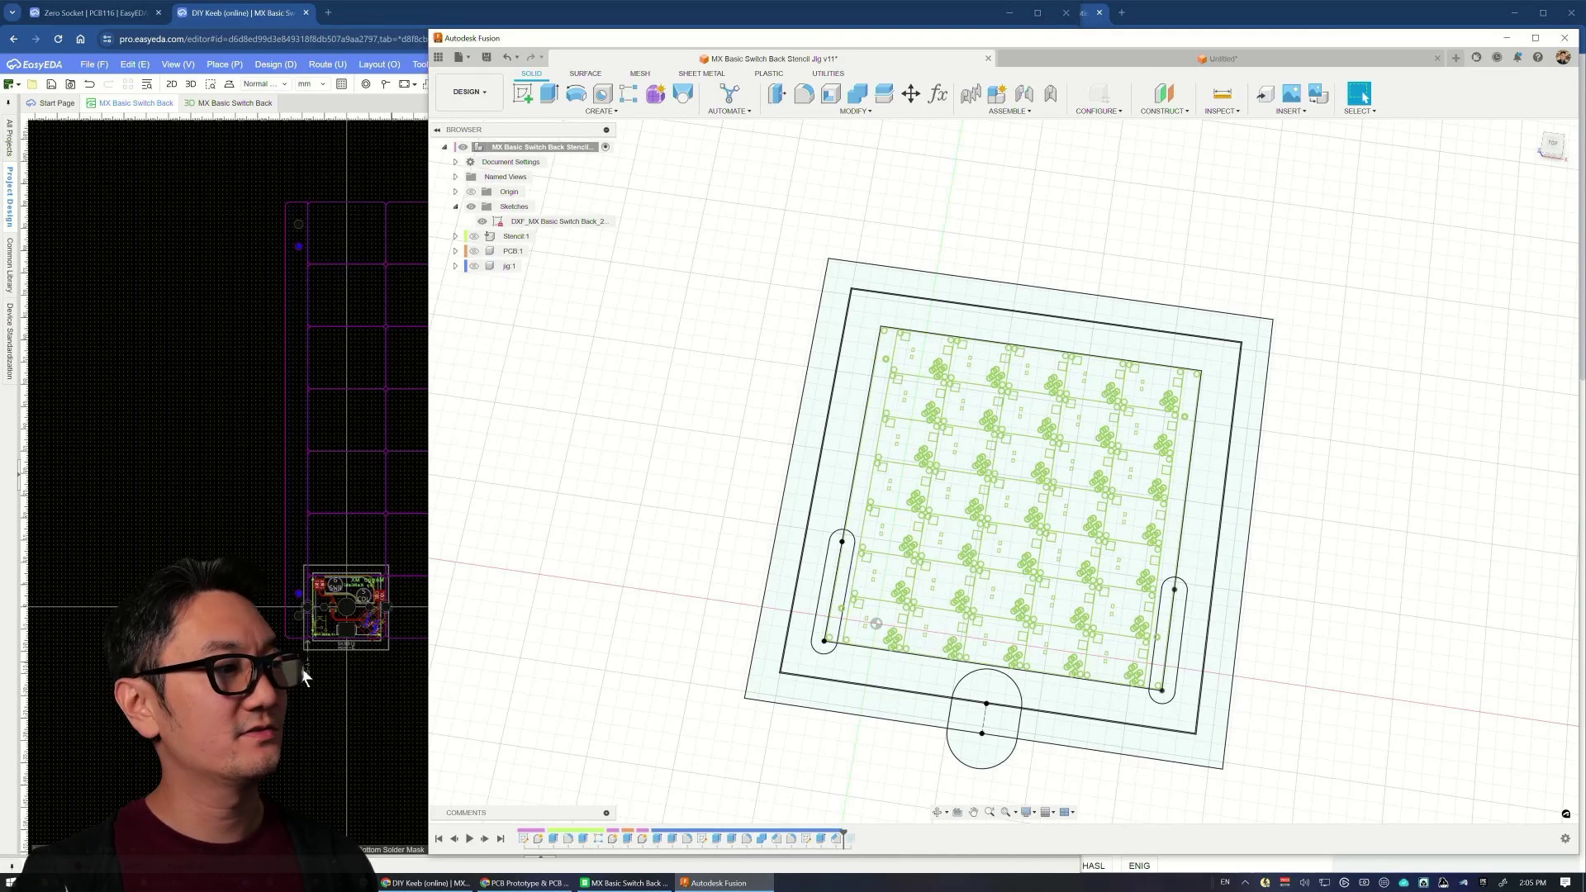
pyautogui.keyDown('shift'); pyautogui.moveTo(1395, 519); pyautogui.dragTo(1292, 645, button='middle'); pyautogui.keyUp('shift')
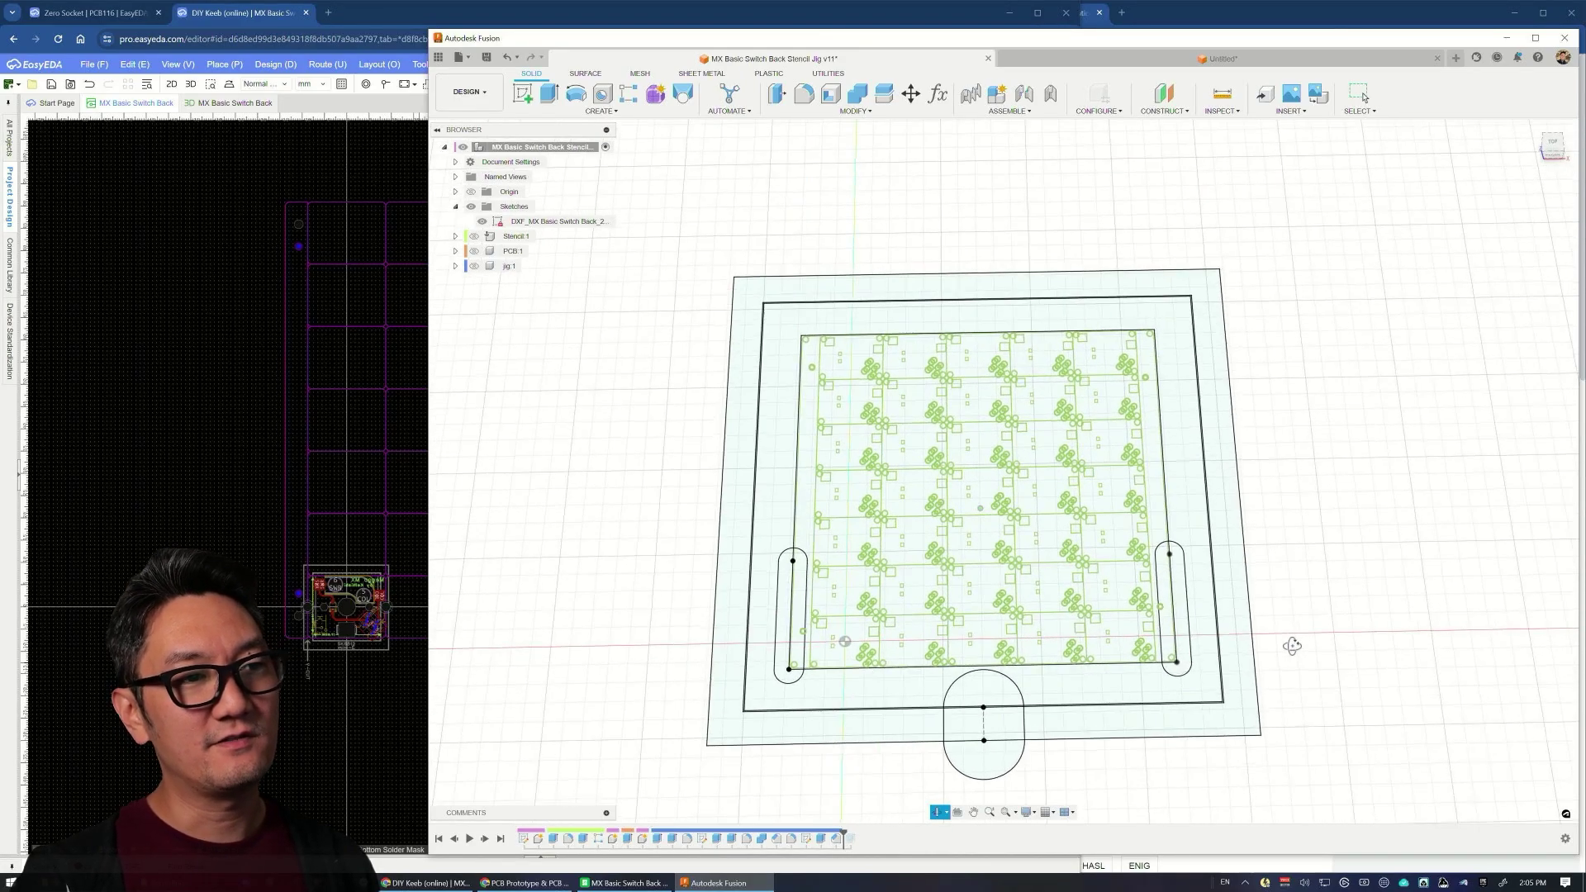
pyautogui.scroll(2, 1060, 630)
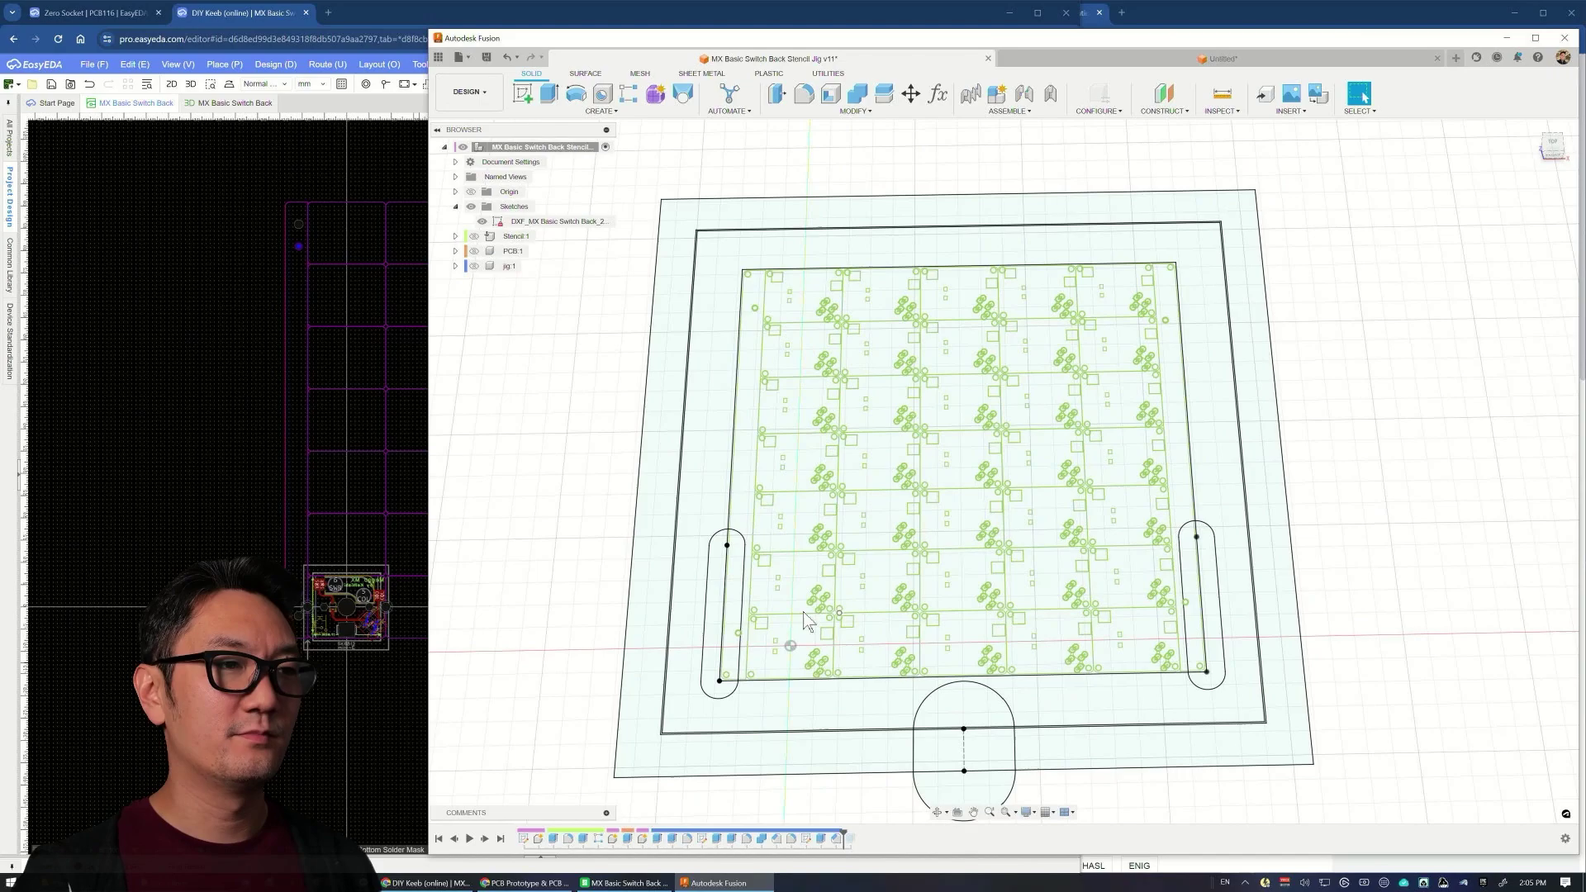
pyautogui.doubleClick(876, 321)
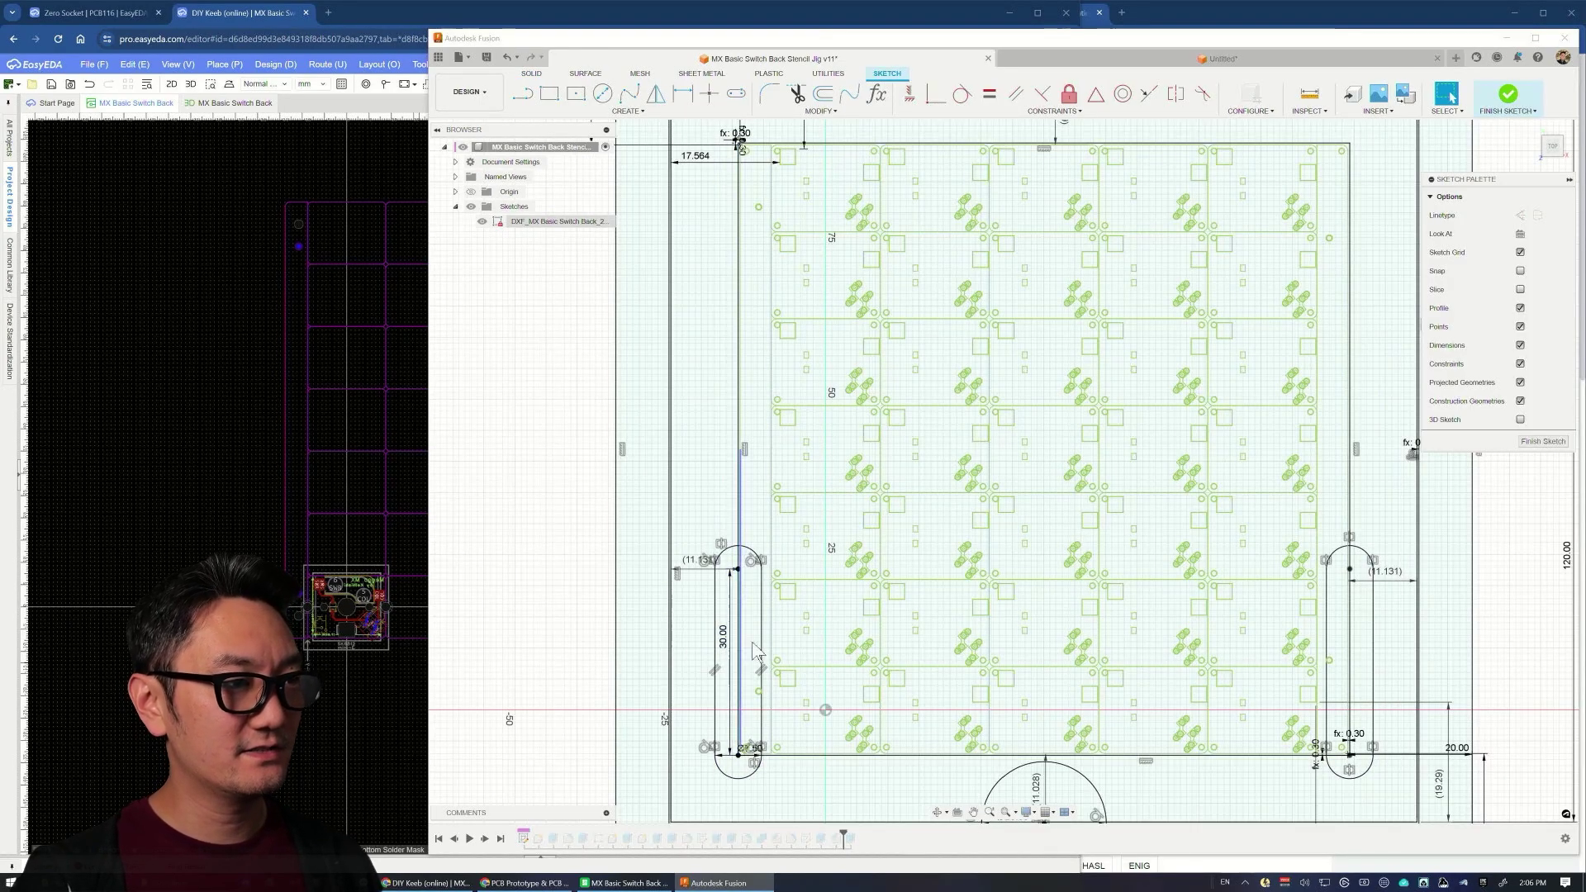
# Step: Finish the sketch and display the jig component in place of the DXF sketch
pyautogui.scroll(4, 756, 653)
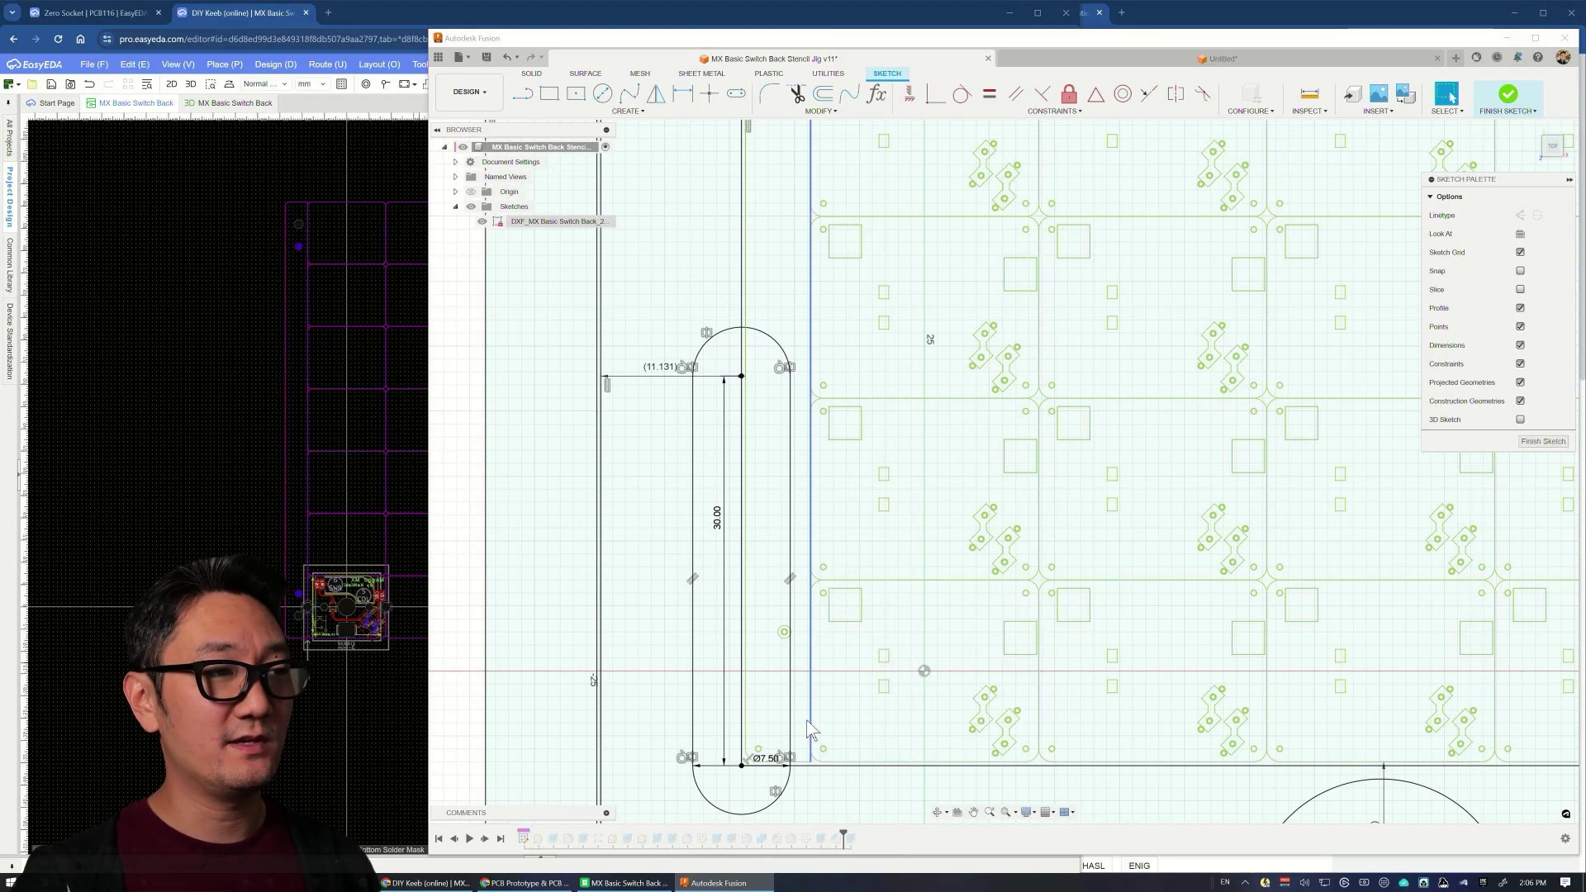
pyautogui.scroll(-5, 809, 728)
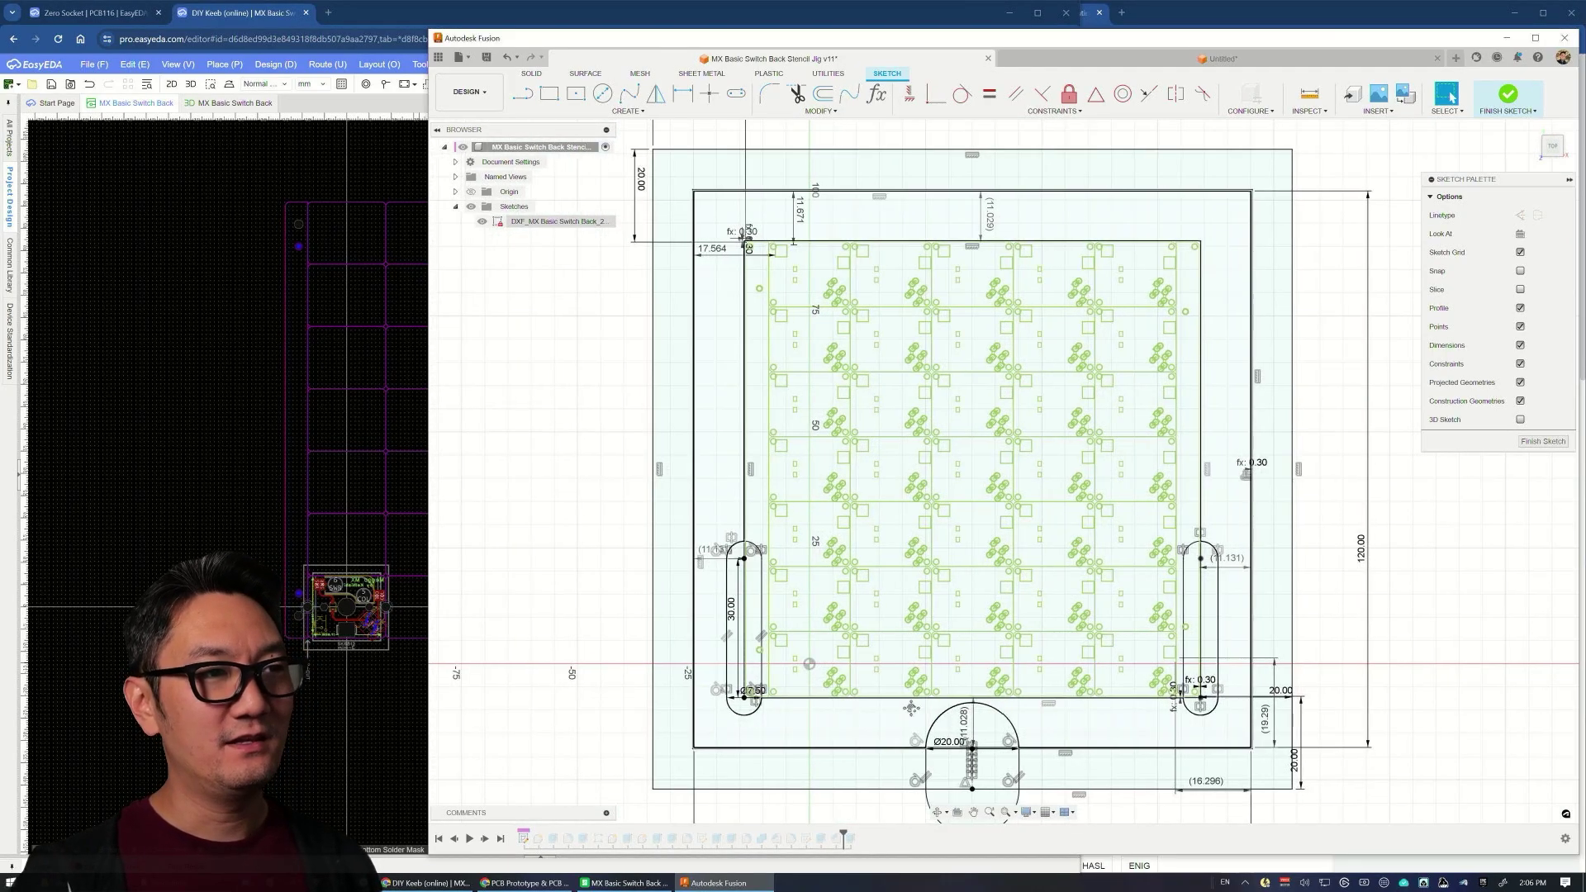
pyautogui.moveTo(910, 708); pyautogui.dragTo(822, 704, button='middle')
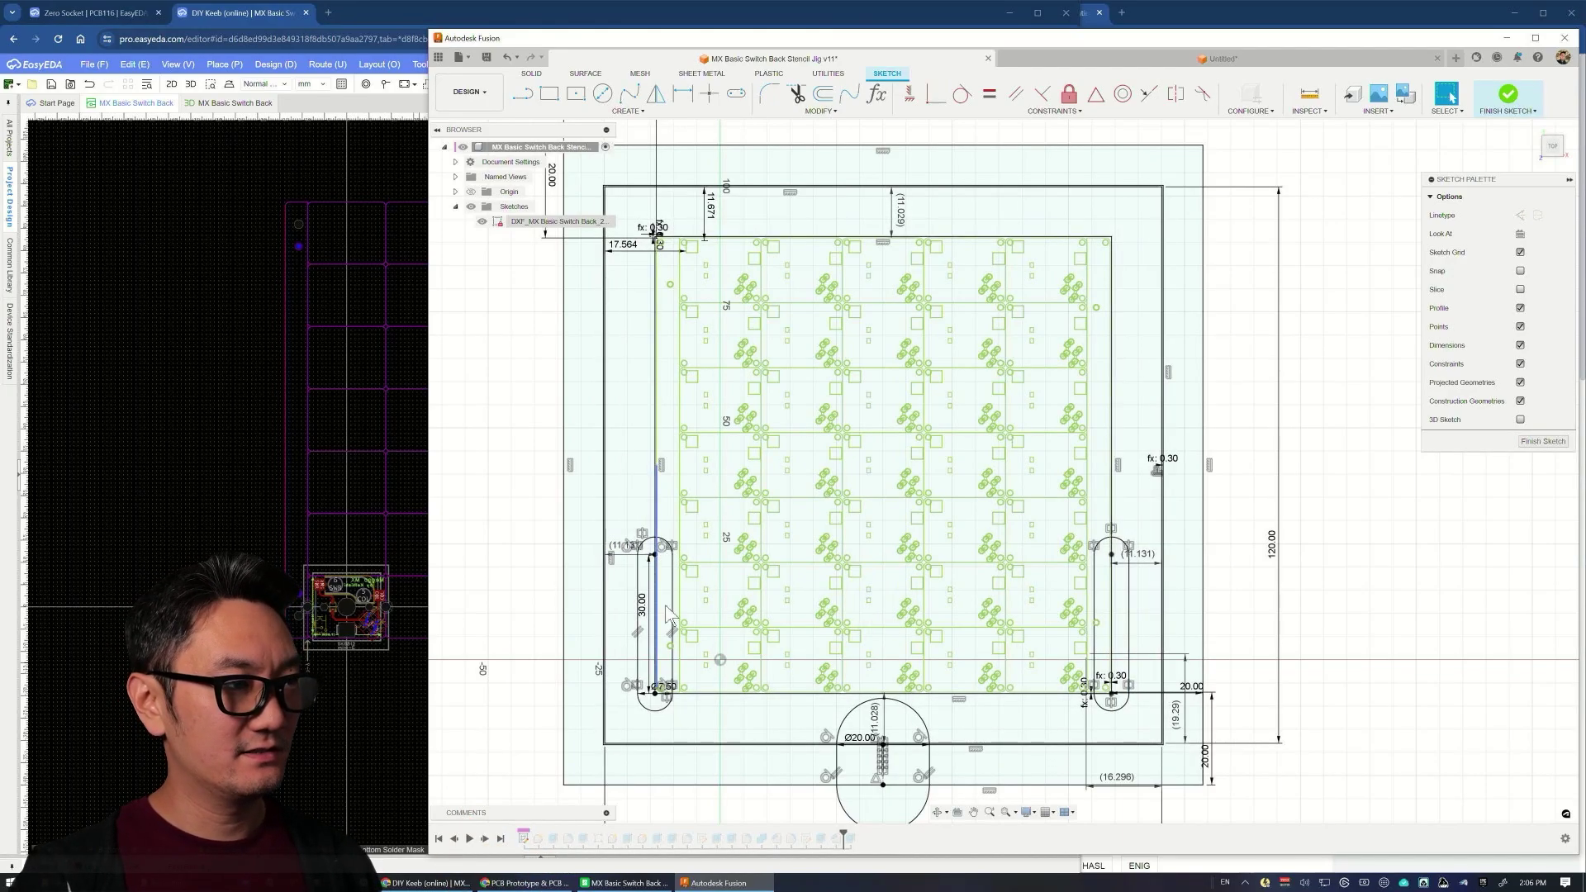
pyautogui.moveTo(1234, 707); pyautogui.dragTo(1205, 612, button='middle')
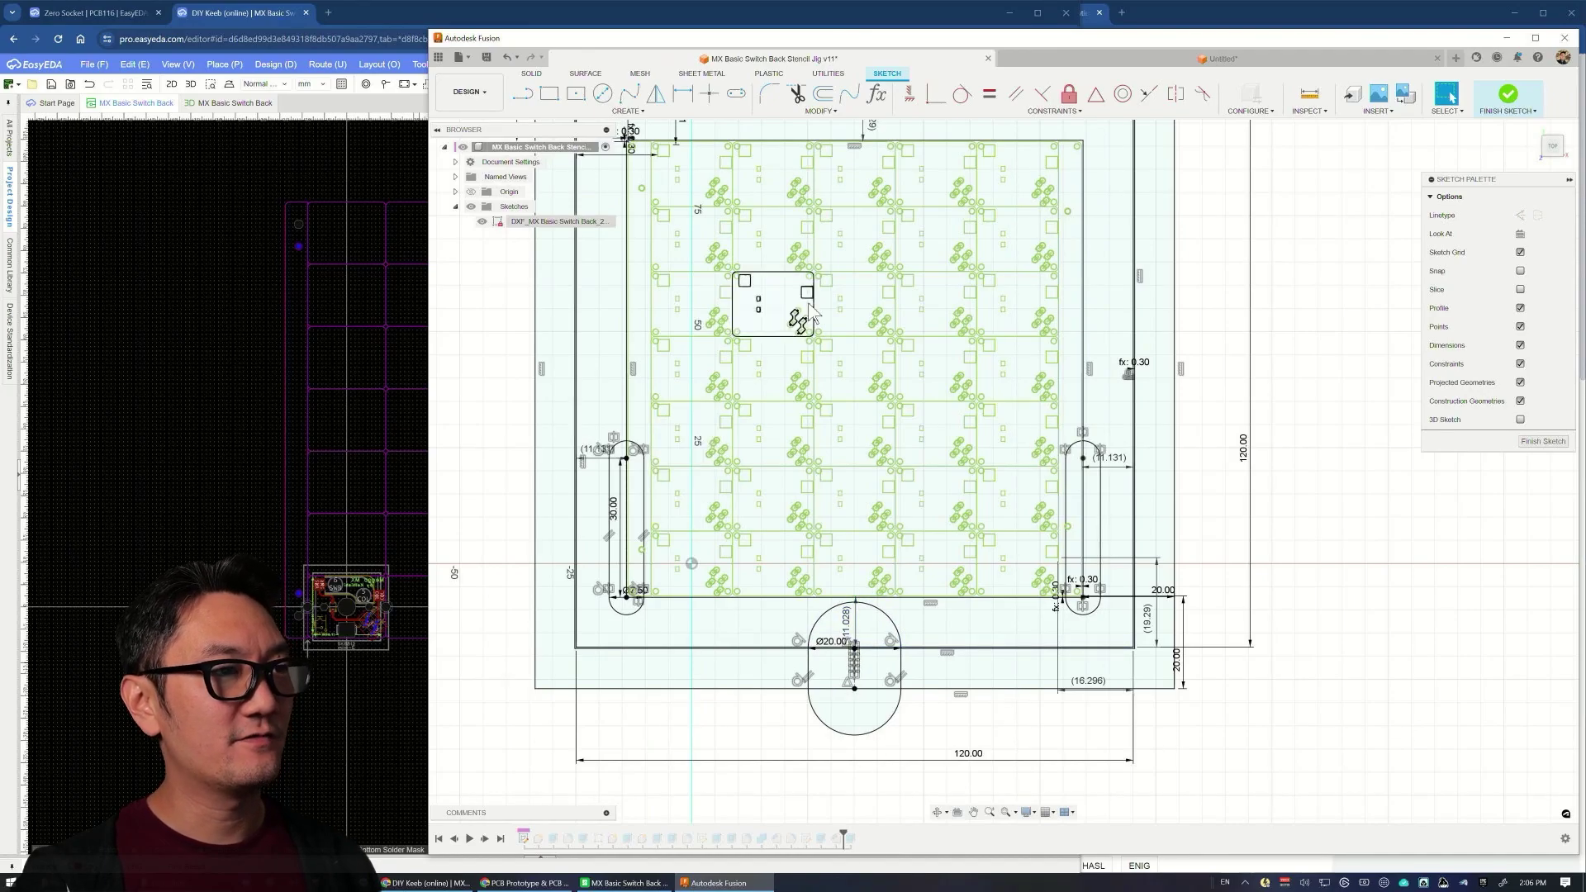
pyautogui.moveTo(770, 432); pyautogui.dragTo(775, 465, button='middle')
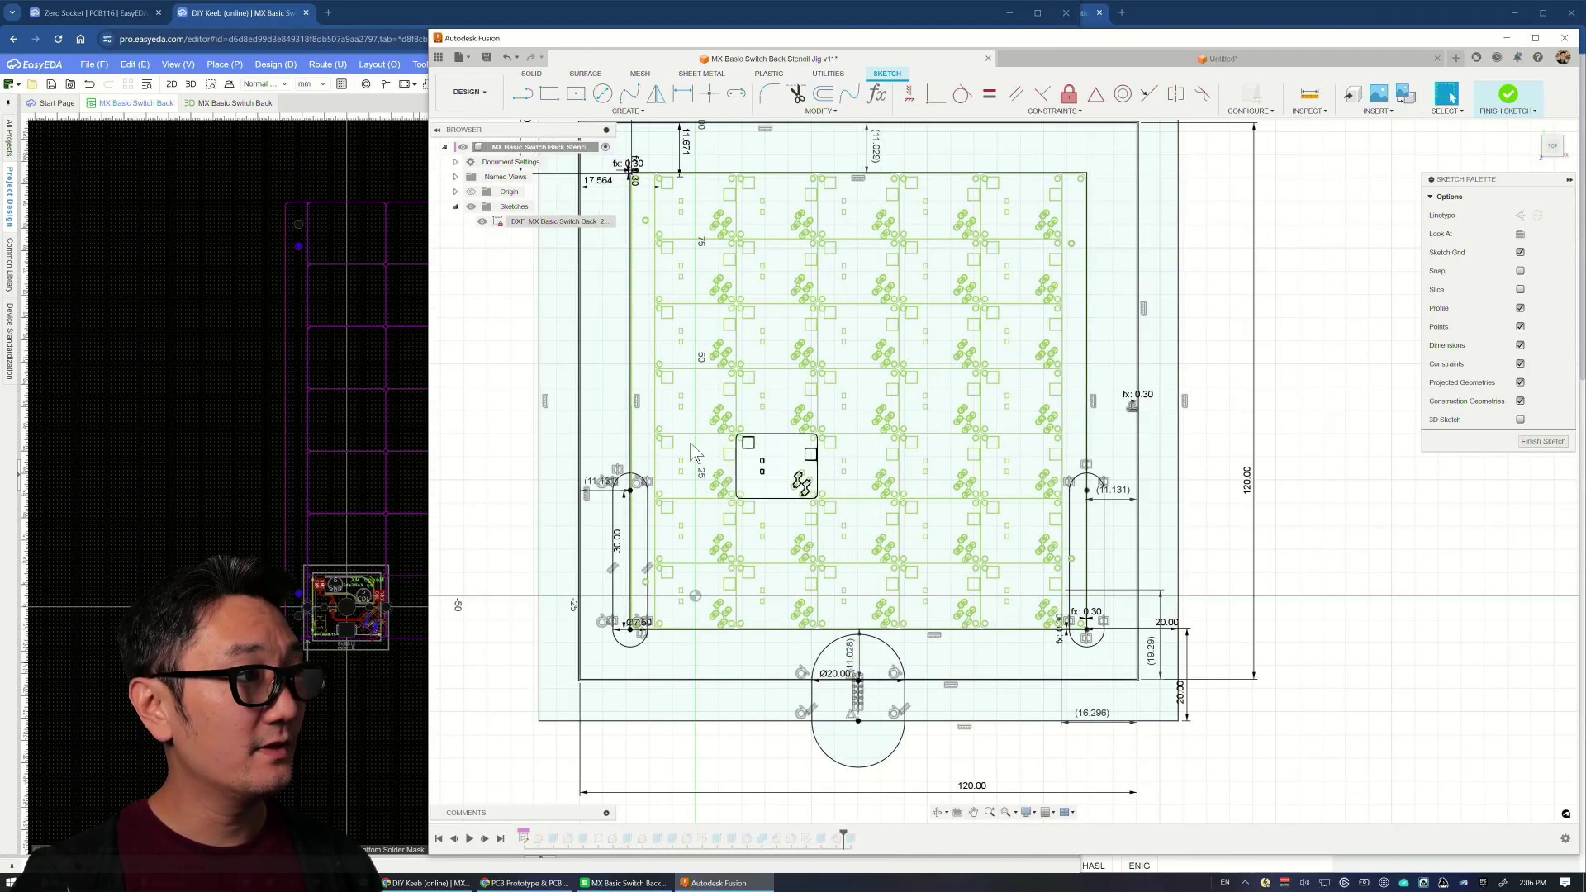
pyautogui.click(1510, 106)
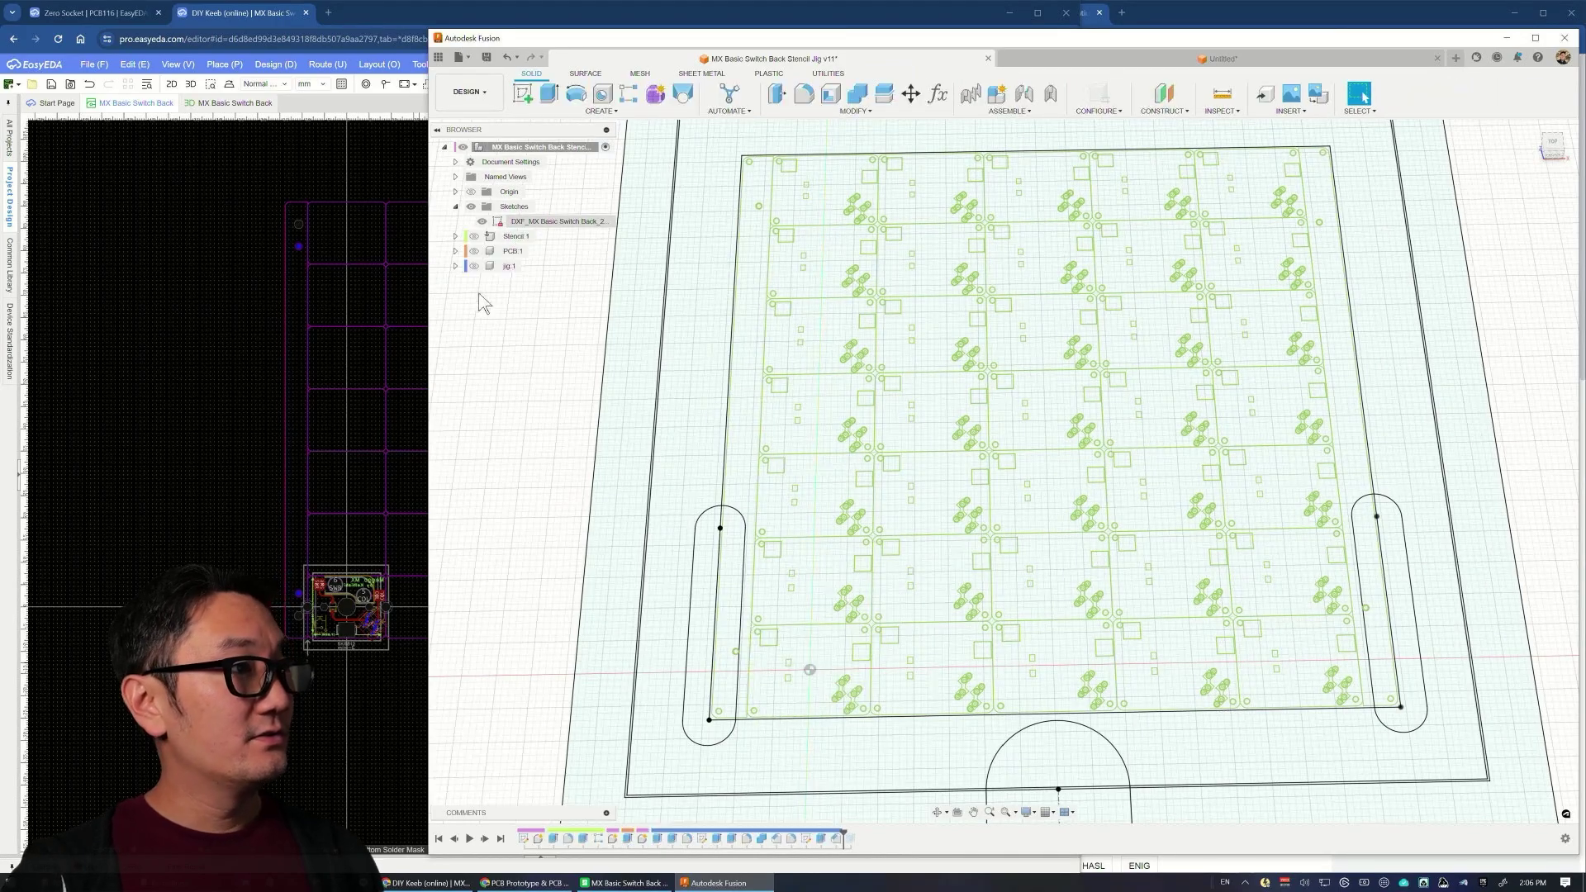
pyautogui.click(475, 266)
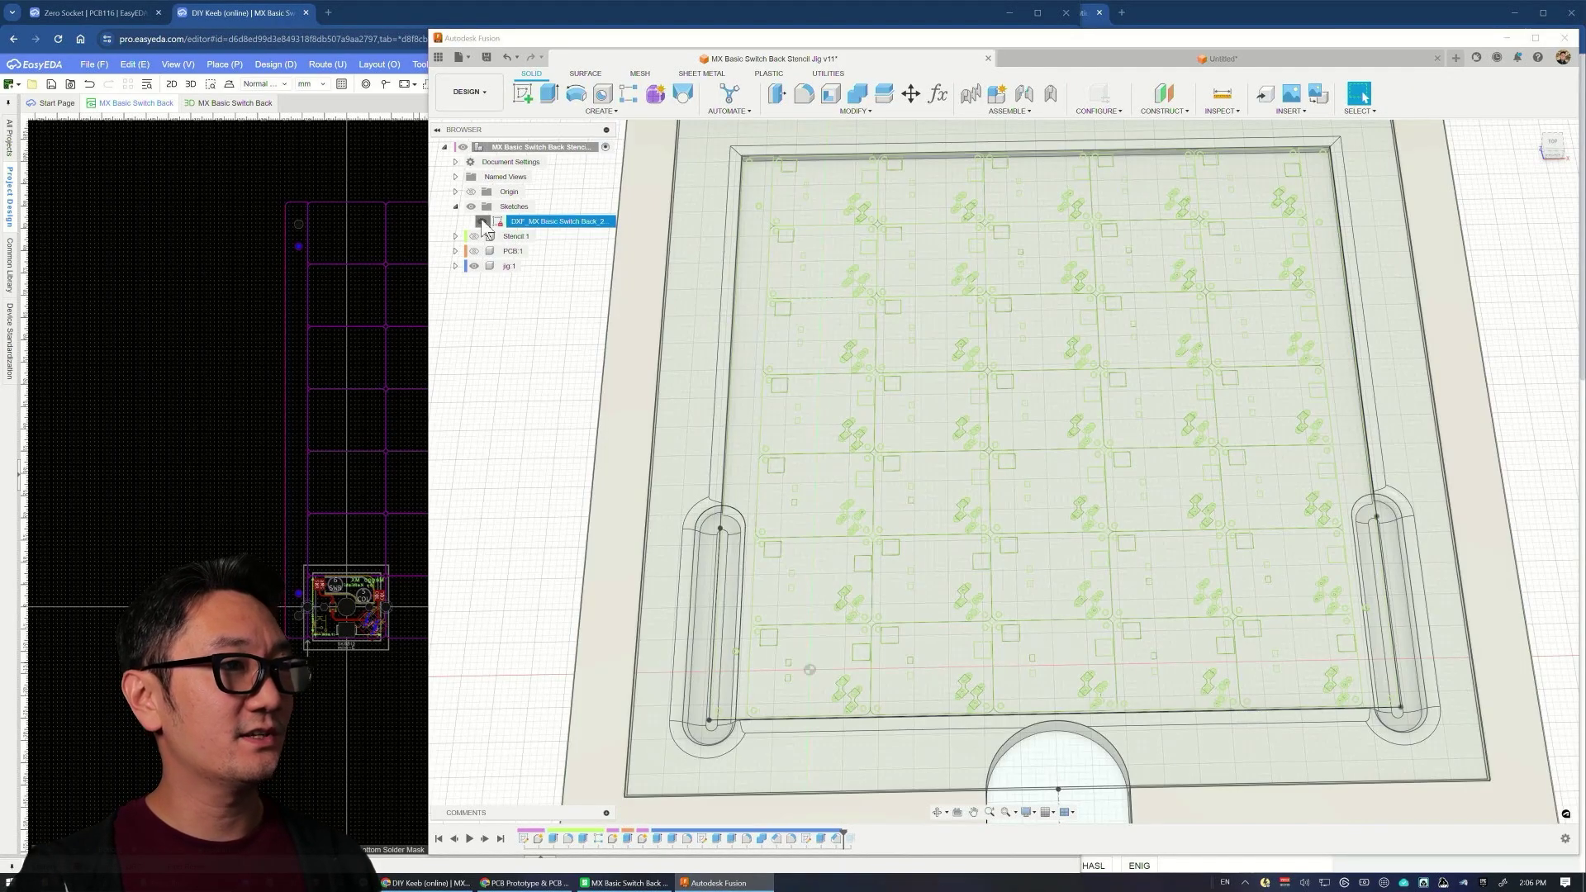
pyautogui.click(482, 221)
# Step: Examine the jig body's panel pocket, side slots, half-round front cutout and long rear groove
pyautogui.scroll(-3, 559, 453)
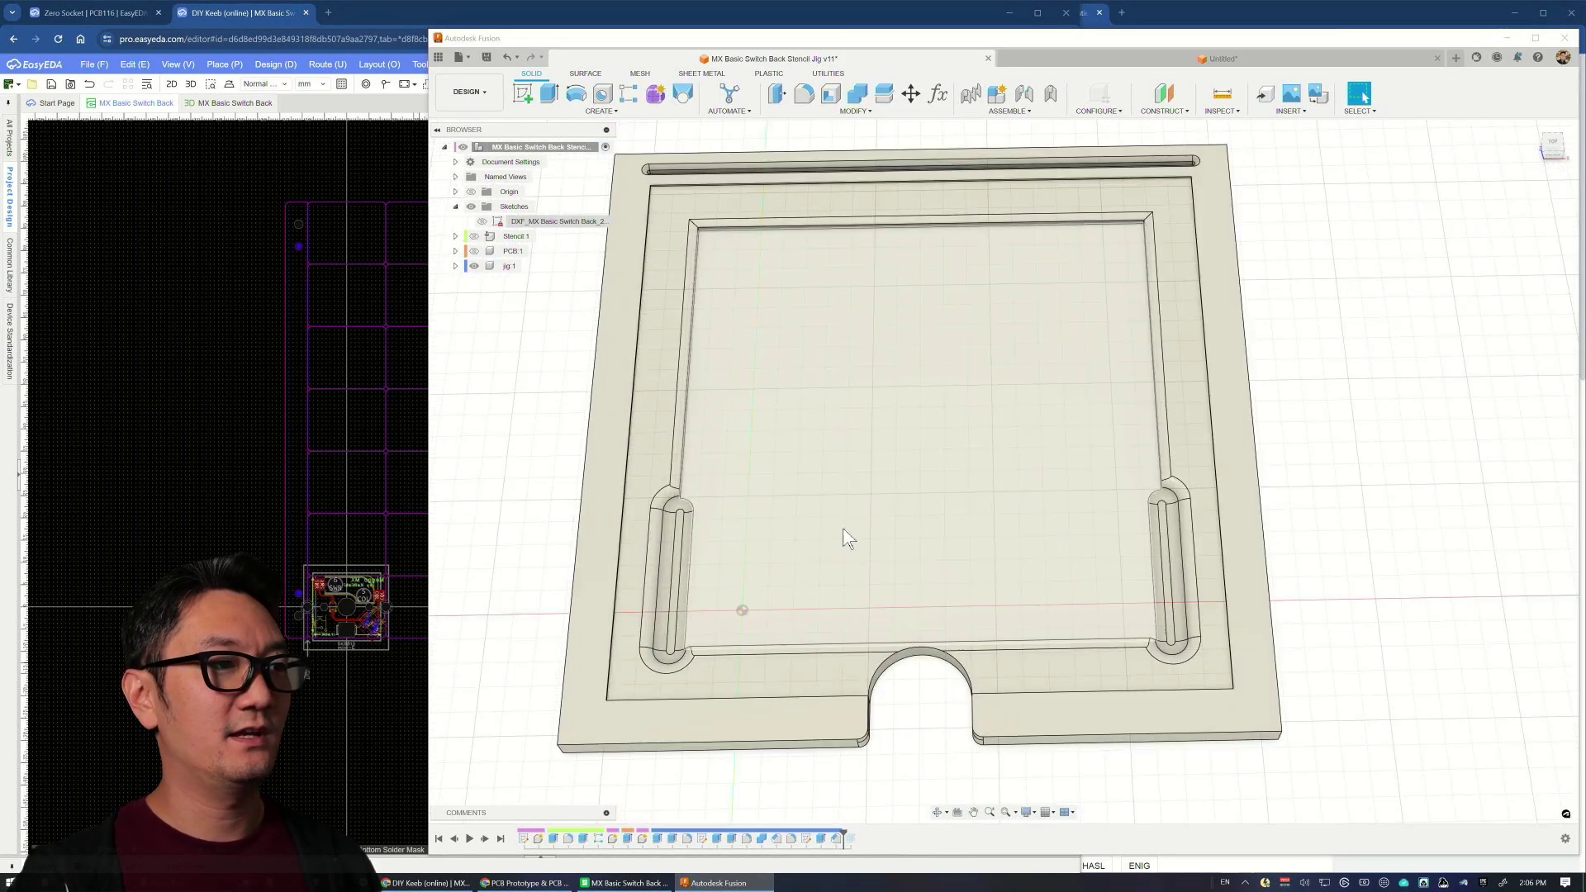
pyautogui.moveTo(869, 544); pyautogui.dragTo(874, 462, button='middle')
pyautogui.moveTo(1034, 508); pyautogui.dragTo(1042, 552, button='middle')
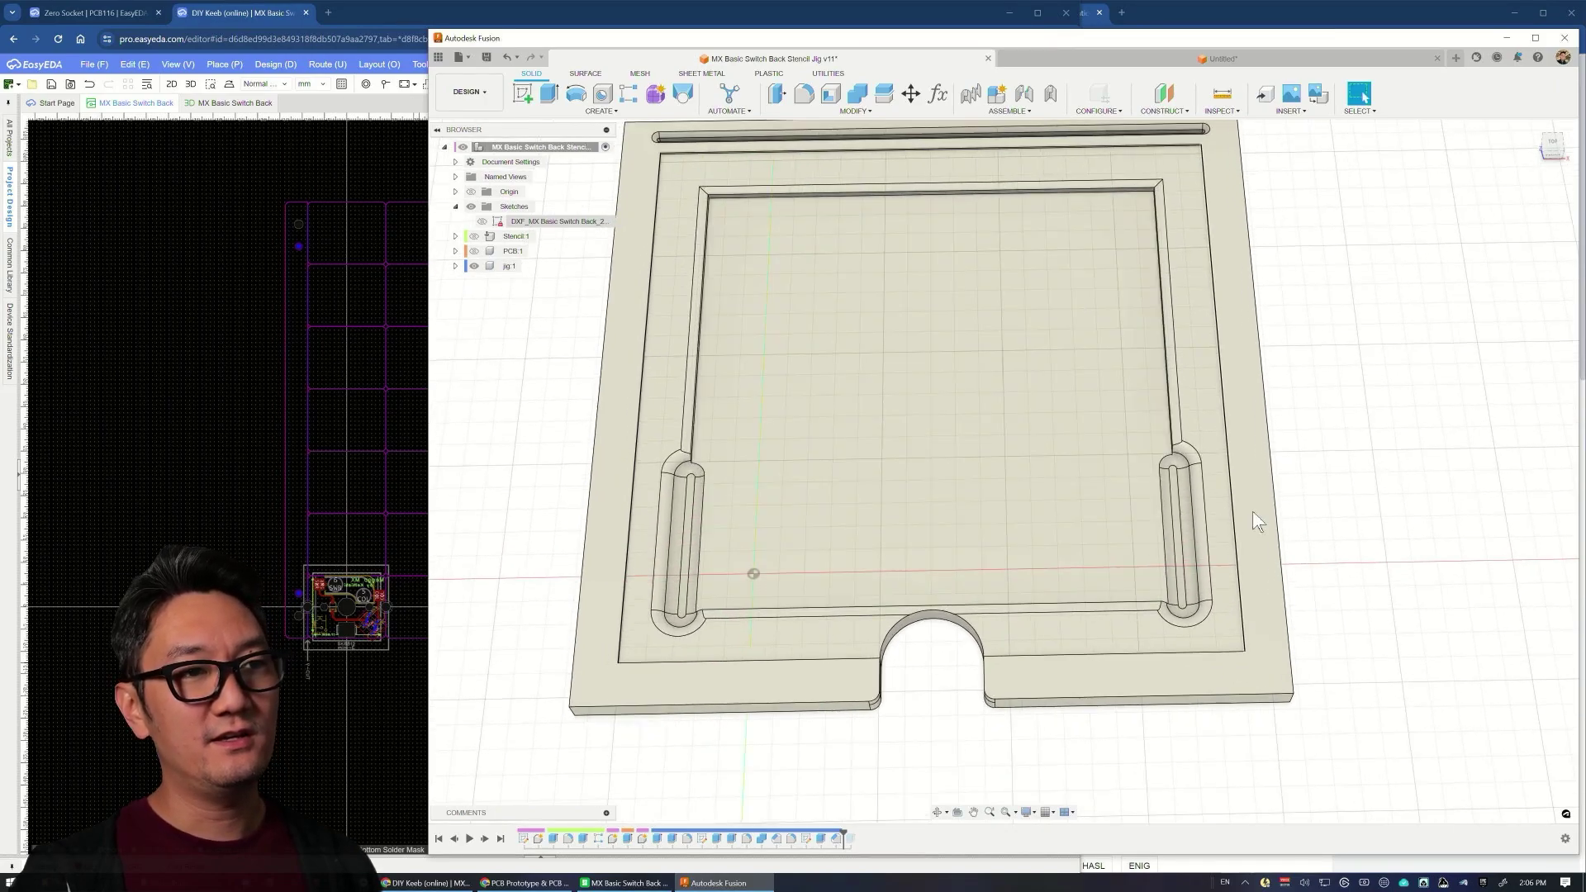
pyautogui.keyDown('shift'); pyautogui.moveTo(1338, 609); pyautogui.dragTo(1343, 511, button='middle'); pyautogui.keyUp('shift')
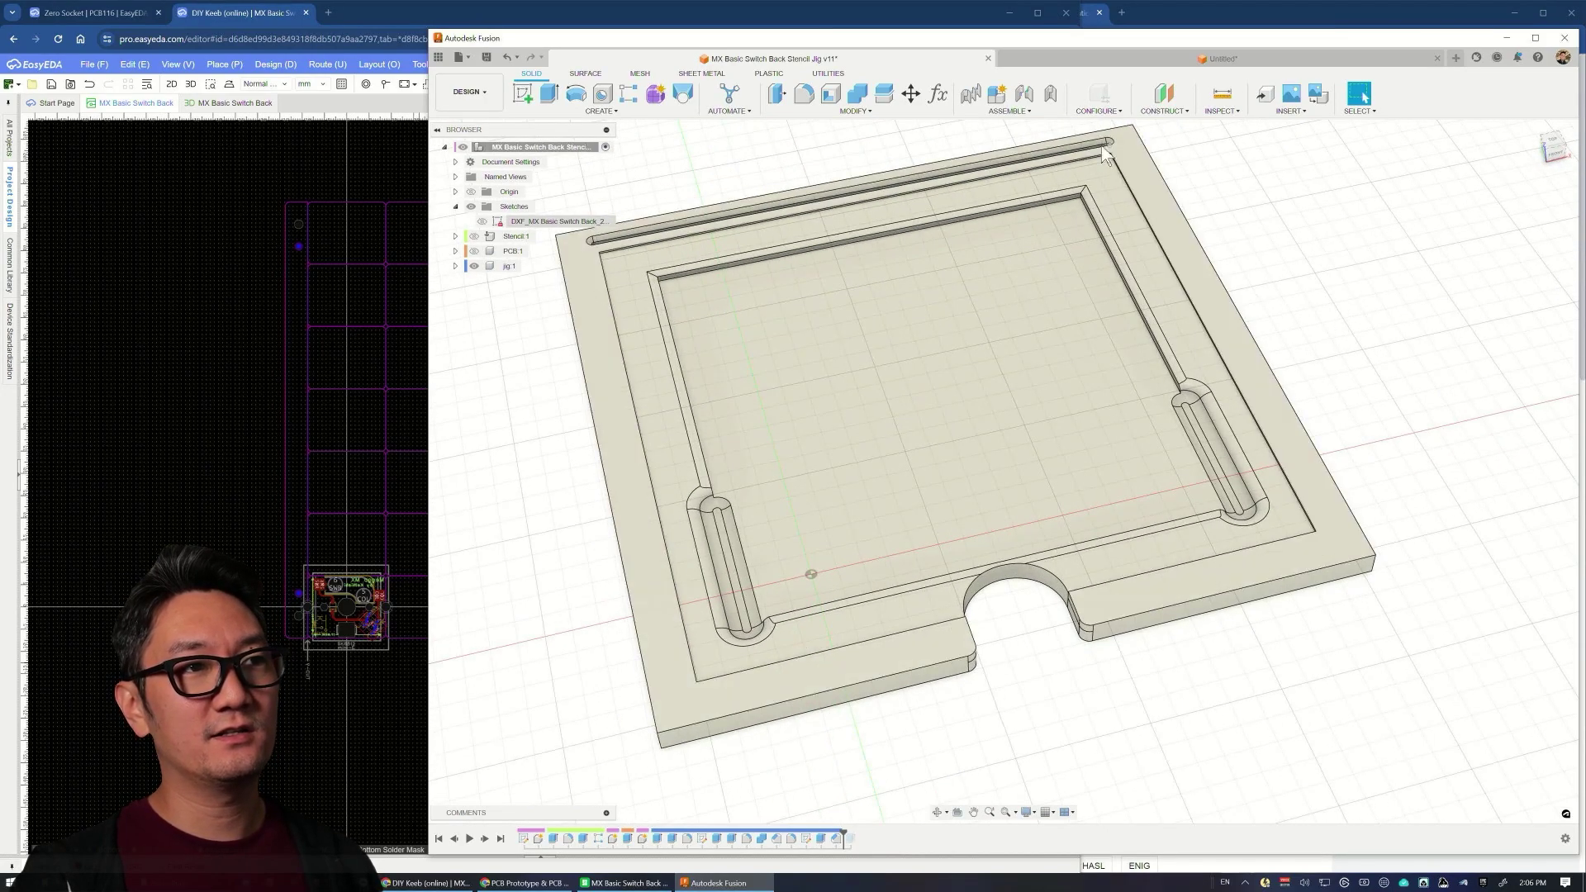
pyautogui.scroll(5, 1306, 567)
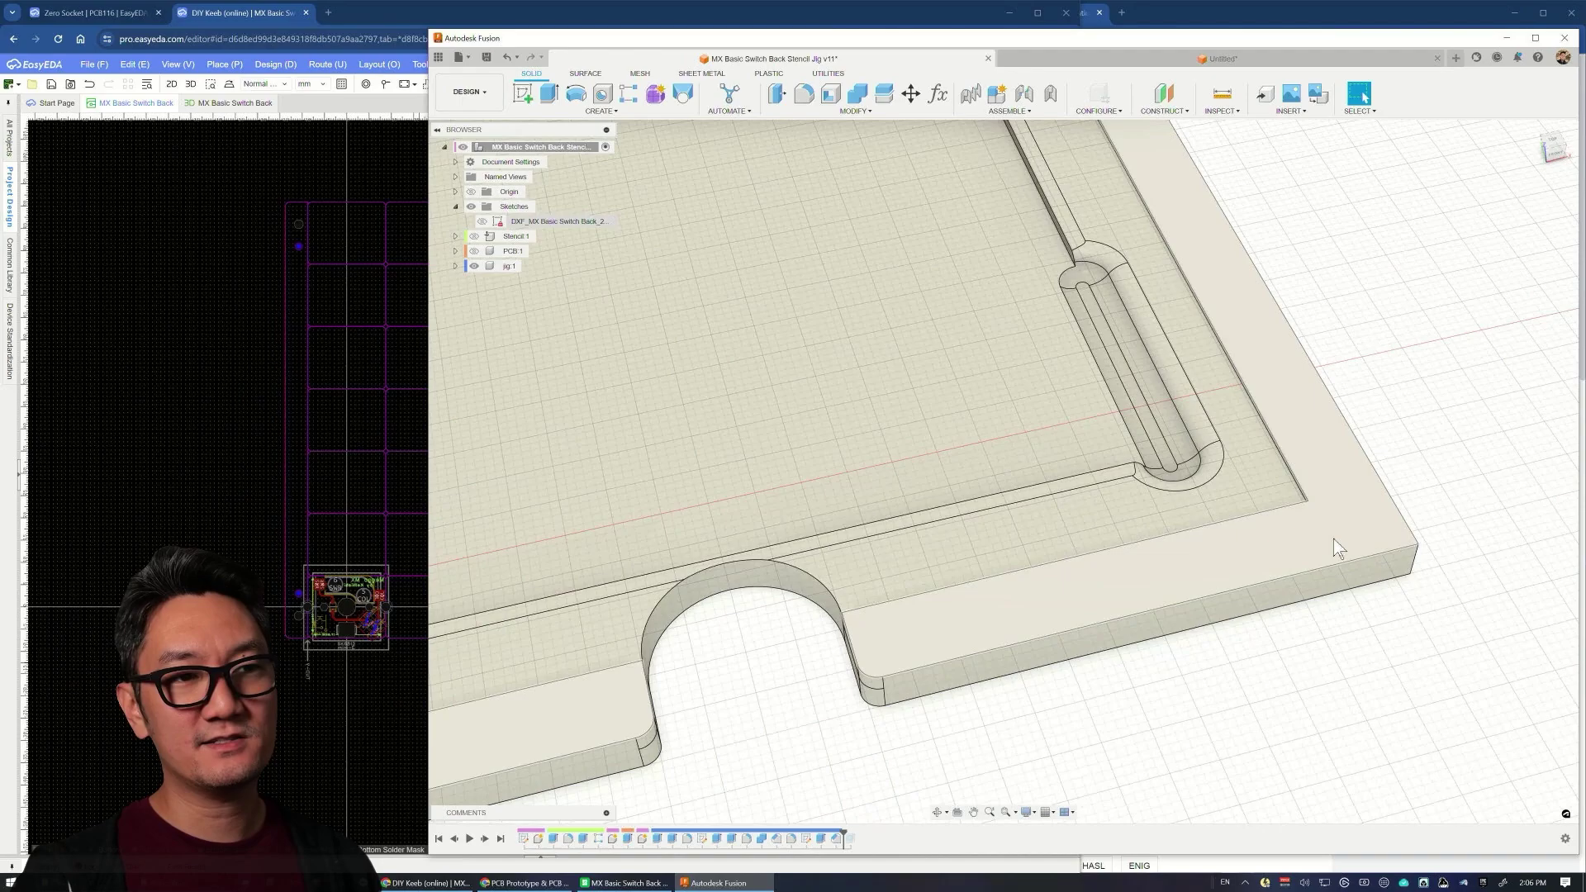
pyautogui.keyDown('shift'); pyautogui.moveTo(1197, 538); pyautogui.dragTo(1136, 570, button='middle'); pyautogui.keyUp('shift')
# Step: Measure the vertical edge at the inner corner of the jig's shallow stencil recess and inspect the ledges around the pocket
pyautogui.scroll(4, 1103, 553)
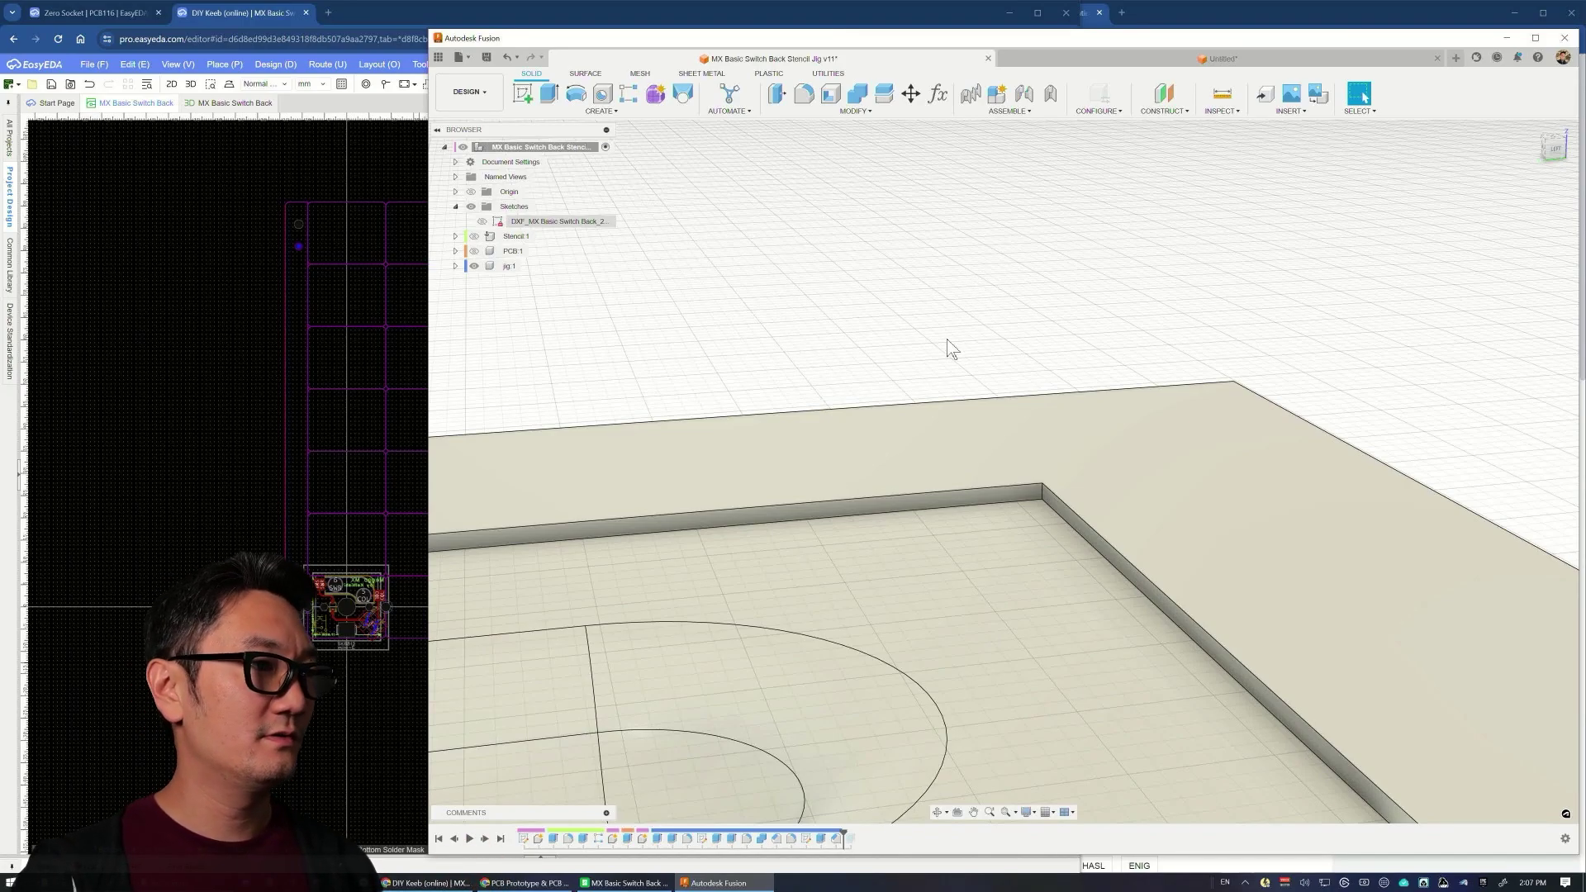
pyautogui.click(1041, 489)
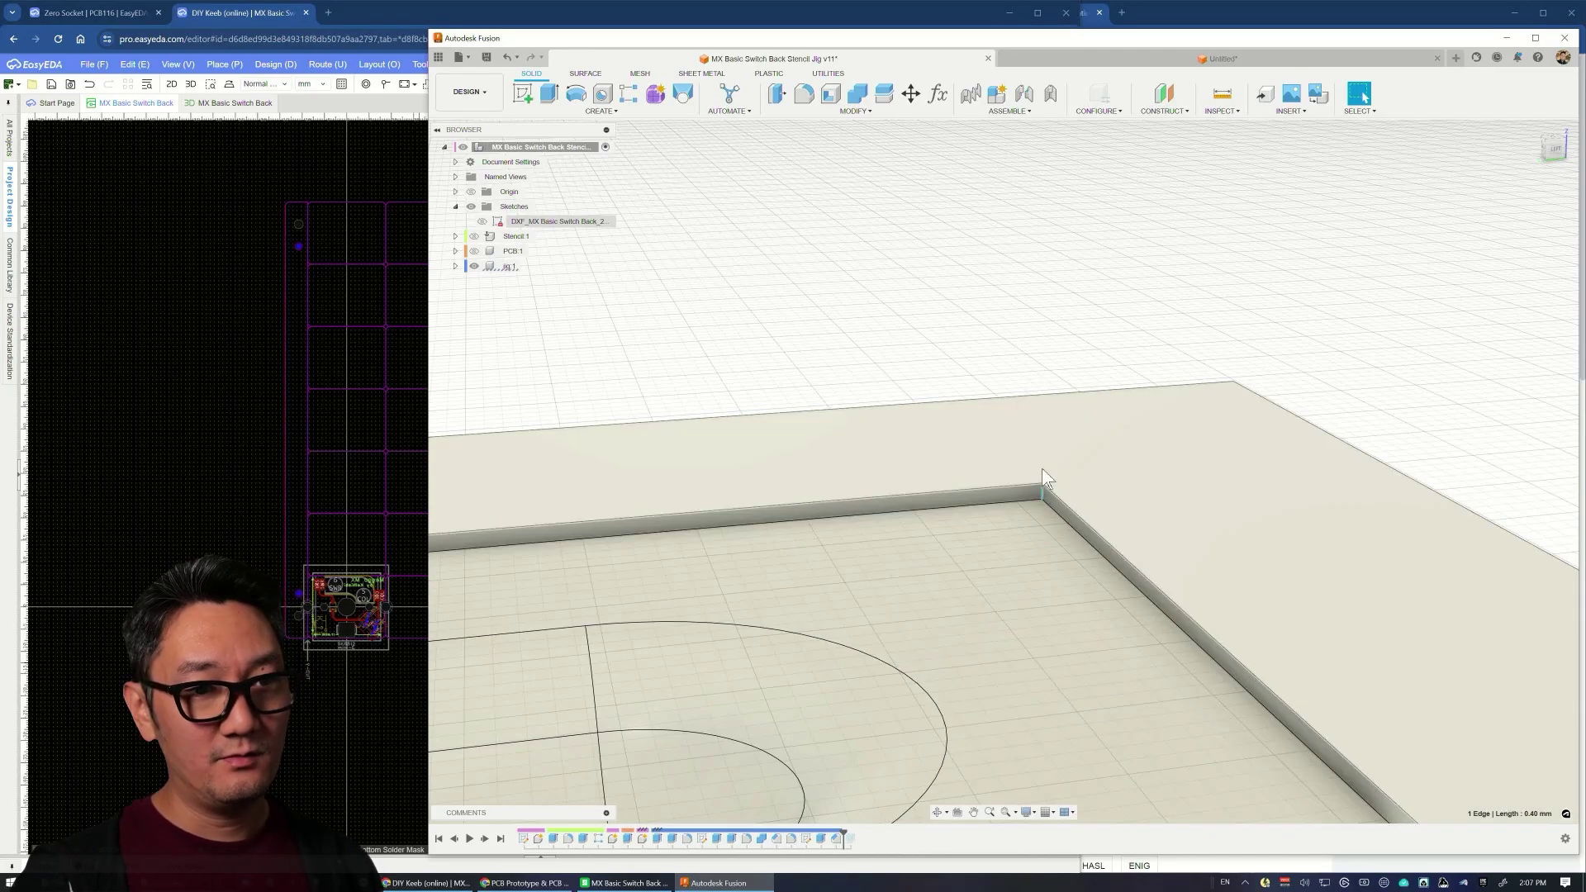
pyautogui.scroll(5, 1042, 506)
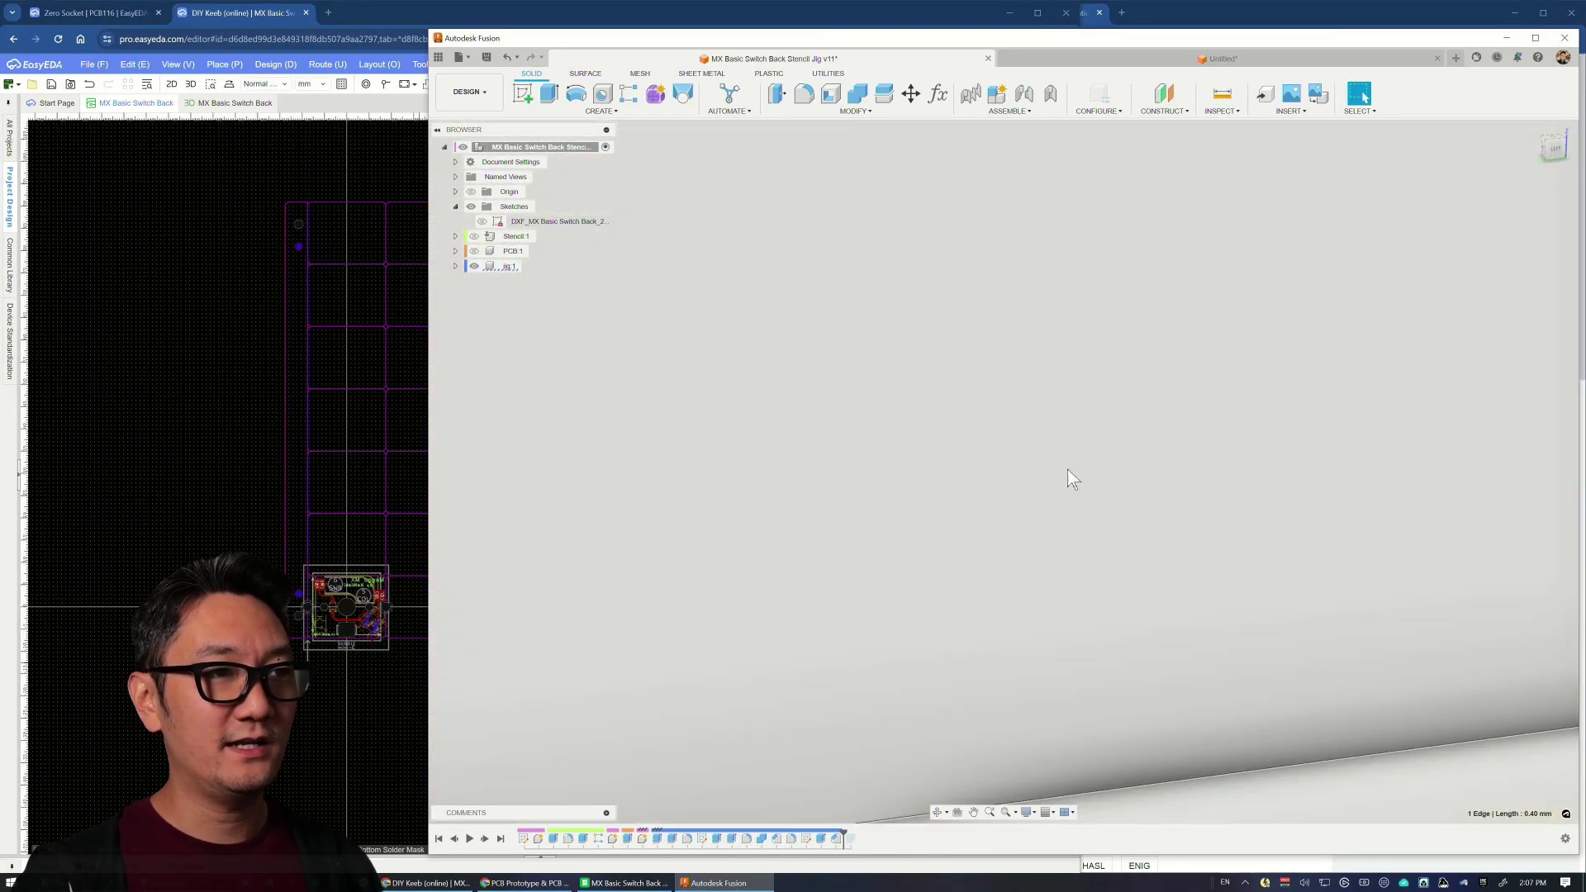
pyautogui.scroll(-3, 1082, 446)
pyautogui.keyDown('shift'); pyautogui.moveTo(1132, 344); pyautogui.dragTo(1177, 299, button='middle'); pyautogui.keyUp('shift')
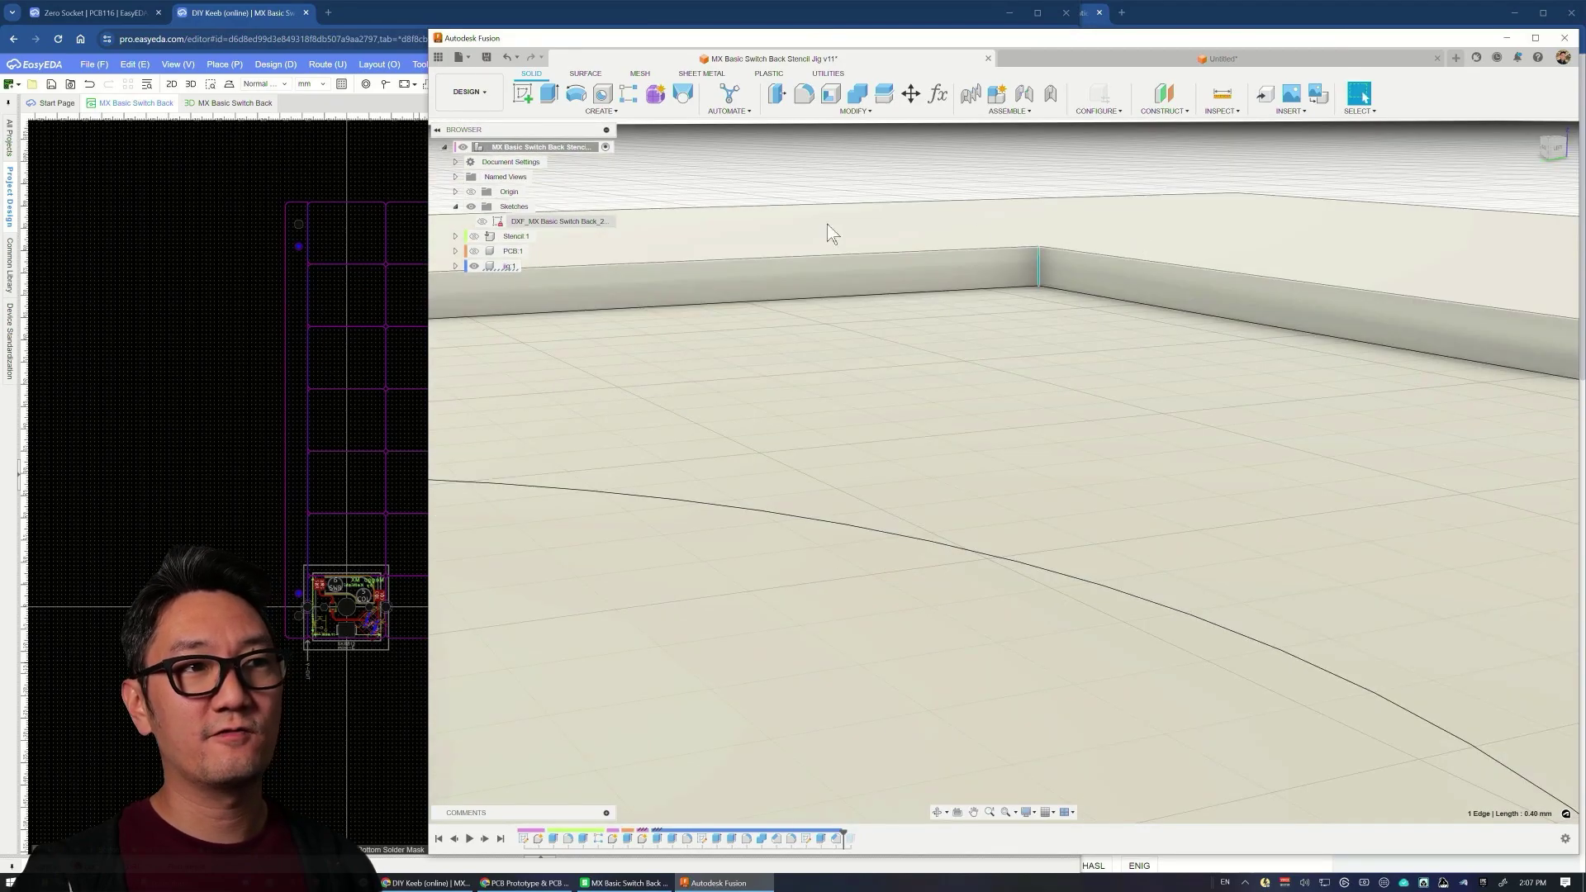
pyautogui.keyDown('shift'); pyautogui.moveTo(1140, 604); pyautogui.dragTo(1119, 683, button='middle'); pyautogui.keyUp('shift')
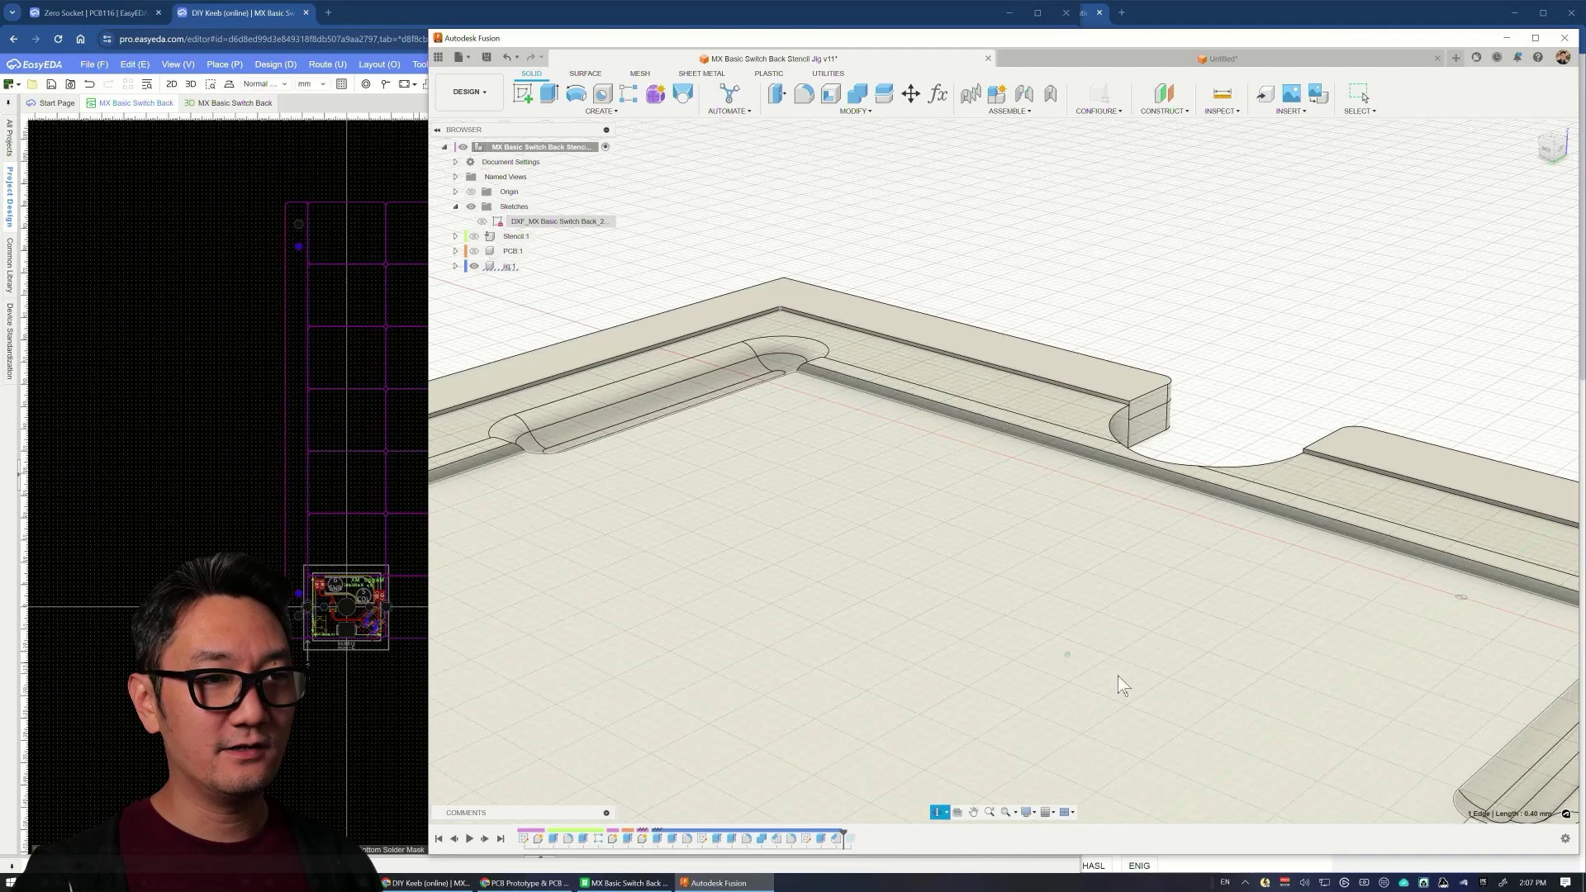
pyautogui.keyDown('shift'); pyautogui.moveTo(1330, 598); pyautogui.dragTo(1427, 612, button='middle'); pyautogui.keyUp('shift')
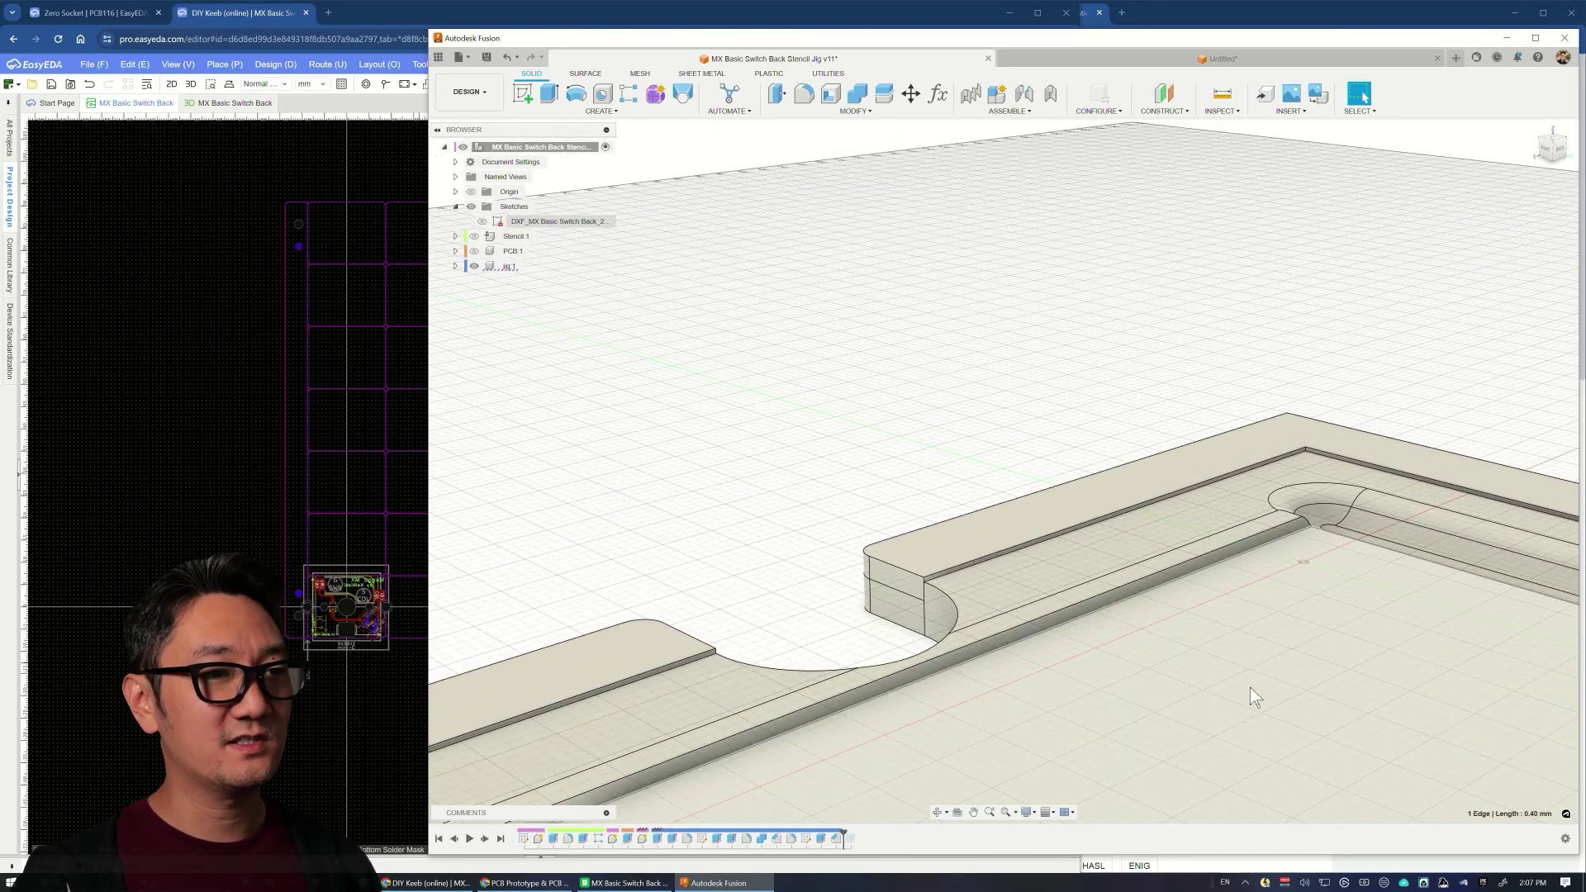
pyautogui.scroll(-2, 1250, 693)
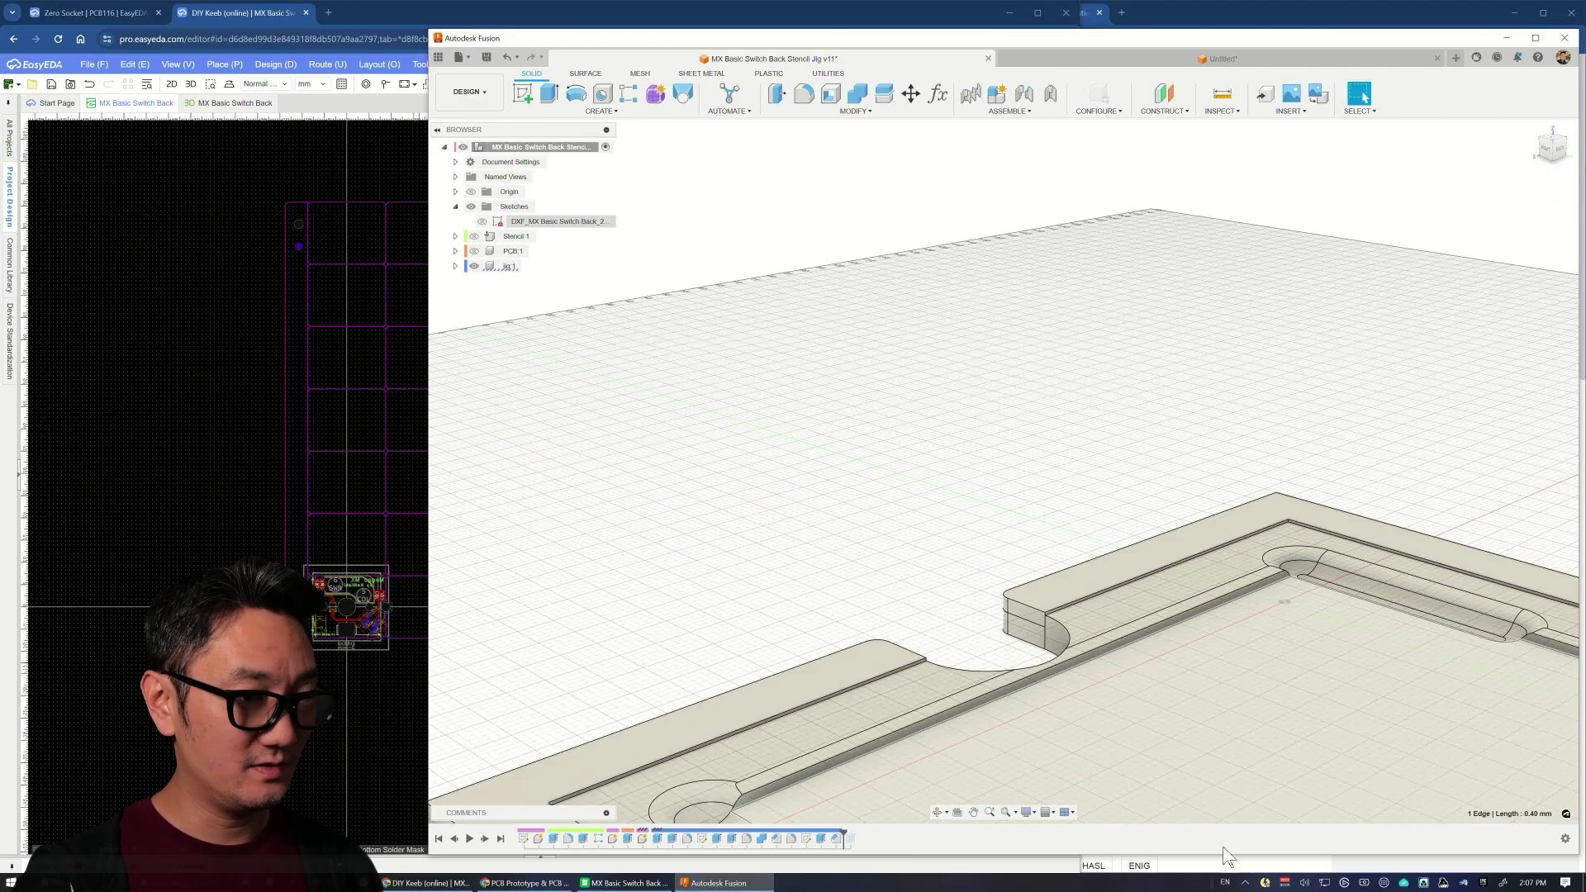
# Step: Switch to the JLCPCB order page in the browser and check the selected PCB thickness
pyautogui.moveTo(1340, 46); pyautogui.dragTo(1213, 48)
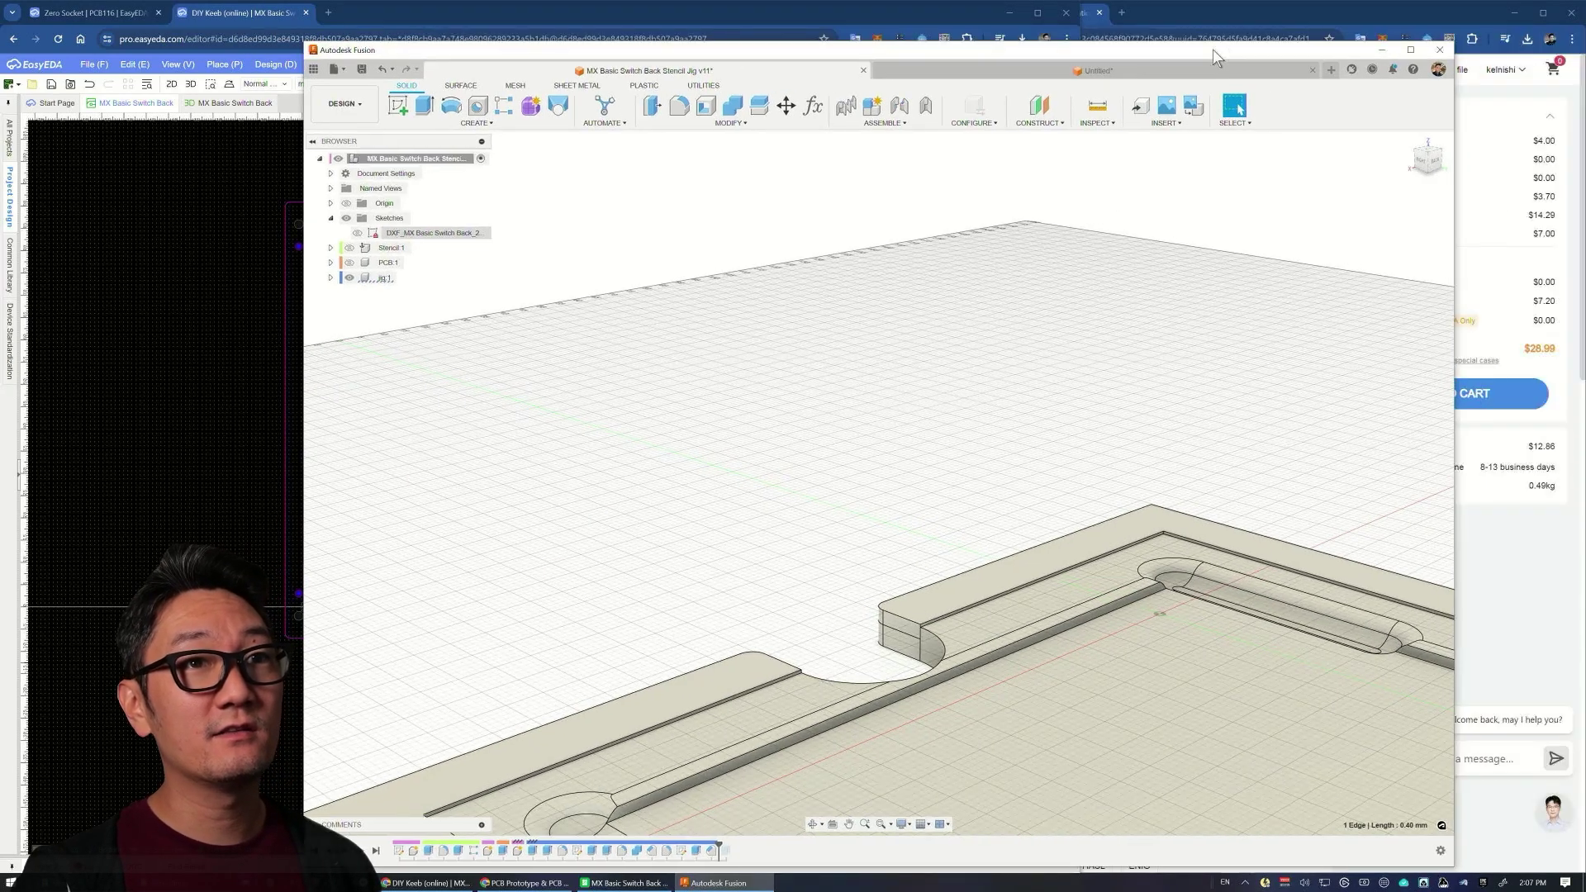
pyautogui.click(1476, 409)
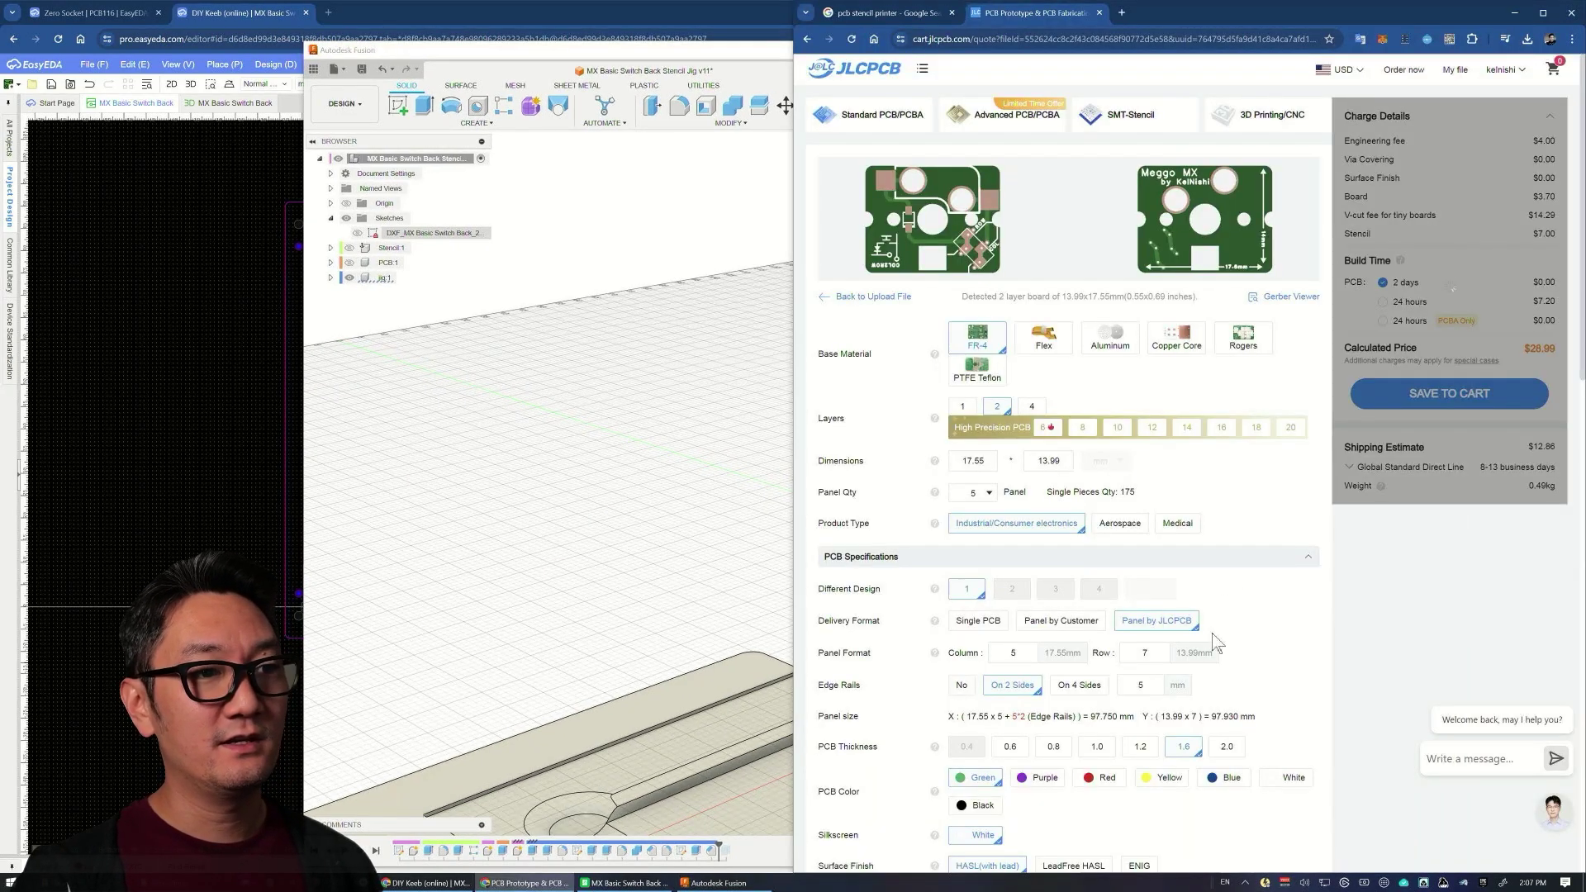
pyautogui.scroll(-2, 1216, 642)
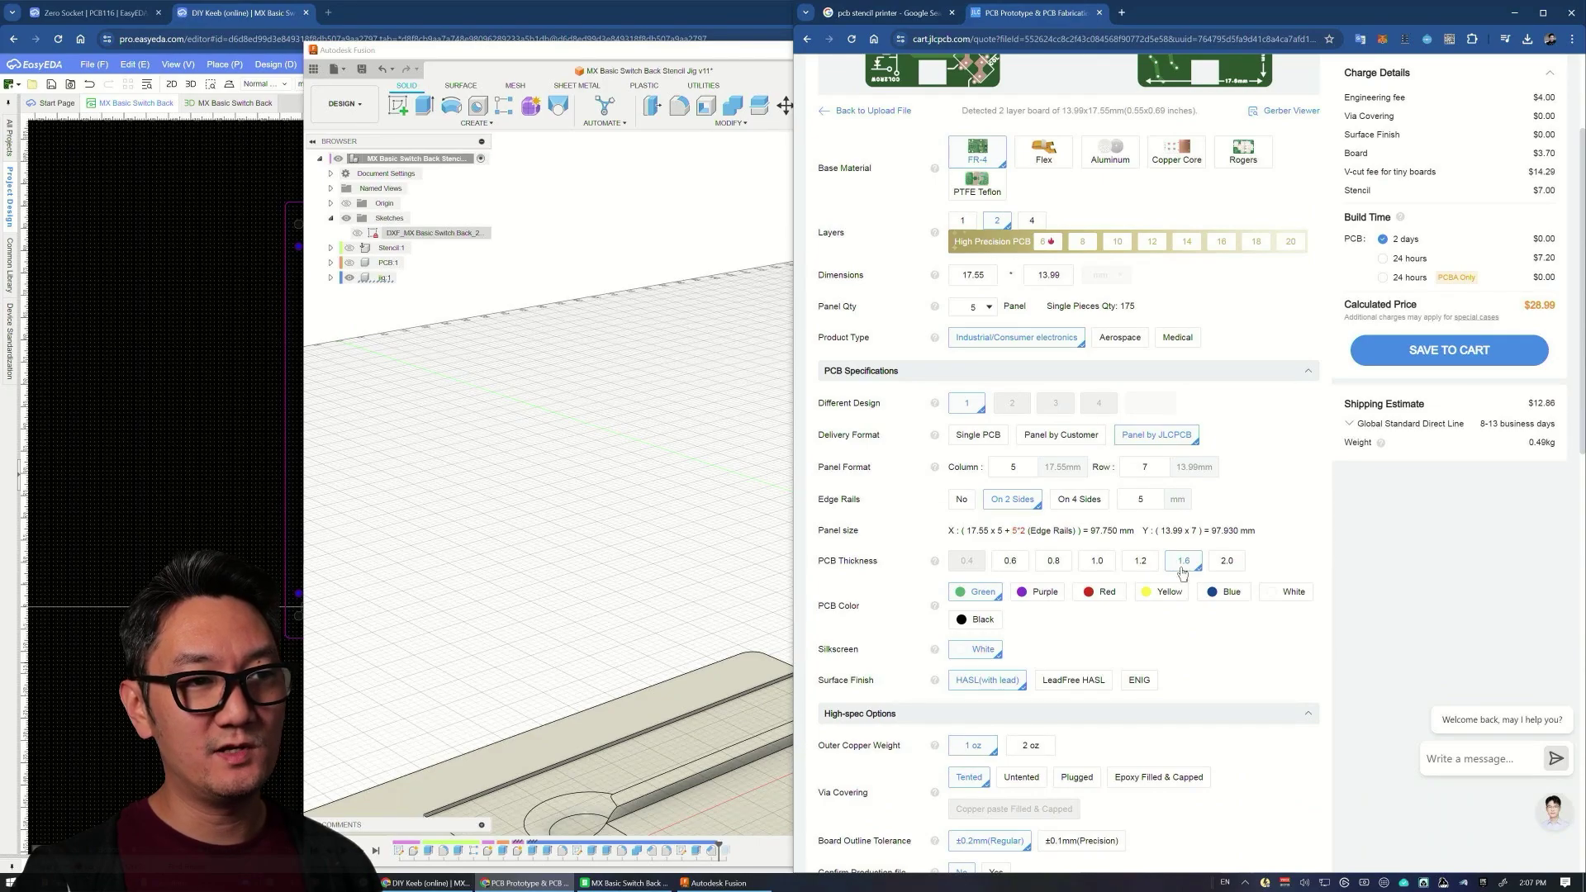
# Step: Switch back to Fusion and inspect the jig's panel pocket and half-round front cutout from several angles
pyautogui.click(648, 556)
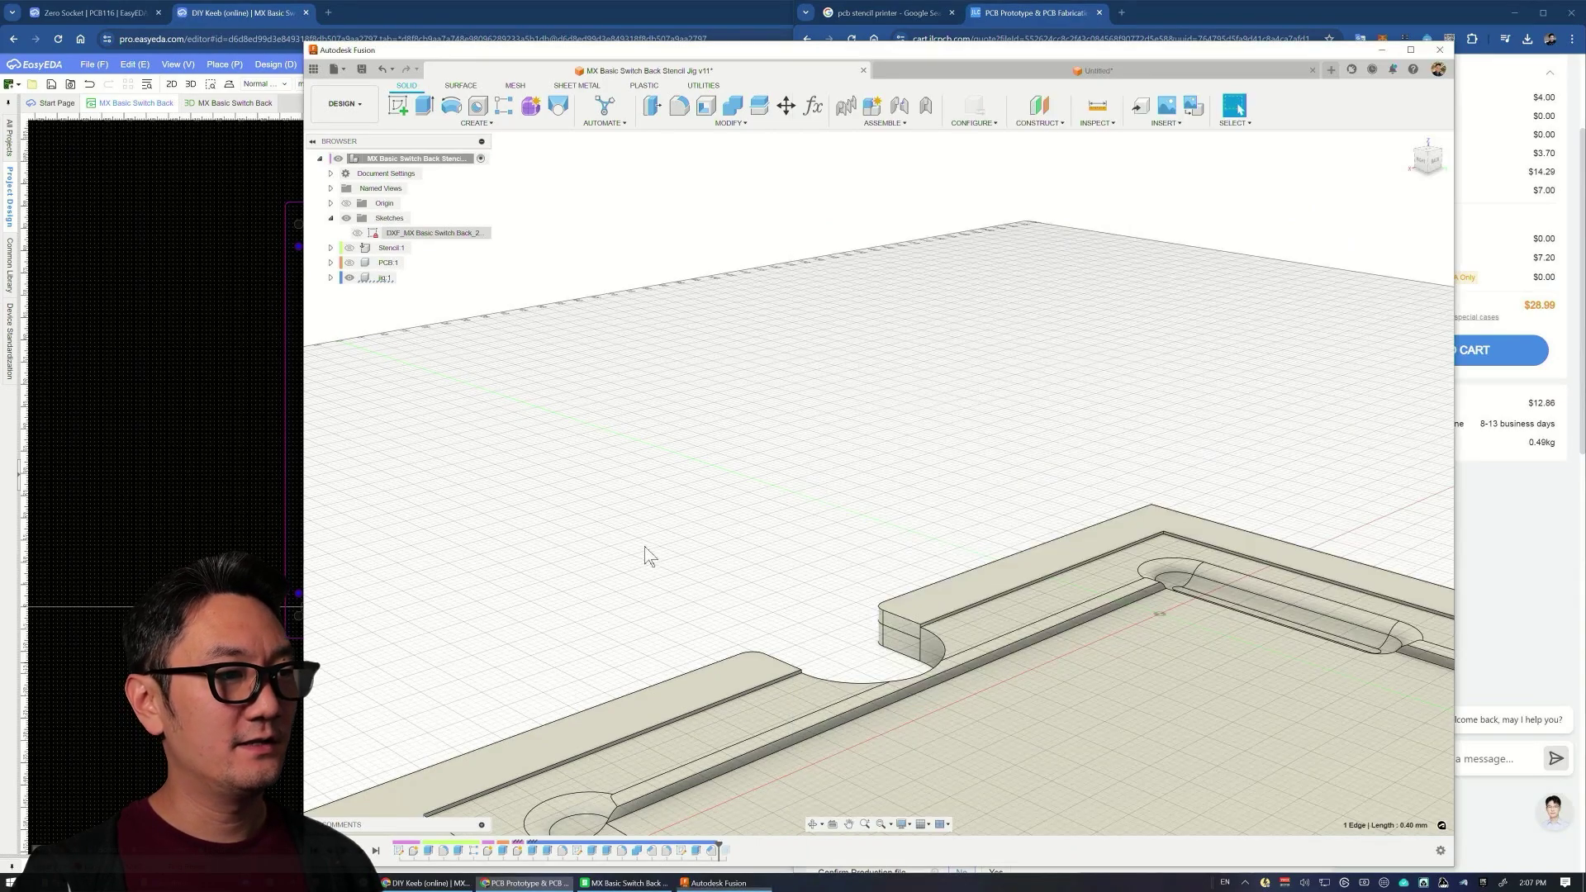
pyautogui.moveTo(958, 675); pyautogui.dragTo(884, 498, button='middle')
pyautogui.scroll(-5, 1152, 632)
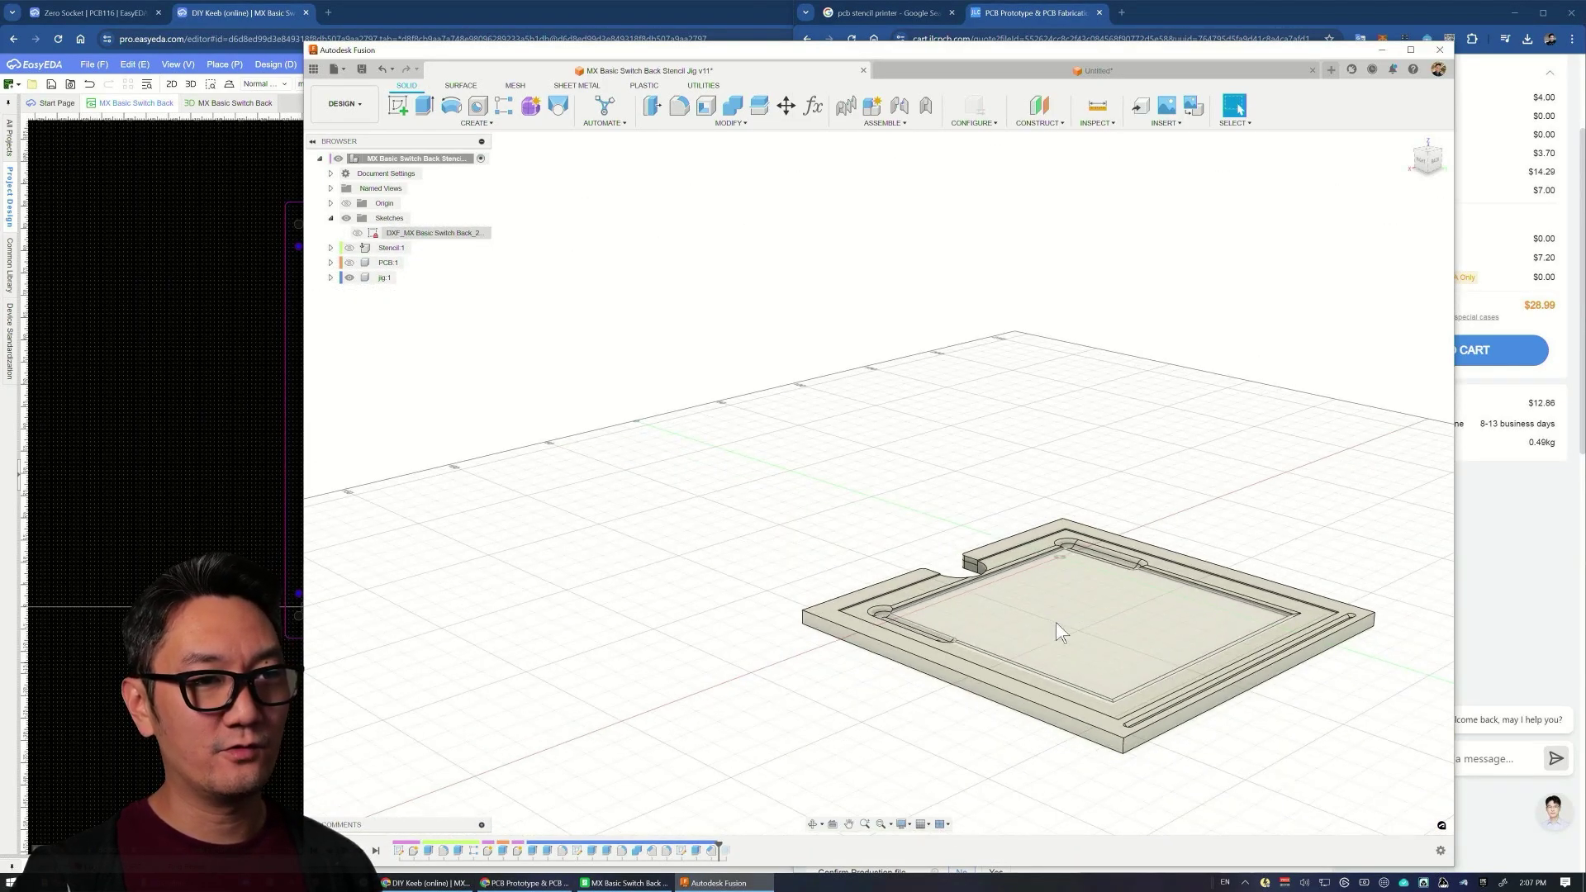
pyautogui.keyDown('shift'); pyautogui.moveTo(1056, 630); pyautogui.dragTo(1140, 661, button='middle'); pyautogui.keyUp('shift')
pyautogui.scroll(7, 956, 635)
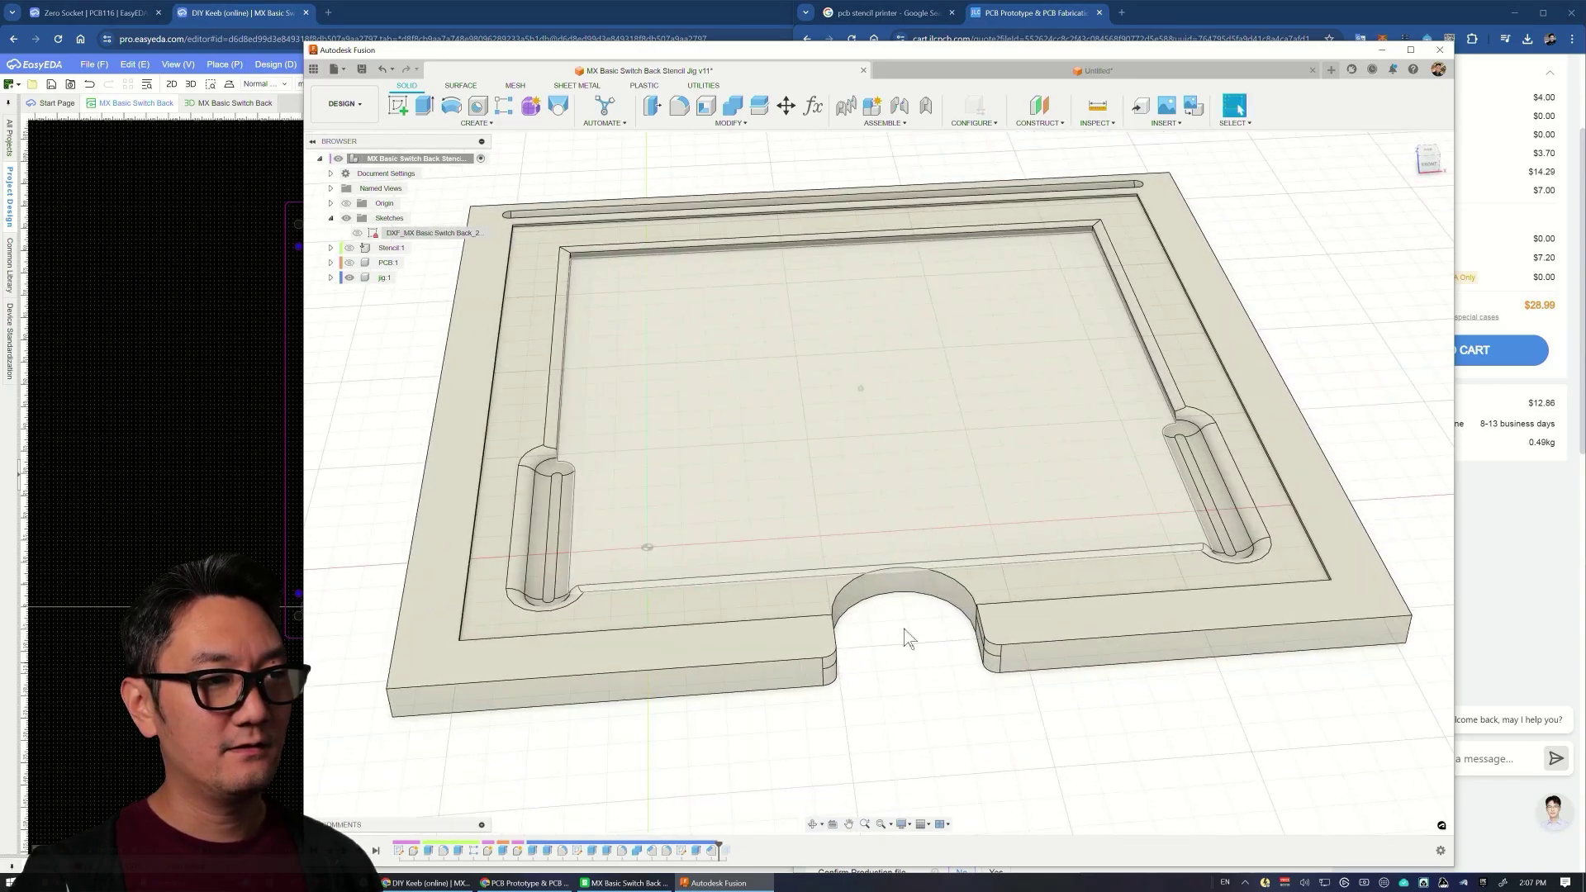
pyautogui.scroll(-5, 956, 645)
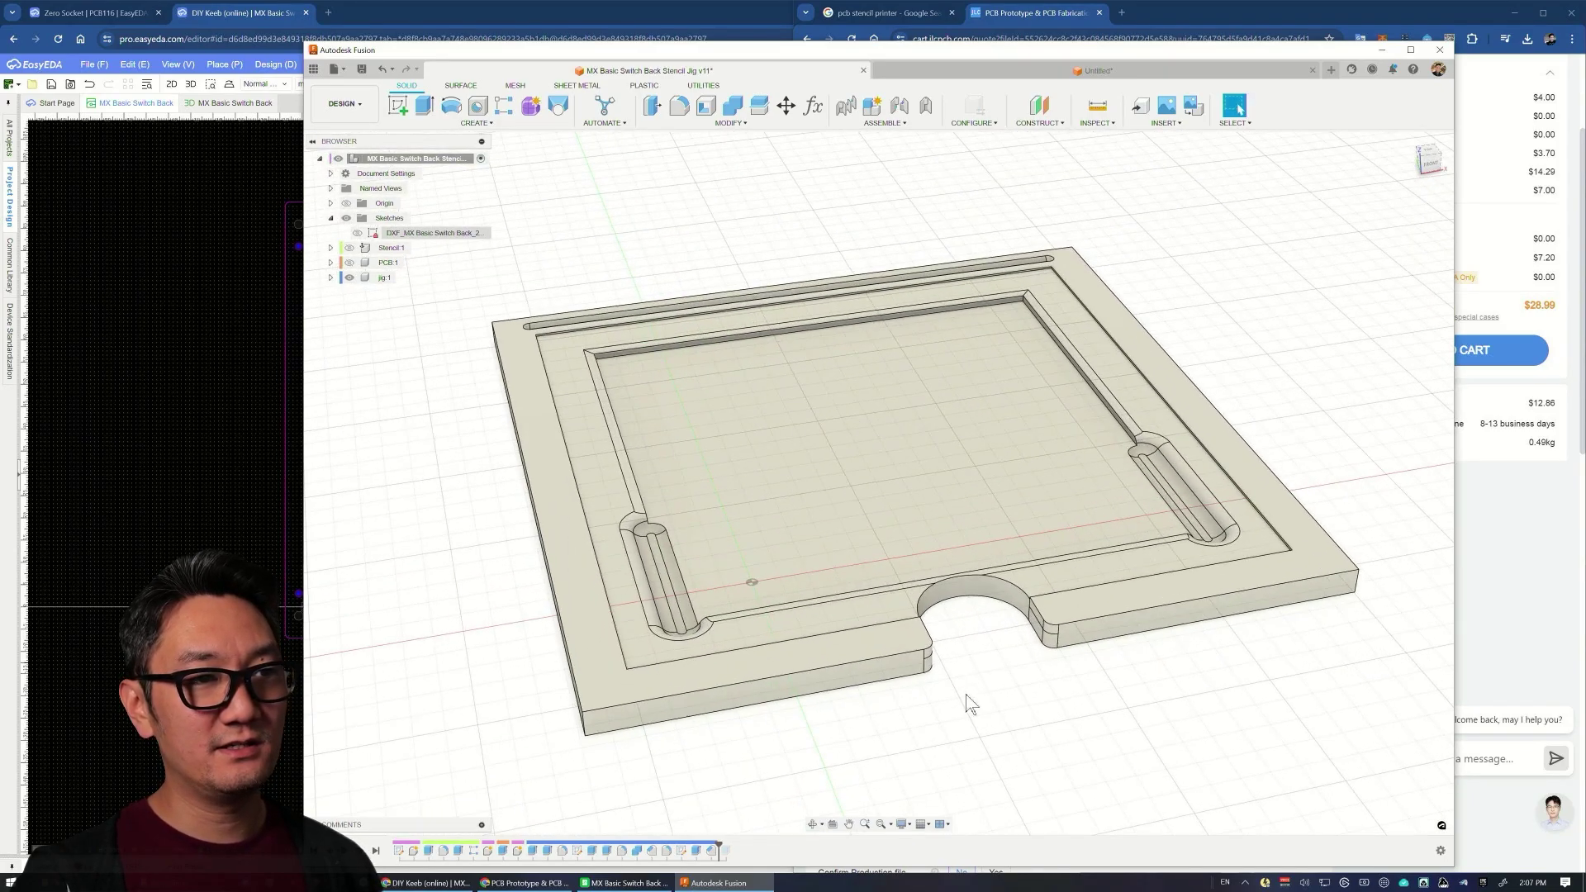
pyautogui.scroll(4, 966, 702)
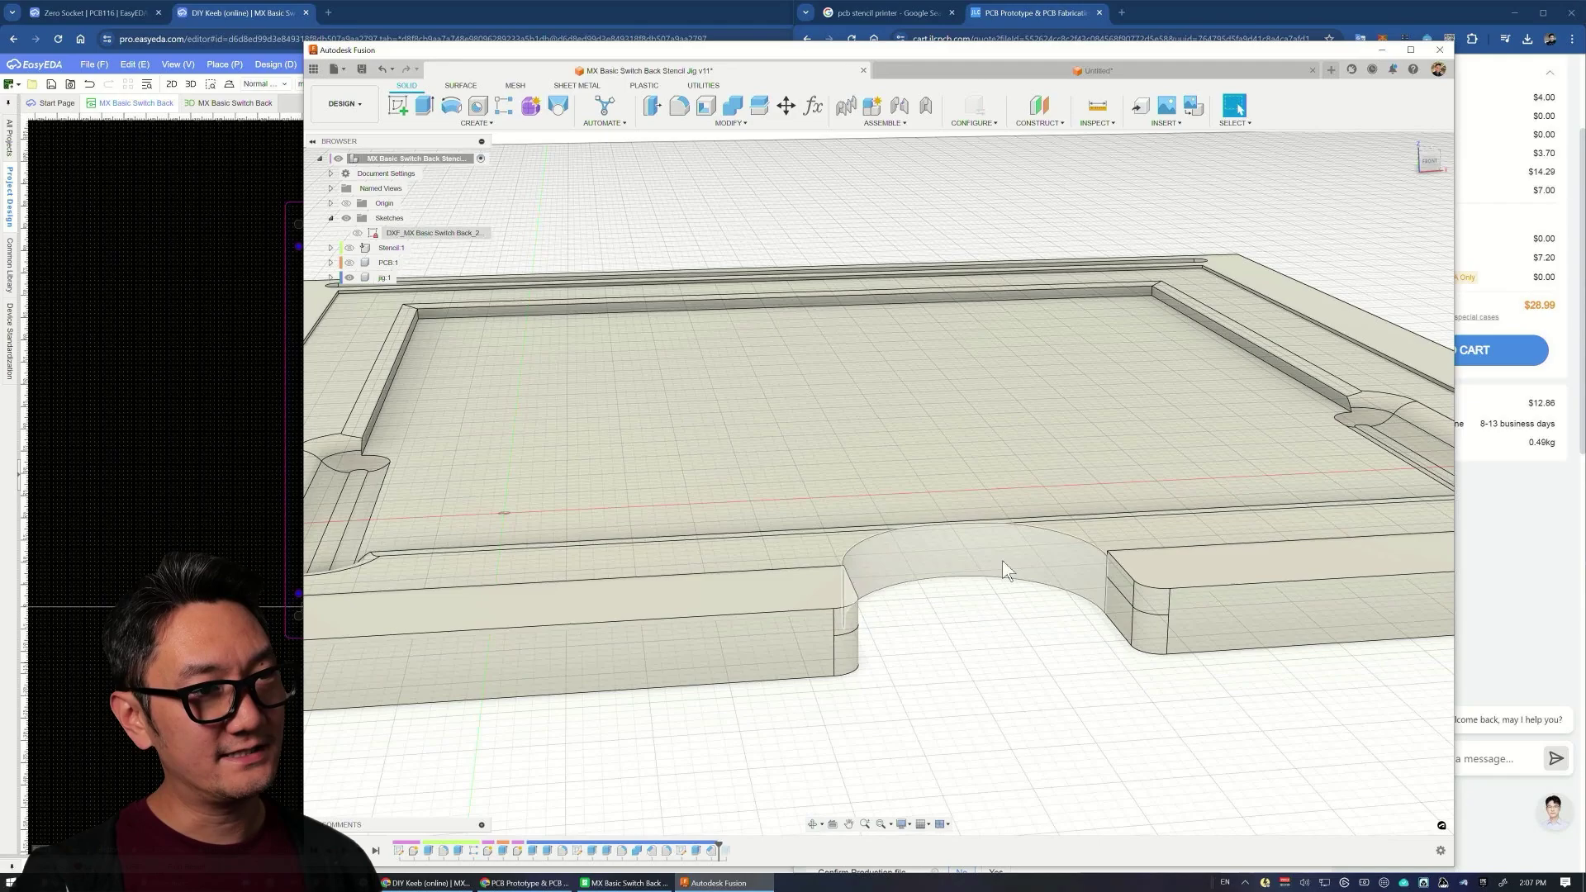
pyautogui.scroll(-6, 1002, 561)
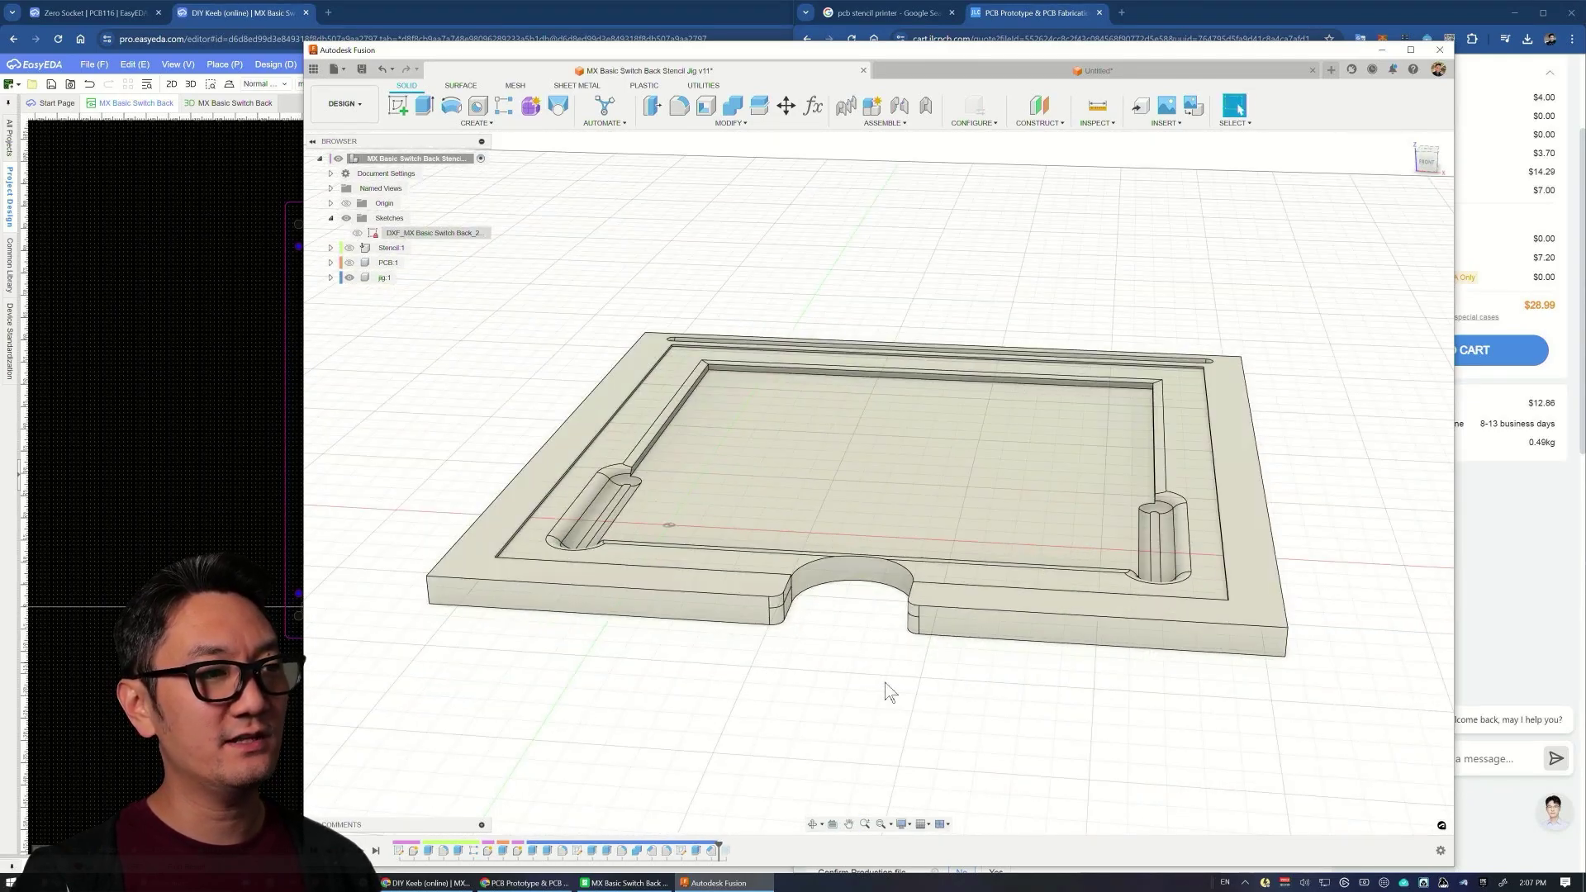
# Step: Measure the lower vertical edge at the corner of the jig's half-round front cutout
pyautogui.scroll(5, 917, 627)
pyautogui.click(984, 532)
pyautogui.keyDown('shift'); pyautogui.moveTo(868, 656); pyautogui.dragTo(929, 754, button='middle'); pyautogui.keyUp('shift')
pyautogui.scroll(-2, 886, 541)
pyautogui.scroll(-4, 774, 608)
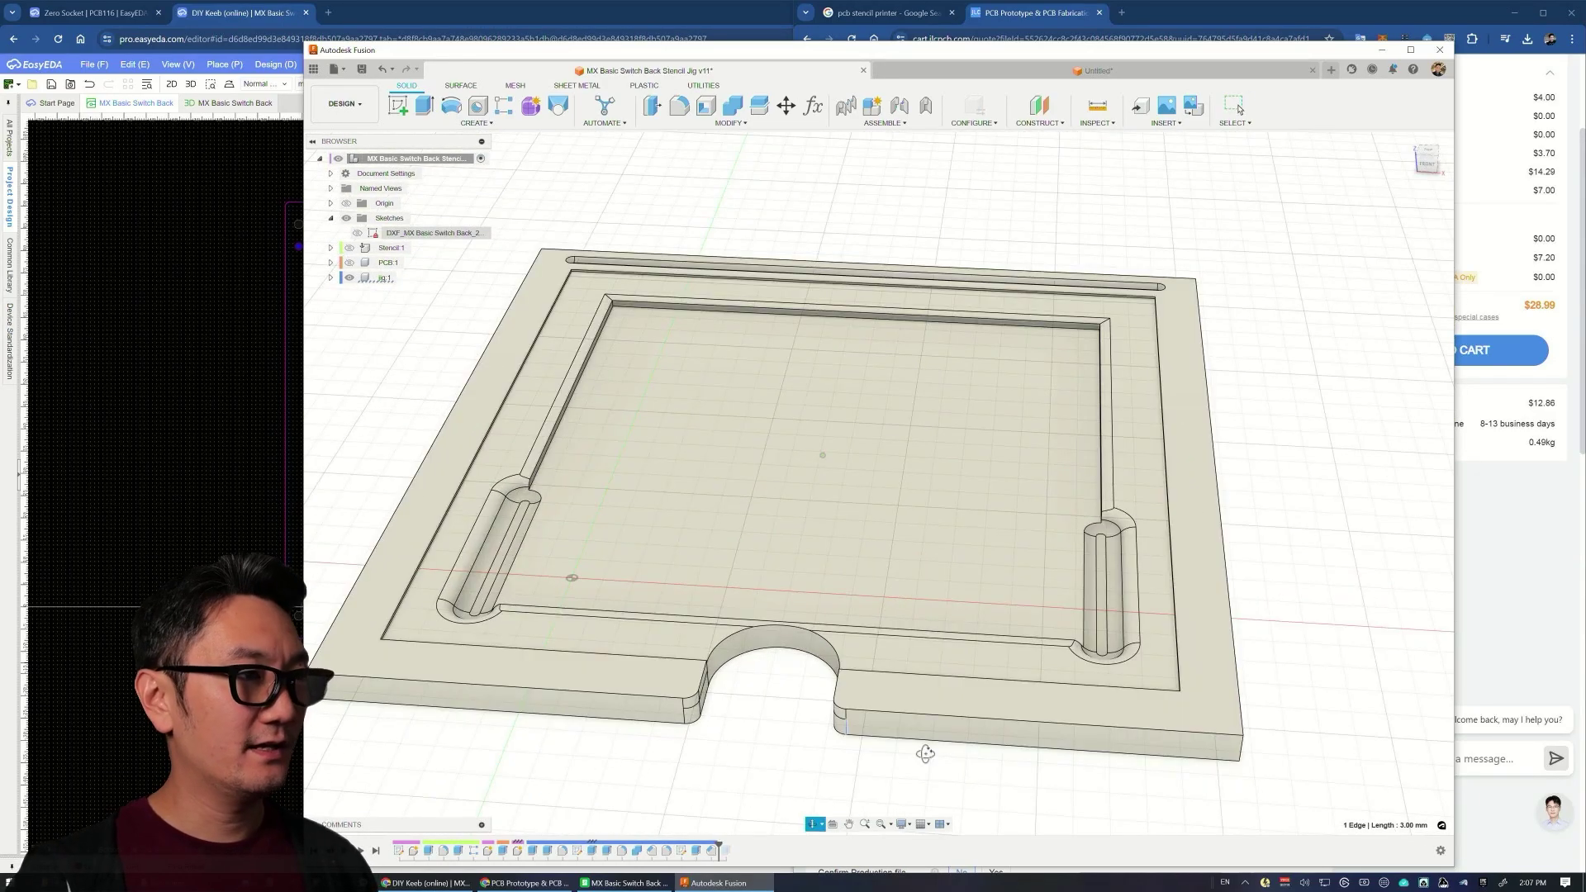
pyautogui.keyDown('shift'); pyautogui.moveTo(1056, 514); pyautogui.dragTo(1167, 495, button='middle'); pyautogui.keyUp('shift')
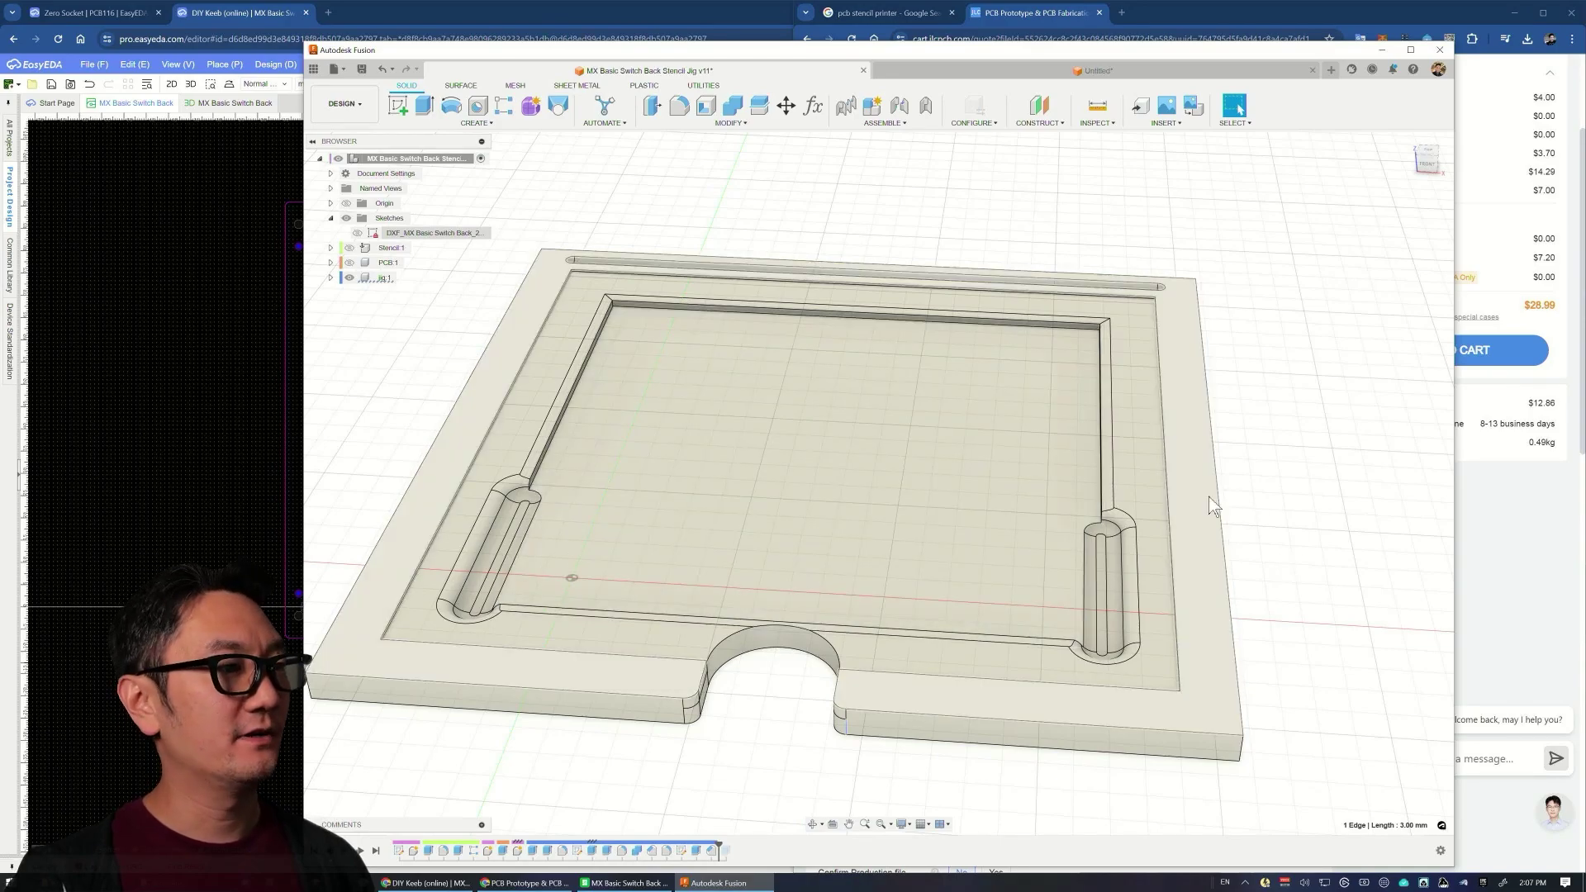
# Step: Inspect the jig's underside, side thickness and front edge, clearing the edge selection
pyautogui.moveTo(802, 738); pyautogui.dragTo(1089, 400, button='middle')
pyautogui.scroll(-1, 853, 666)
pyautogui.scroll(-1, 853, 667)
pyautogui.scroll(3, 981, 617)
pyautogui.keyDown('shift'); pyautogui.moveTo(981, 617); pyautogui.dragTo(1066, 598, button='middle'); pyautogui.keyUp('shift')
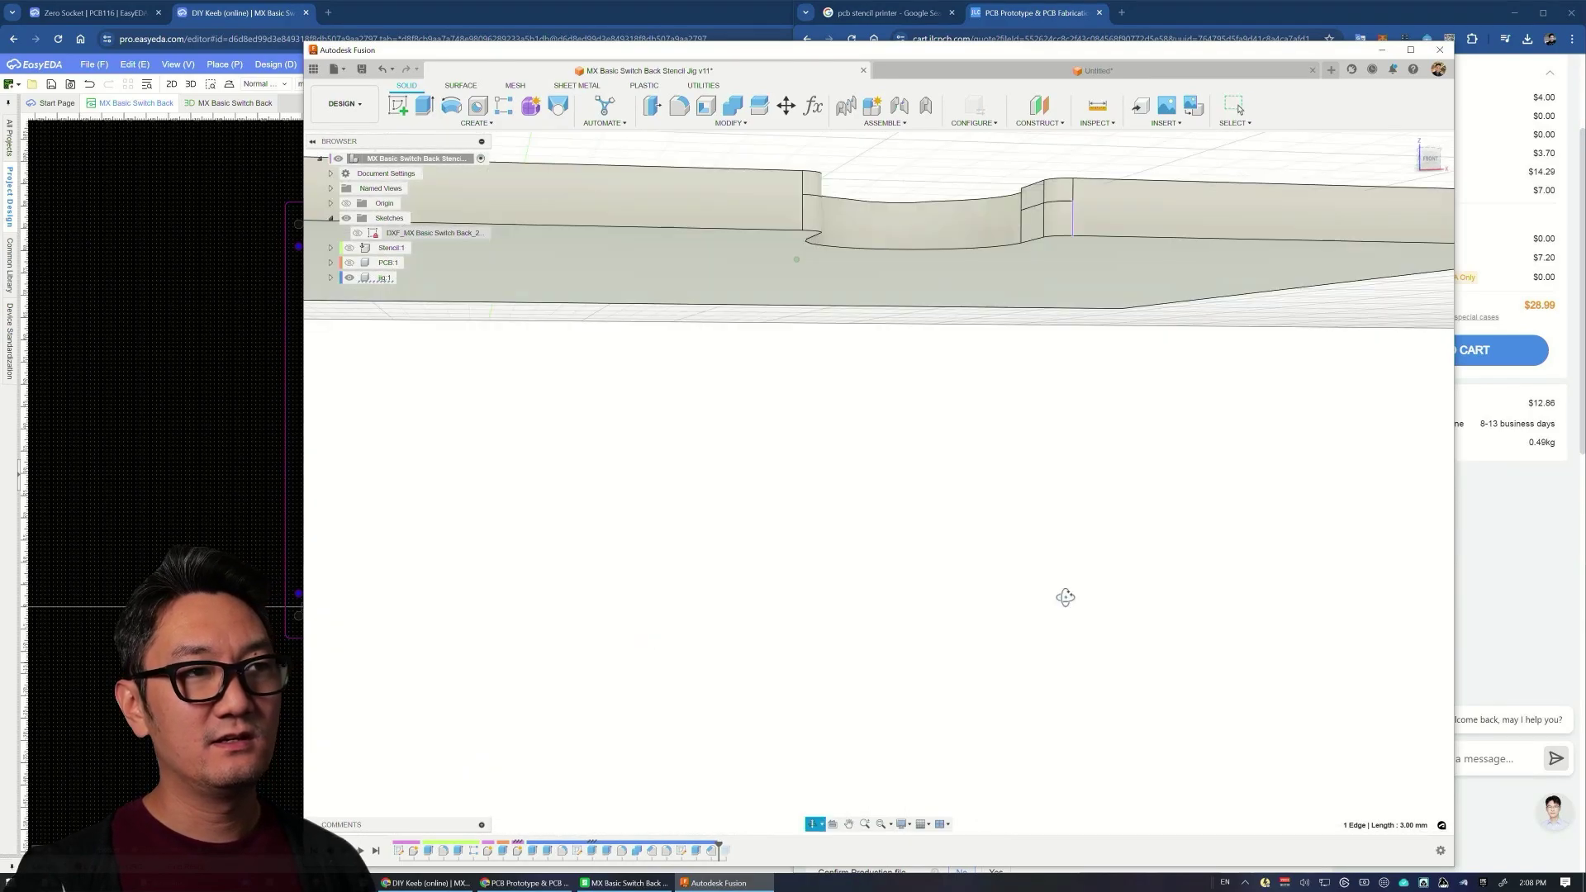
pyautogui.moveTo(1116, 513); pyautogui.dragTo(822, 679, button='middle')
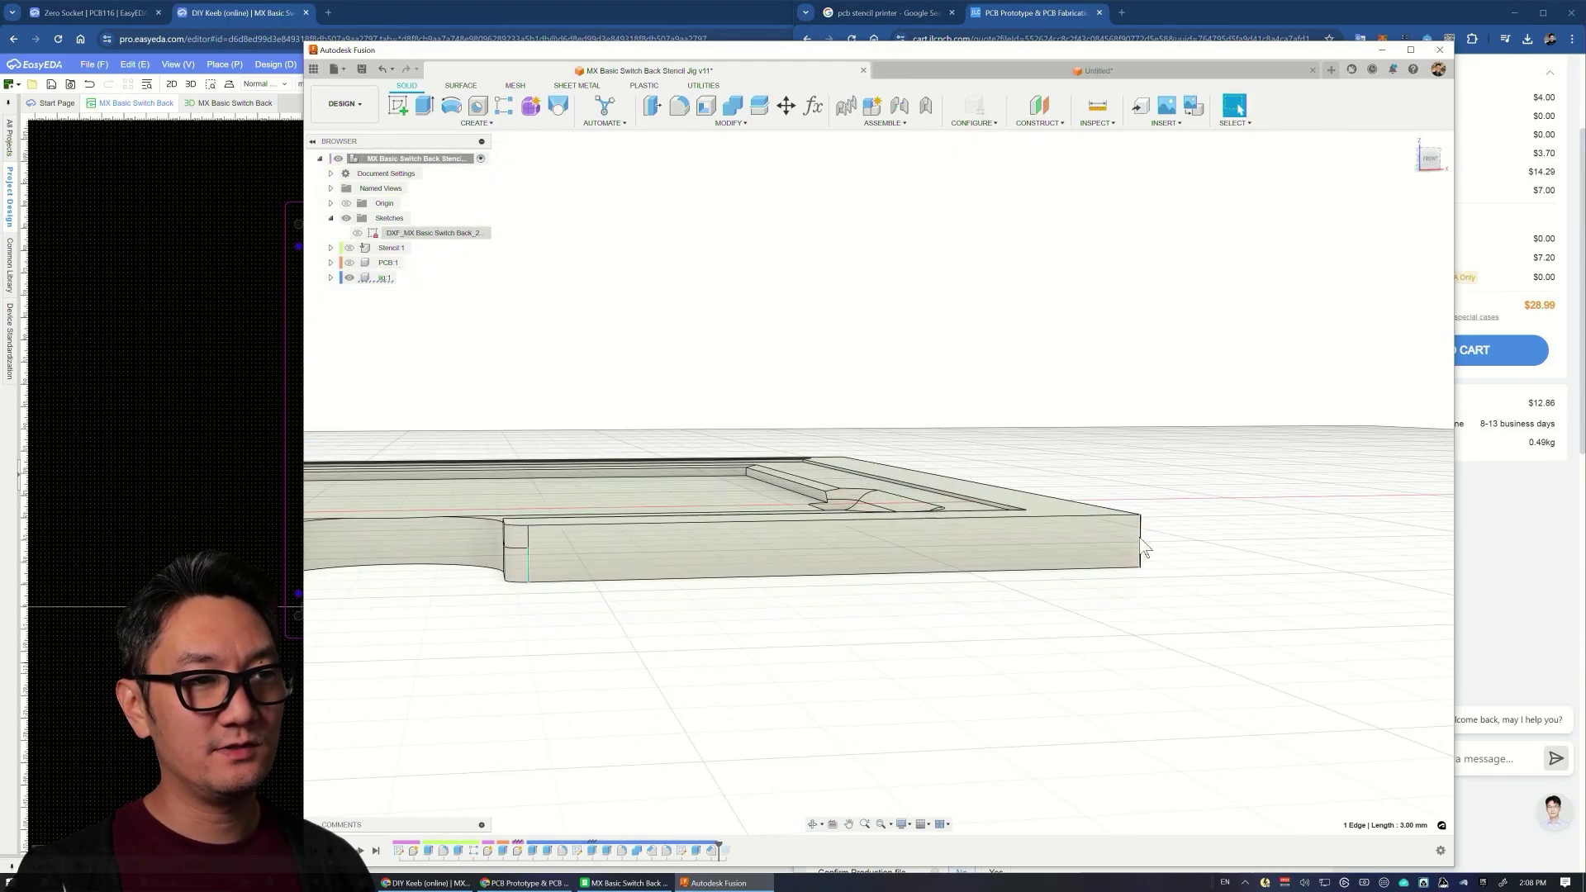
pyautogui.click(1079, 642)
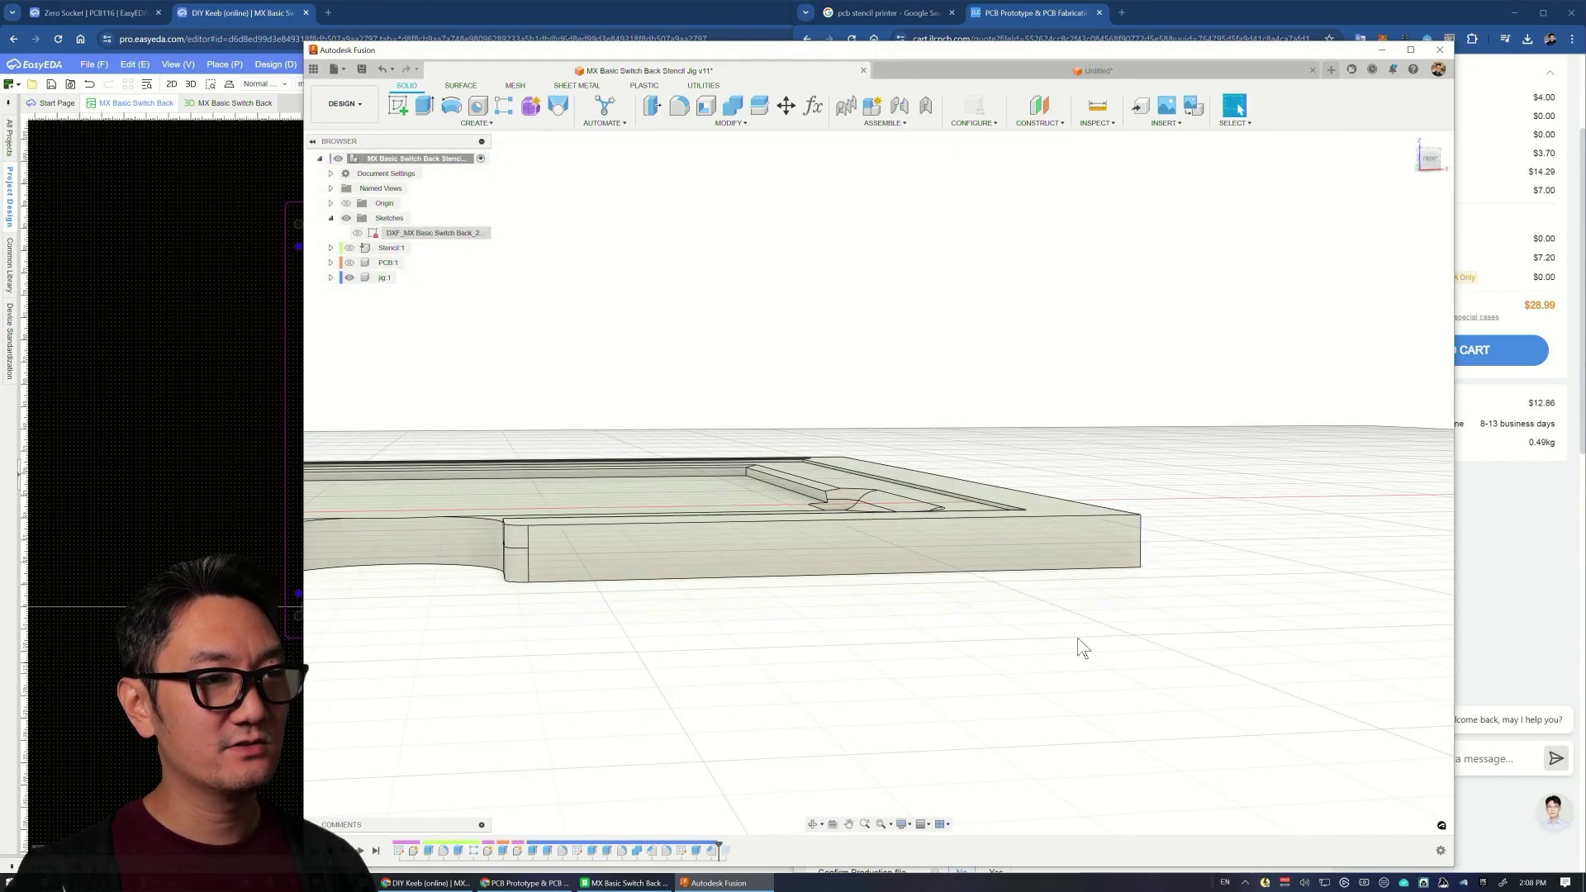
pyautogui.scroll(-3, 1079, 642)
pyautogui.keyDown('shift'); pyautogui.moveTo(818, 652); pyautogui.dragTo(800, 661, button='middle'); pyautogui.keyUp('shift')
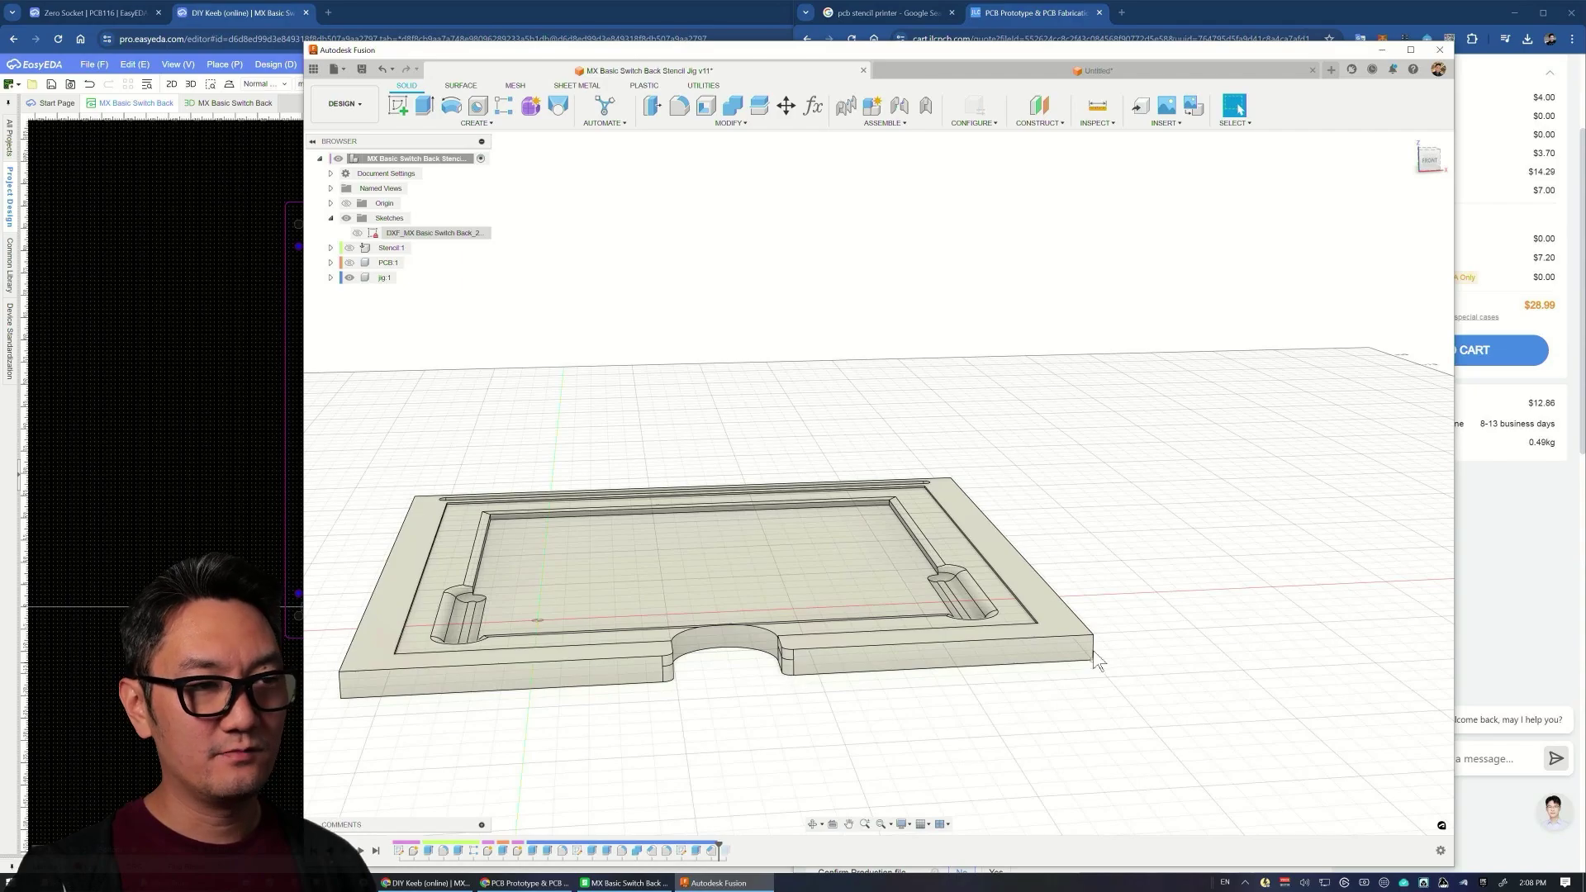
pyautogui.keyDown('shift'); pyautogui.moveTo(907, 673); pyautogui.dragTo(873, 725, button='middle'); pyautogui.keyUp('shift')
pyautogui.moveTo(872, 726); pyautogui.dragTo(865, 619, button='middle')
pyautogui.keyDown('shift'); pyautogui.moveTo(862, 689); pyautogui.dragTo(882, 545, button='middle'); pyautogui.keyUp('shift')
# Step: Show the Stencil component and examine how it sits in the jig next to the long rear groove
pyautogui.click(349, 248)
pyautogui.scroll(3, 885, 473)
pyautogui.scroll(-1, 885, 473)
pyautogui.keyDown('shift'); pyautogui.moveTo(831, 694); pyautogui.dragTo(655, 449, button='middle'); pyautogui.keyUp('shift')
pyautogui.scroll(3, 655, 448)
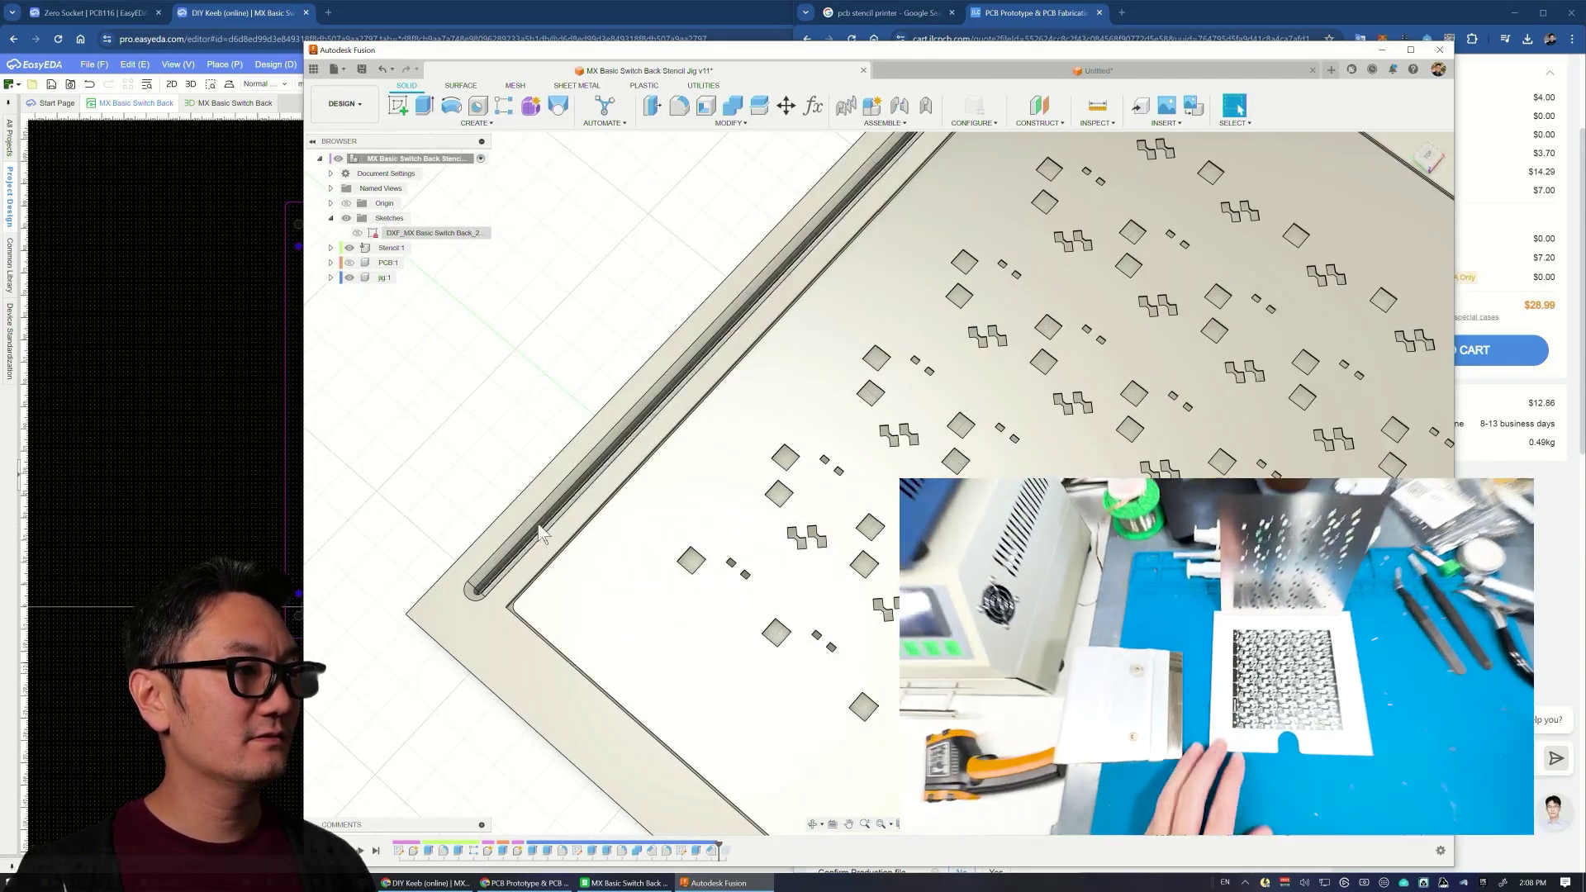
pyautogui.scroll(-5, 487, 578)
pyautogui.keyDown('shift'); pyautogui.moveTo(487, 578); pyautogui.dragTo(867, 601, button='middle'); pyautogui.keyUp('shift')
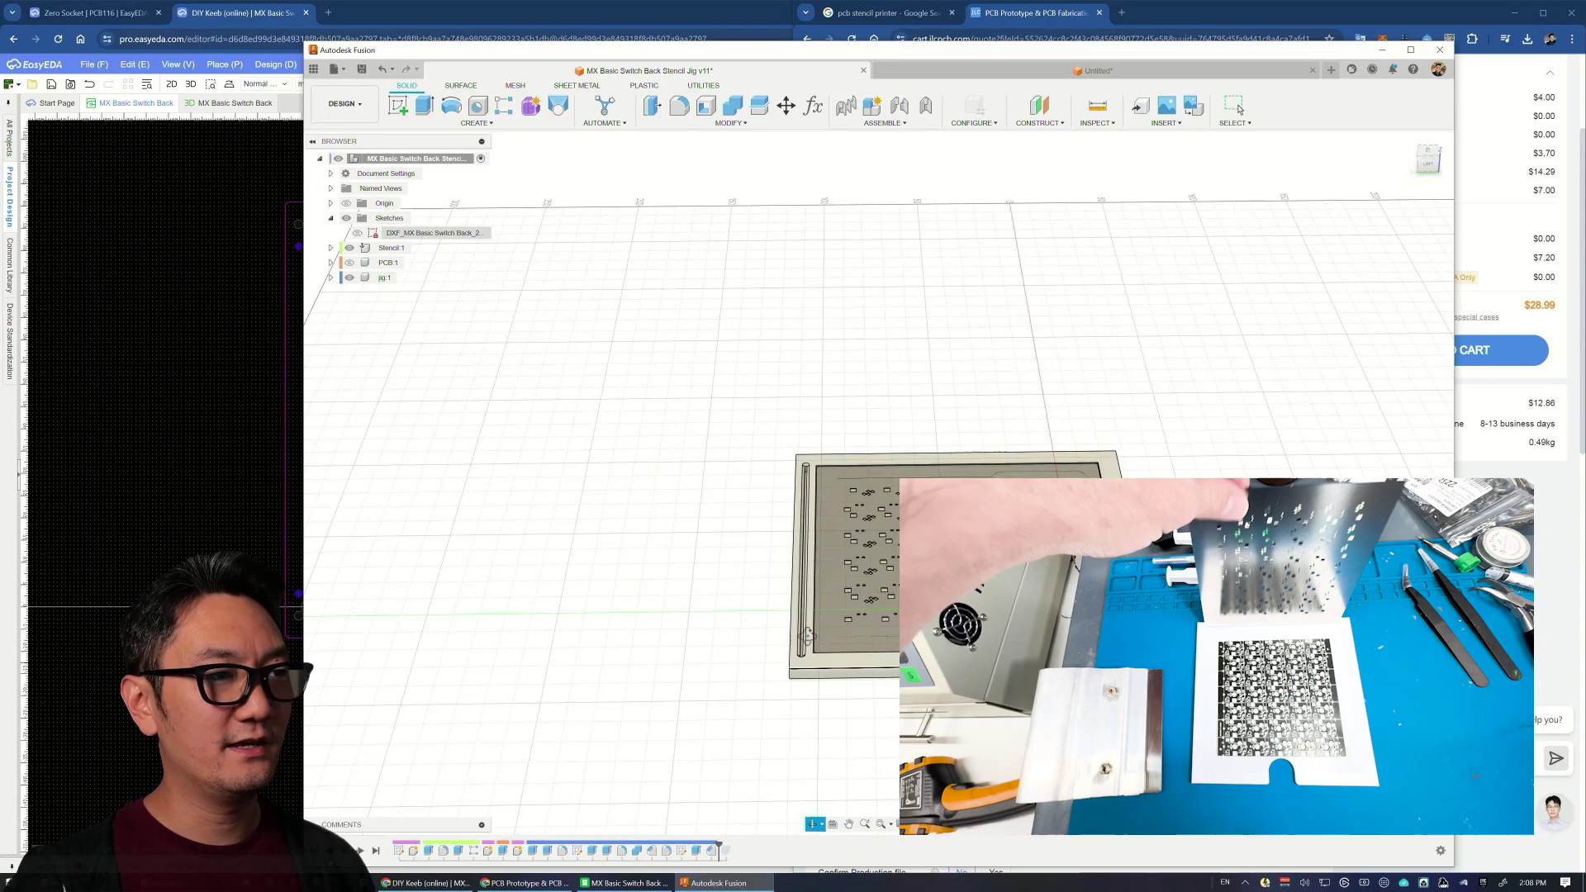
# Step: Examine how the stencil covers the jig's pocket beside the rear groove, and hide the Stencil component
pyautogui.scroll(3, 867, 601)
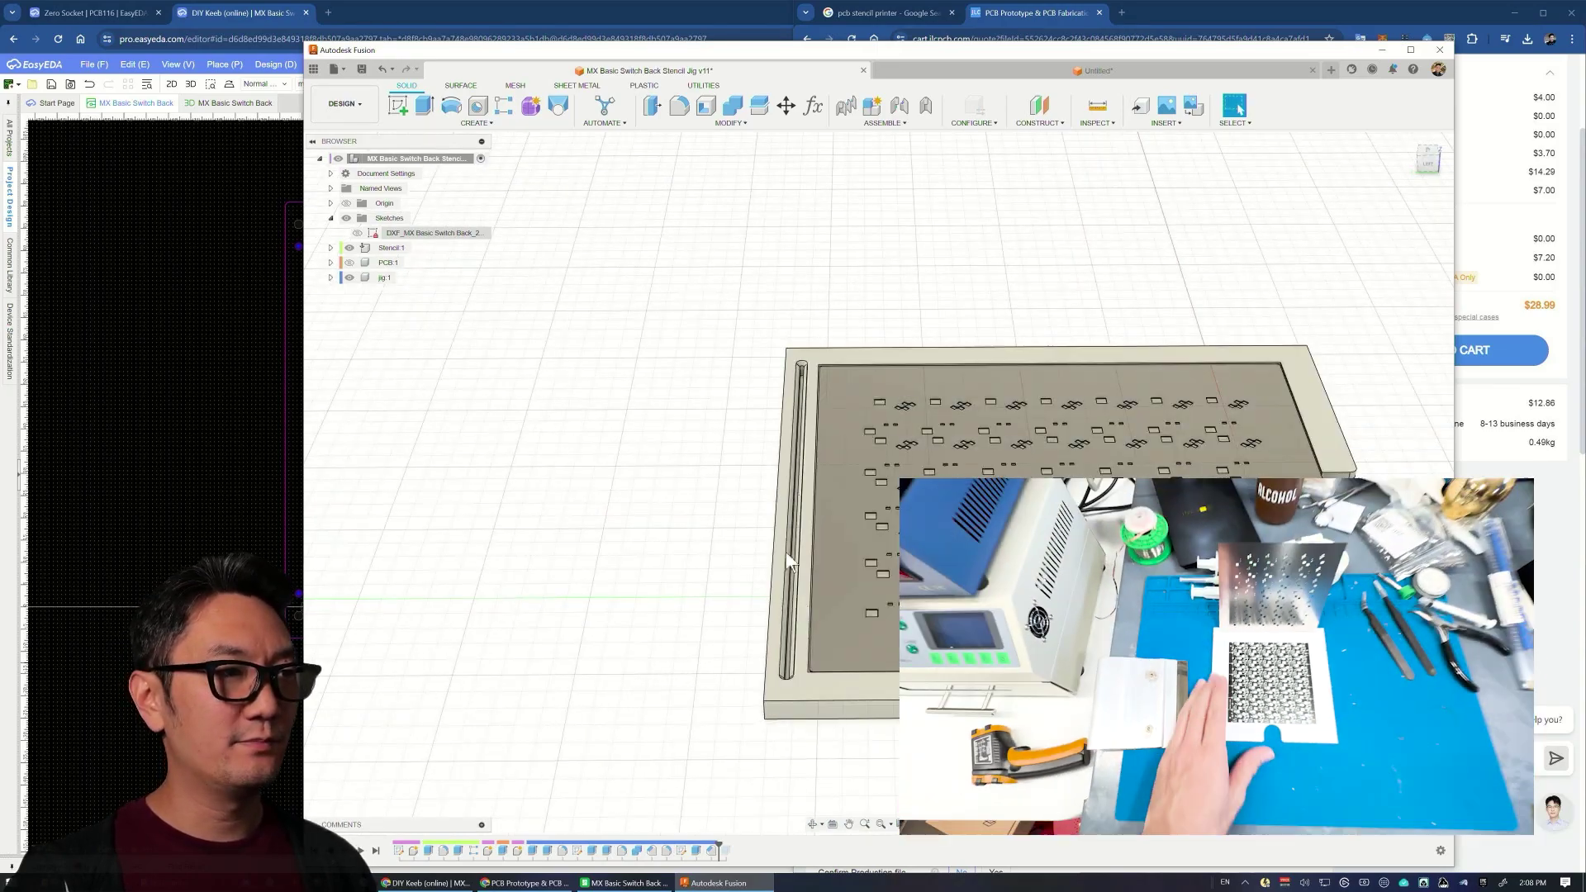
pyautogui.keyDown('shift'); pyautogui.moveTo(1242, 598); pyautogui.dragTo(1138, 628, button='middle'); pyautogui.keyUp('shift')
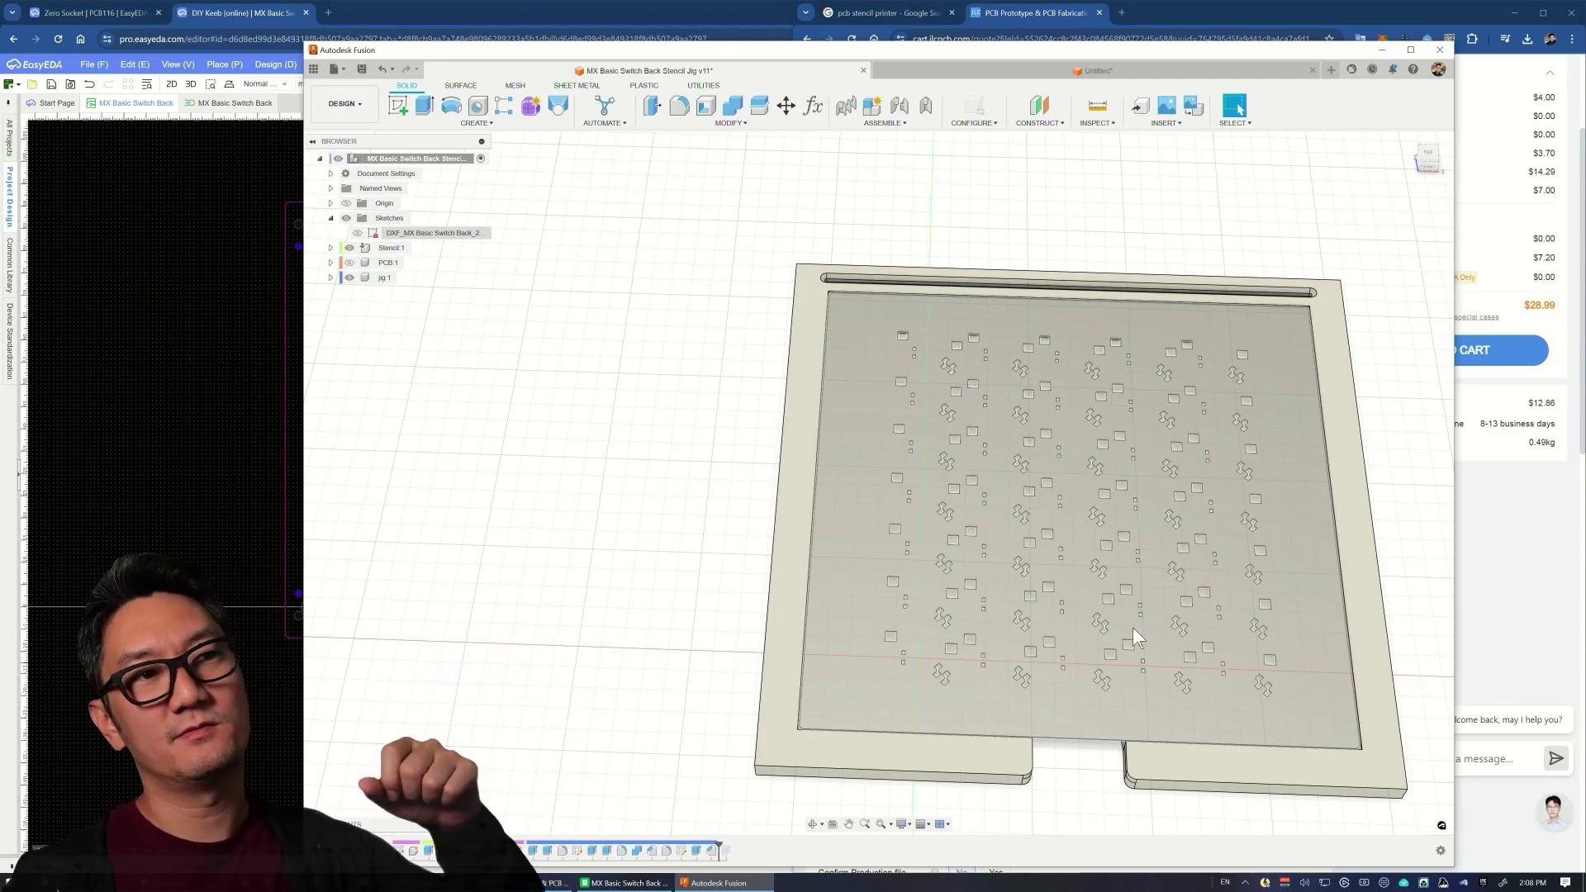
pyautogui.moveTo(1133, 627); pyautogui.dragTo(1003, 588, button='middle')
pyautogui.scroll(-2, 1001, 586)
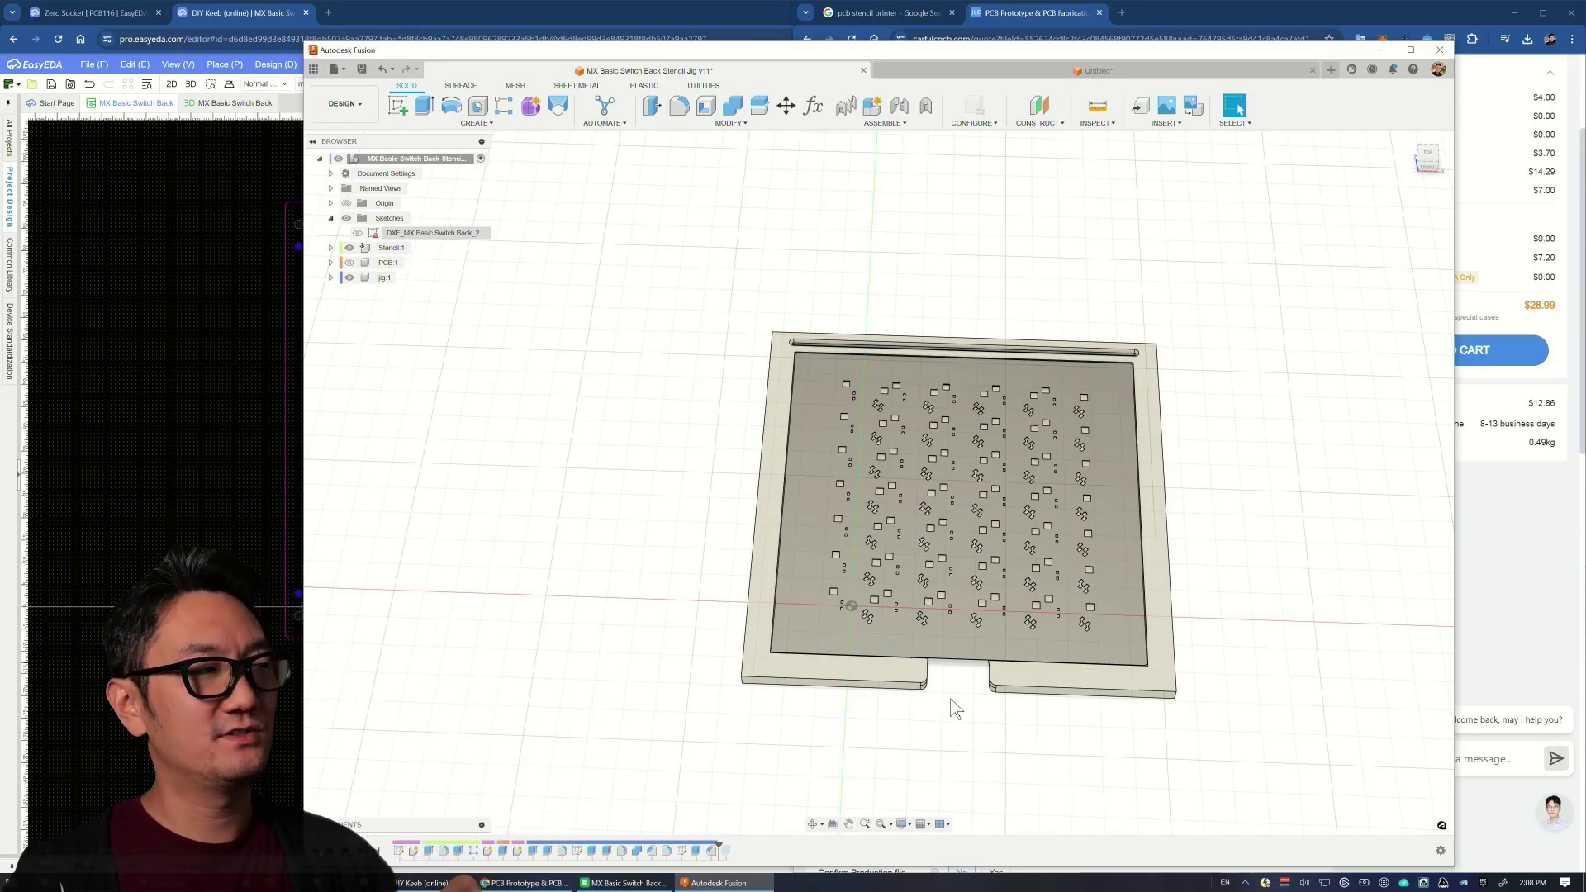
pyautogui.scroll(-2, 558, 608)
pyautogui.click(350, 251)
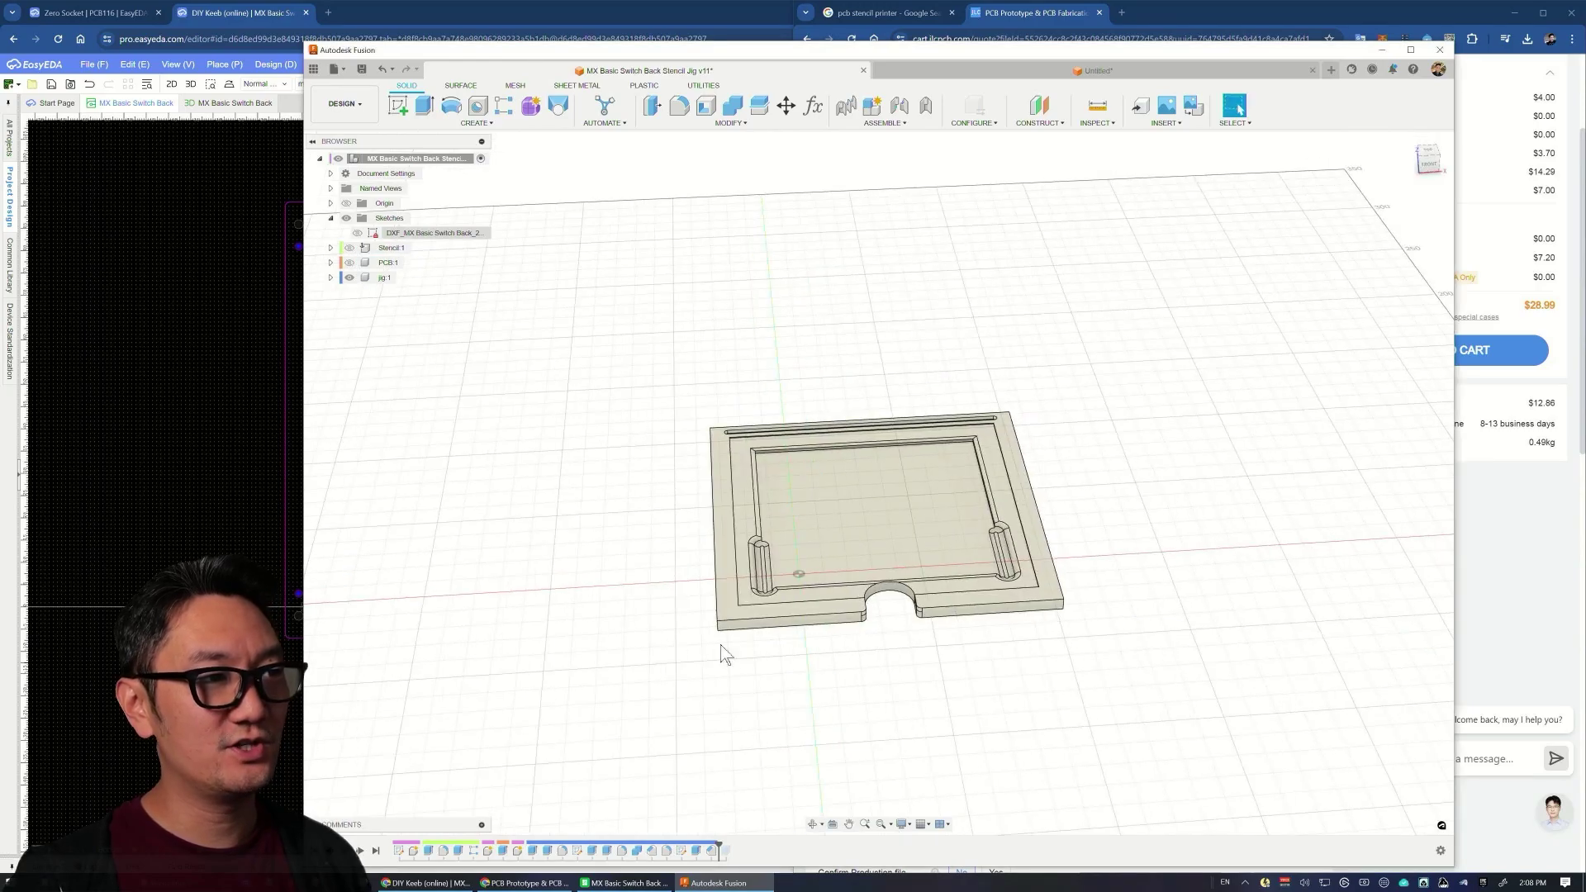
# Step: Choose STEP as the file type for exporting the jig design, and close the export dialog without exporting
pyautogui.rightClick(441, 163)
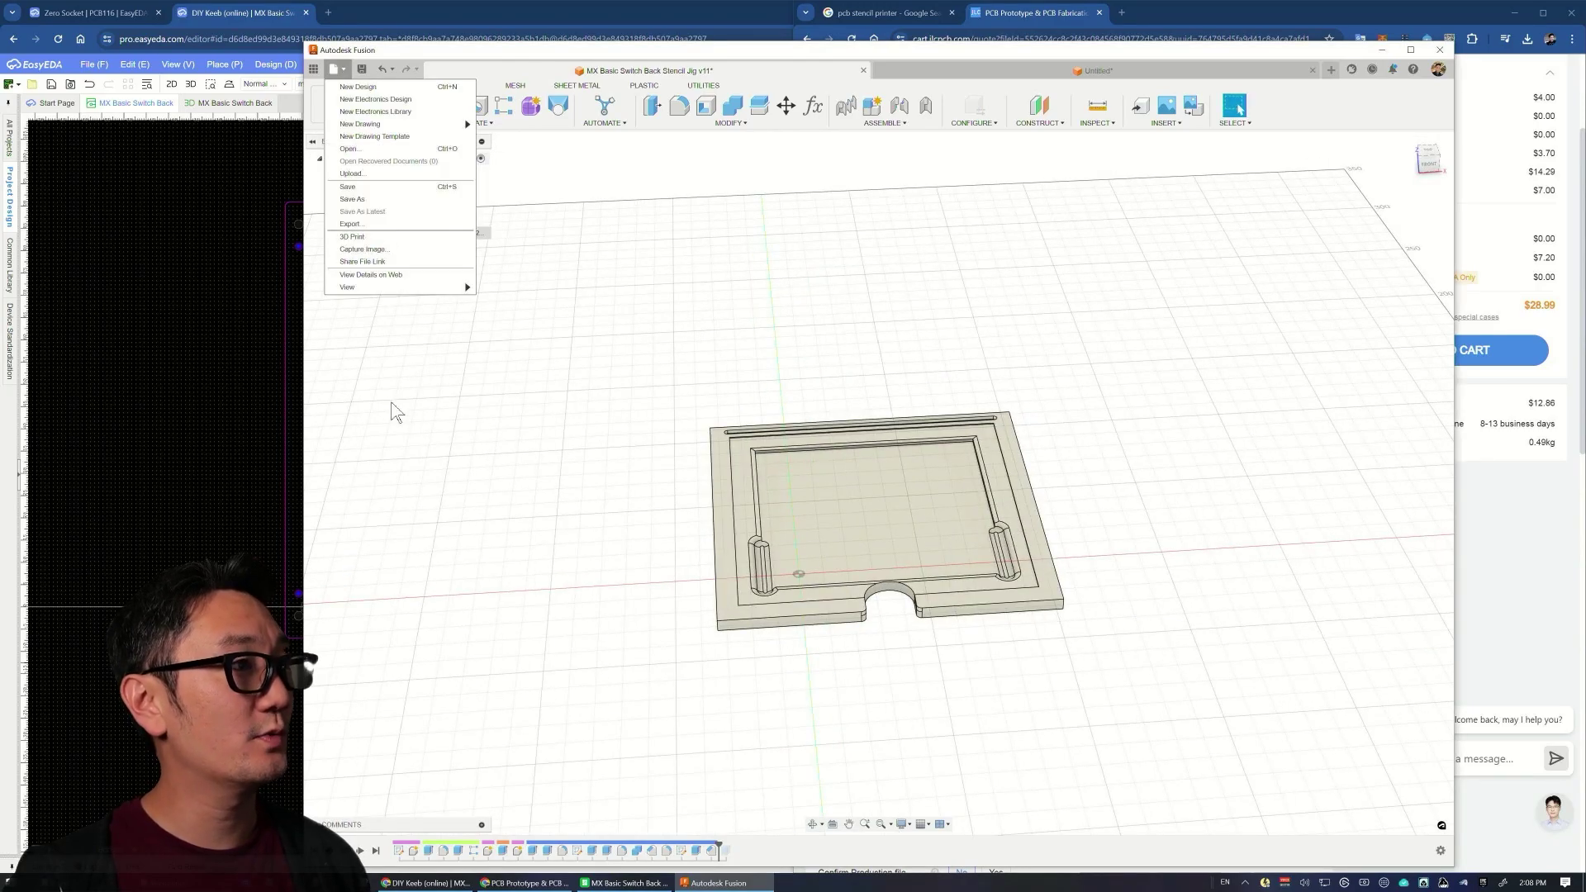
pyautogui.click(376, 230)
pyautogui.click(1086, 276)
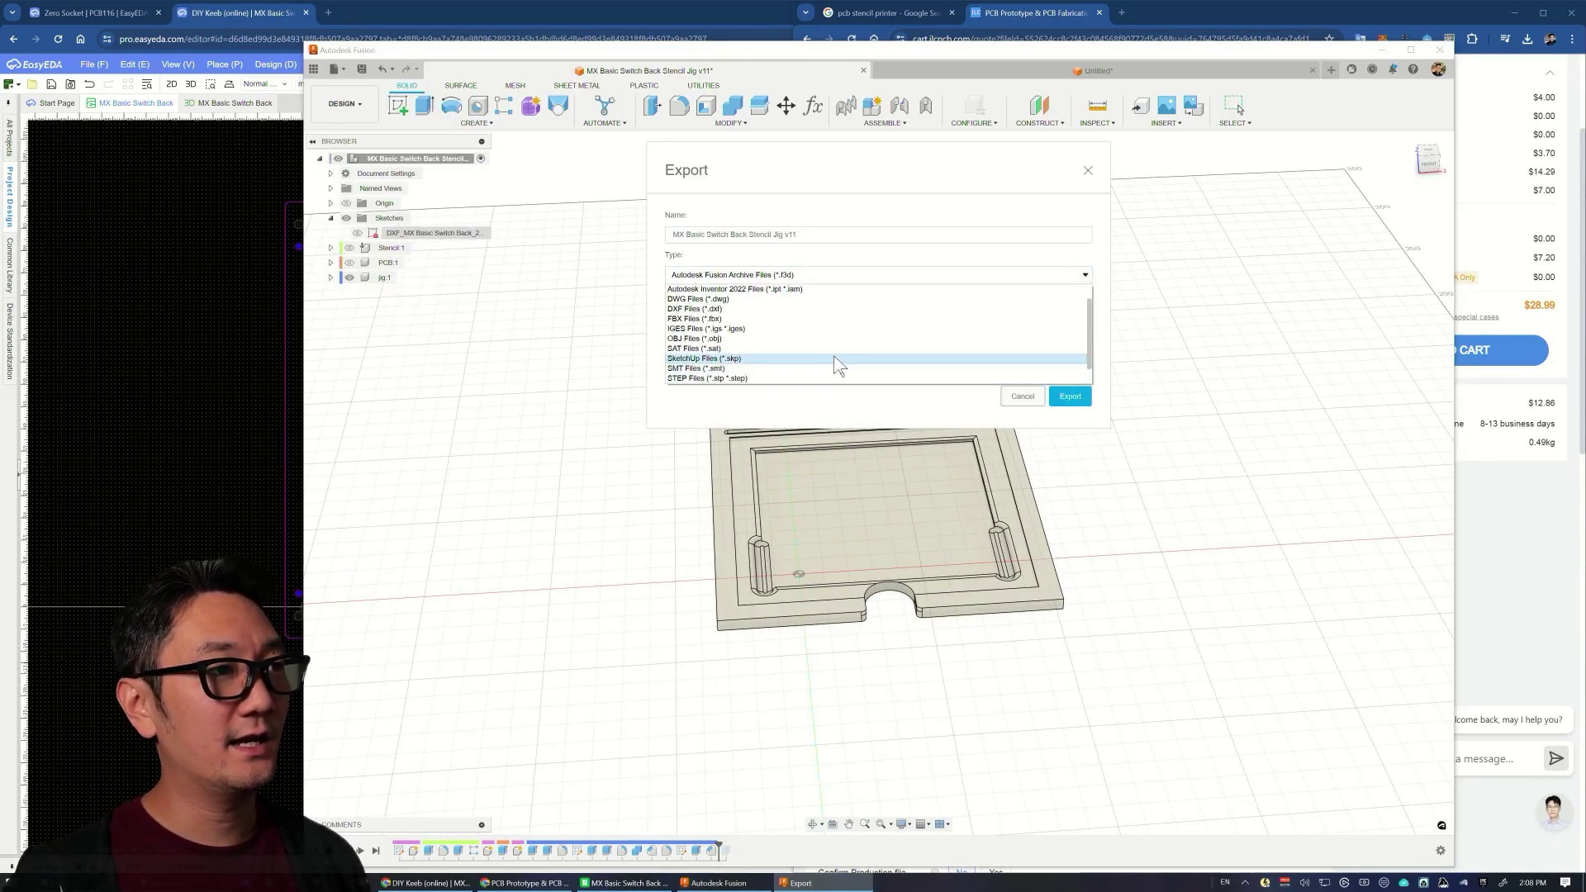
pyautogui.scroll(-2, 826, 364)
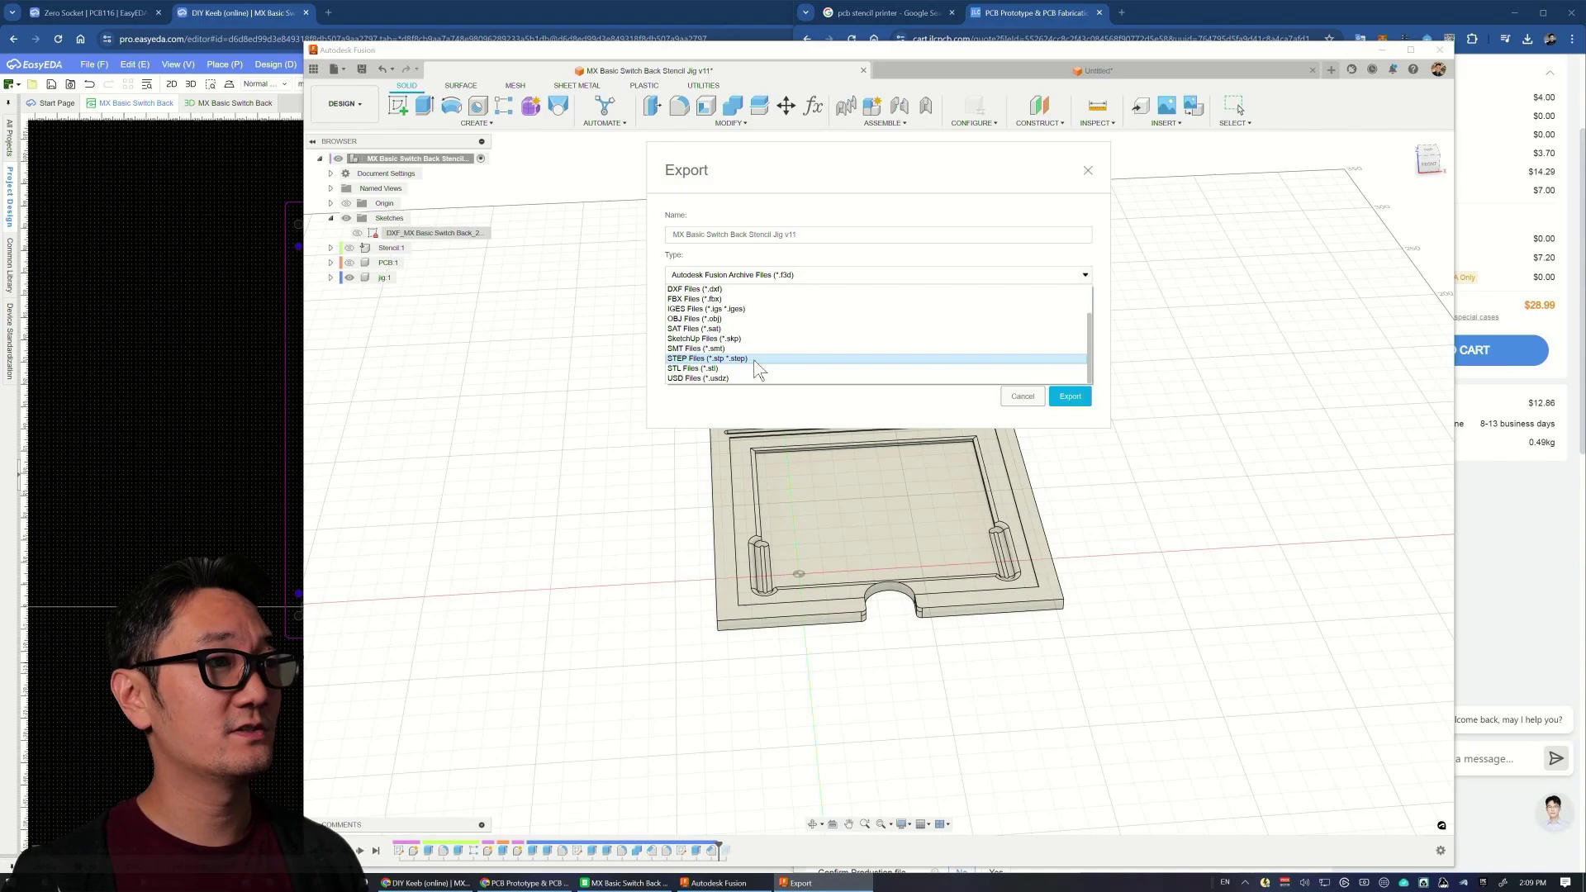
pyautogui.click(754, 361)
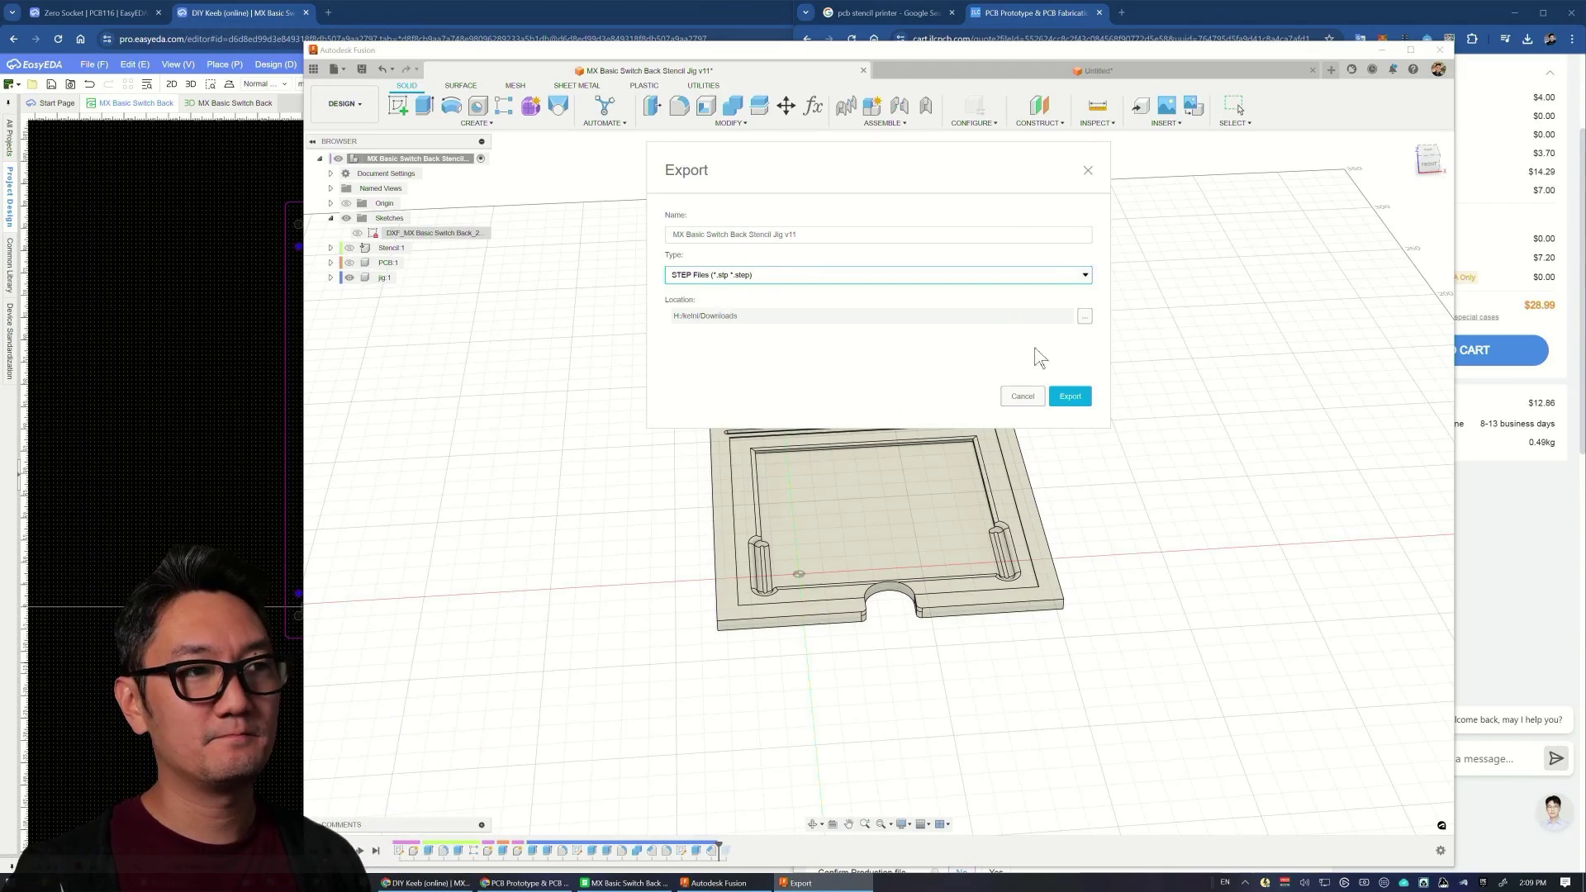
pyautogui.click(1088, 169)
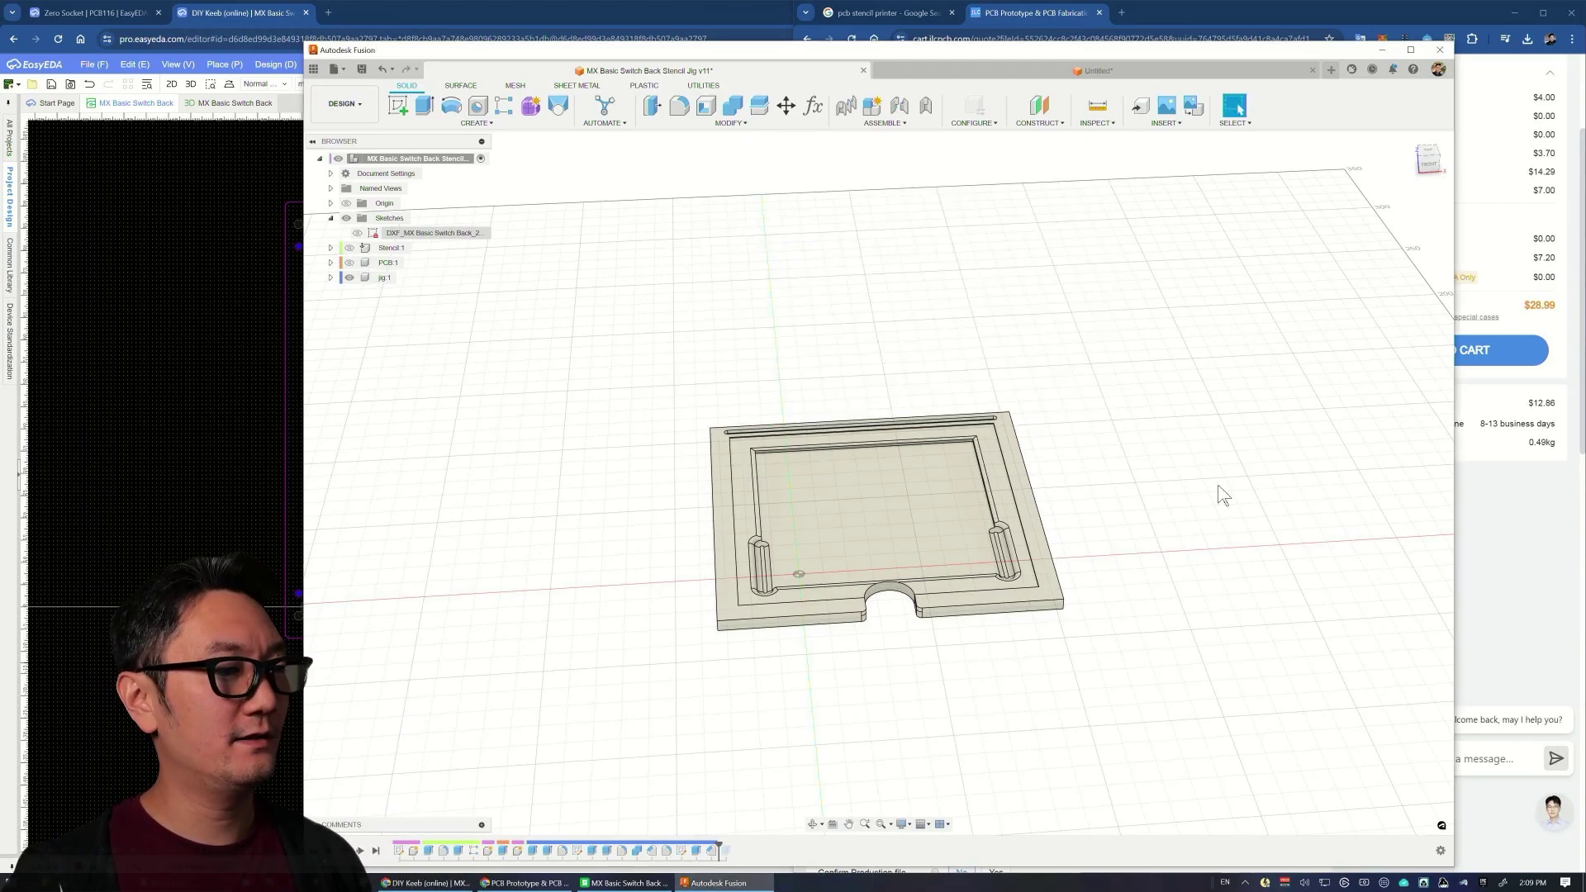
# Step: Switch to Bambu Studio and inspect the imported stencil jig on the build plate from several angles
pyautogui.click(626, 883)
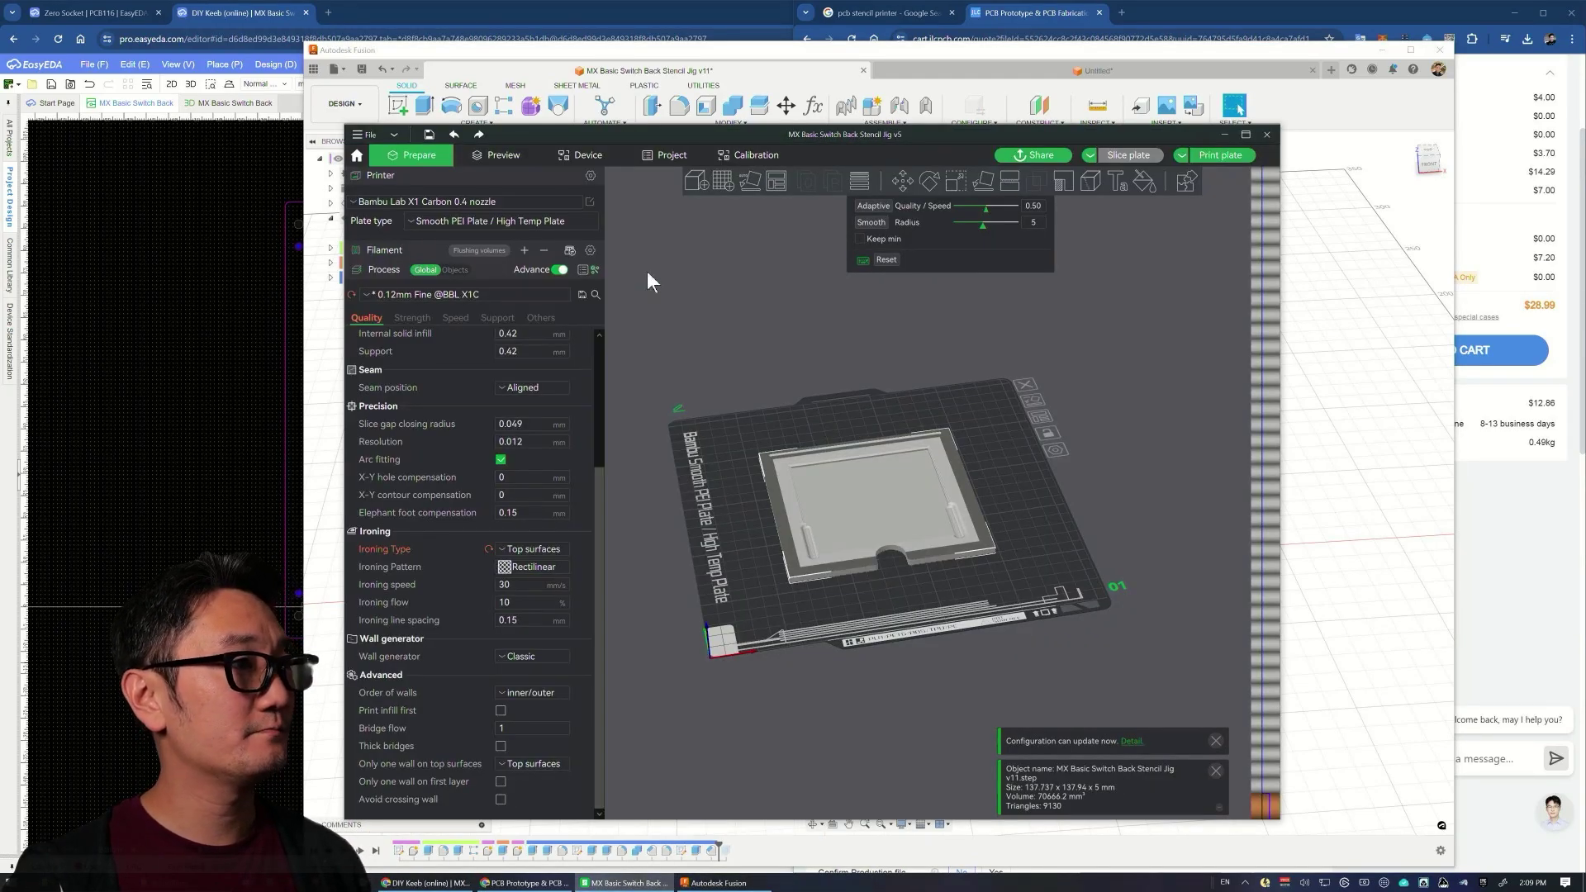
pyautogui.moveTo(785, 583); pyautogui.dragTo(725, 235)
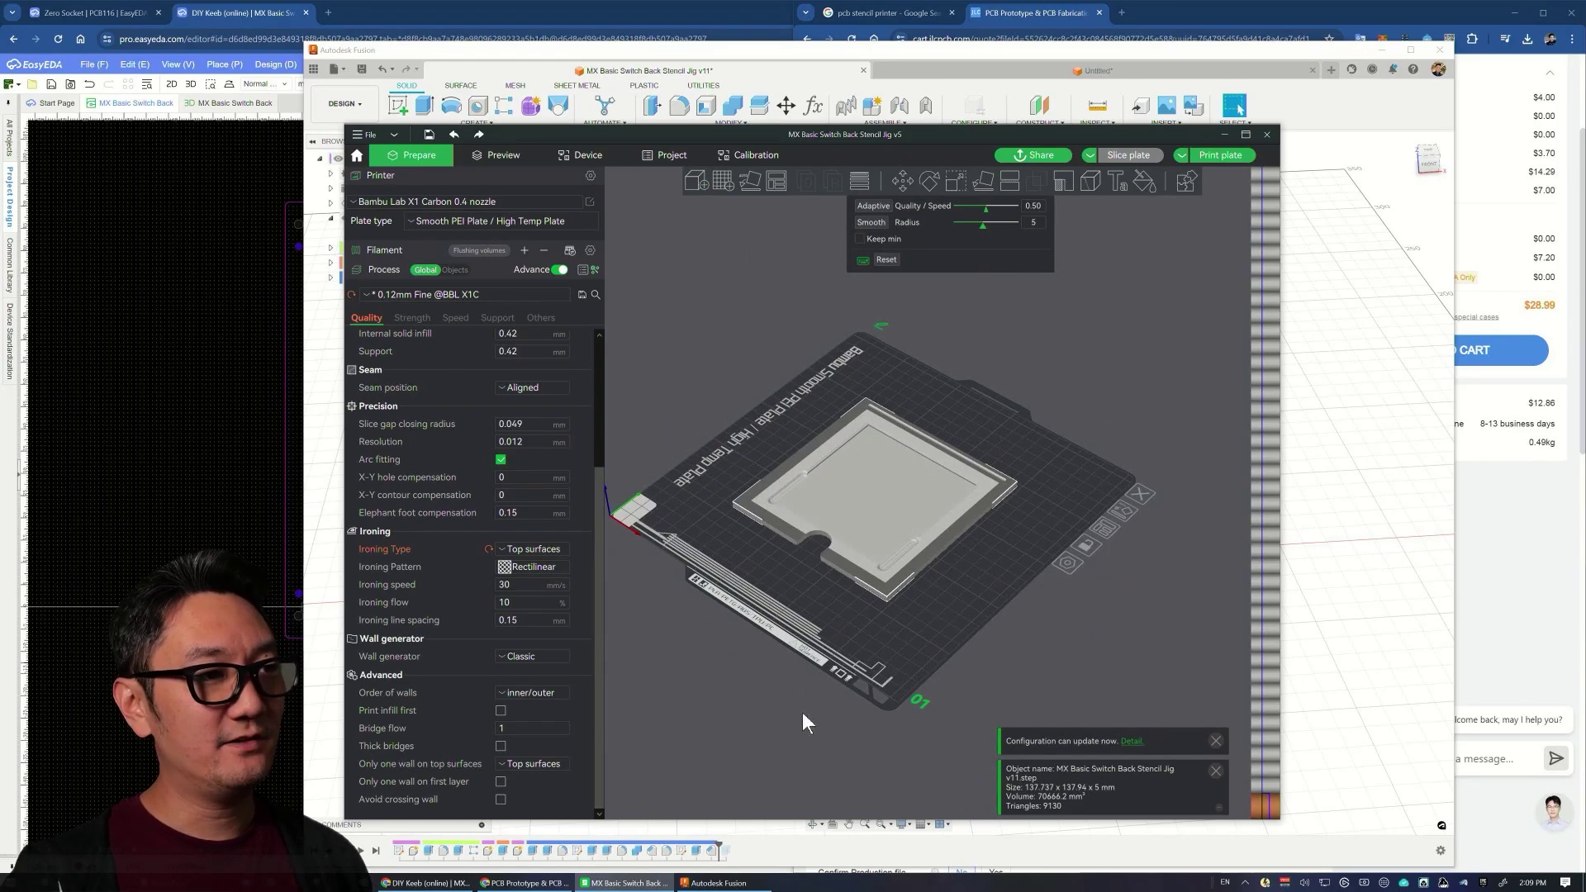
pyautogui.moveTo(803, 715); pyautogui.dragTo(923, 525)
pyautogui.scroll(5, 837, 588)
pyautogui.scroll(-2, 838, 649)
# Step: View the jig with the variable layer height tool, close the tool and deselect the jig
pyautogui.click(861, 178)
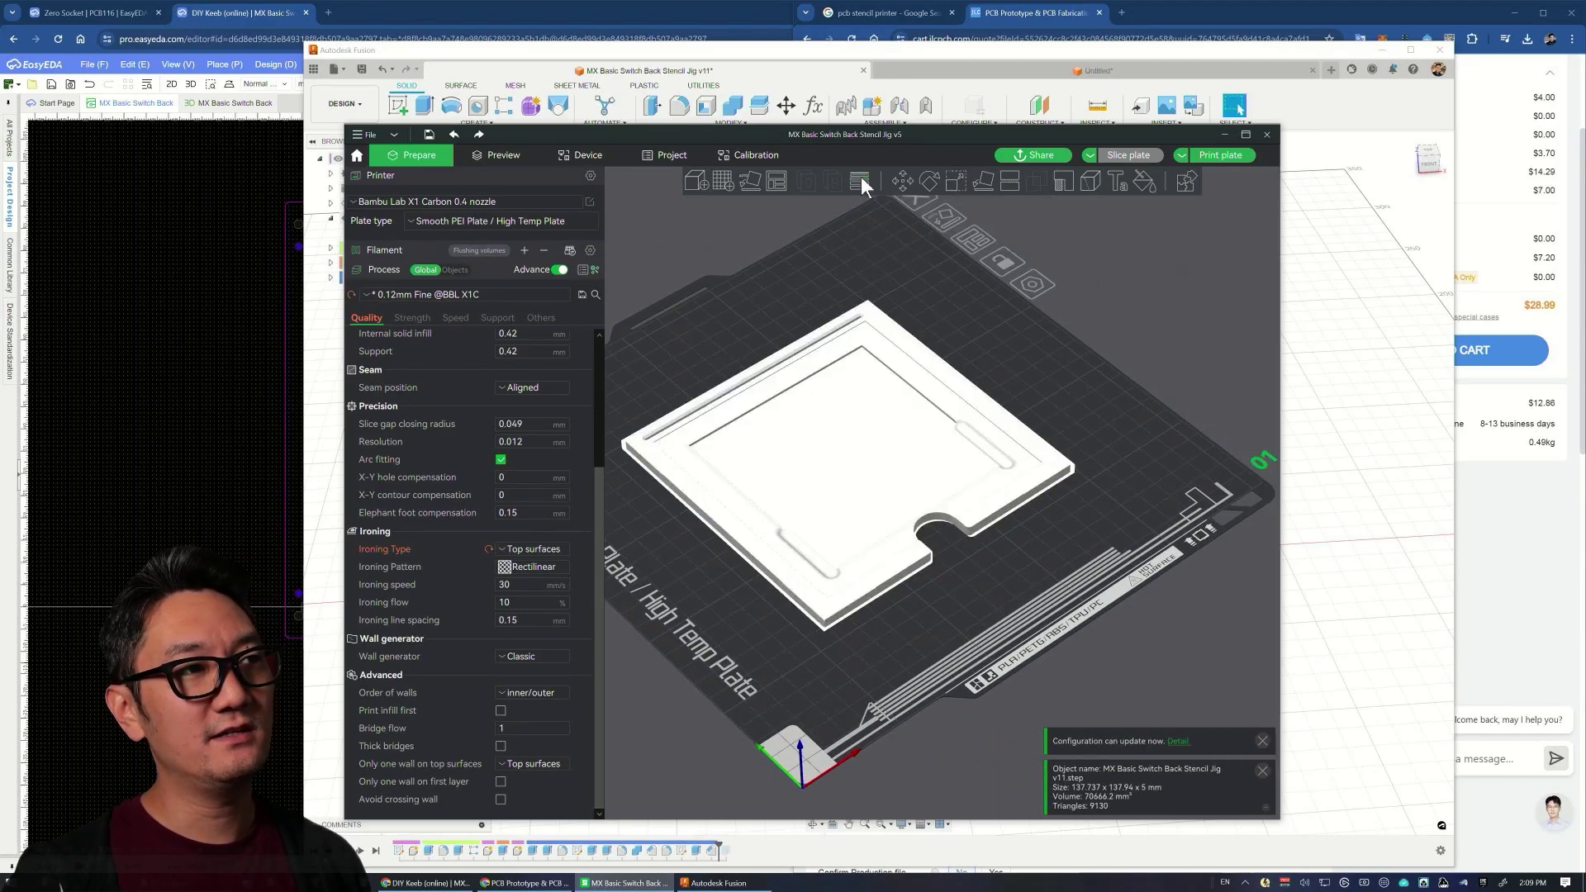
pyautogui.click(861, 180)
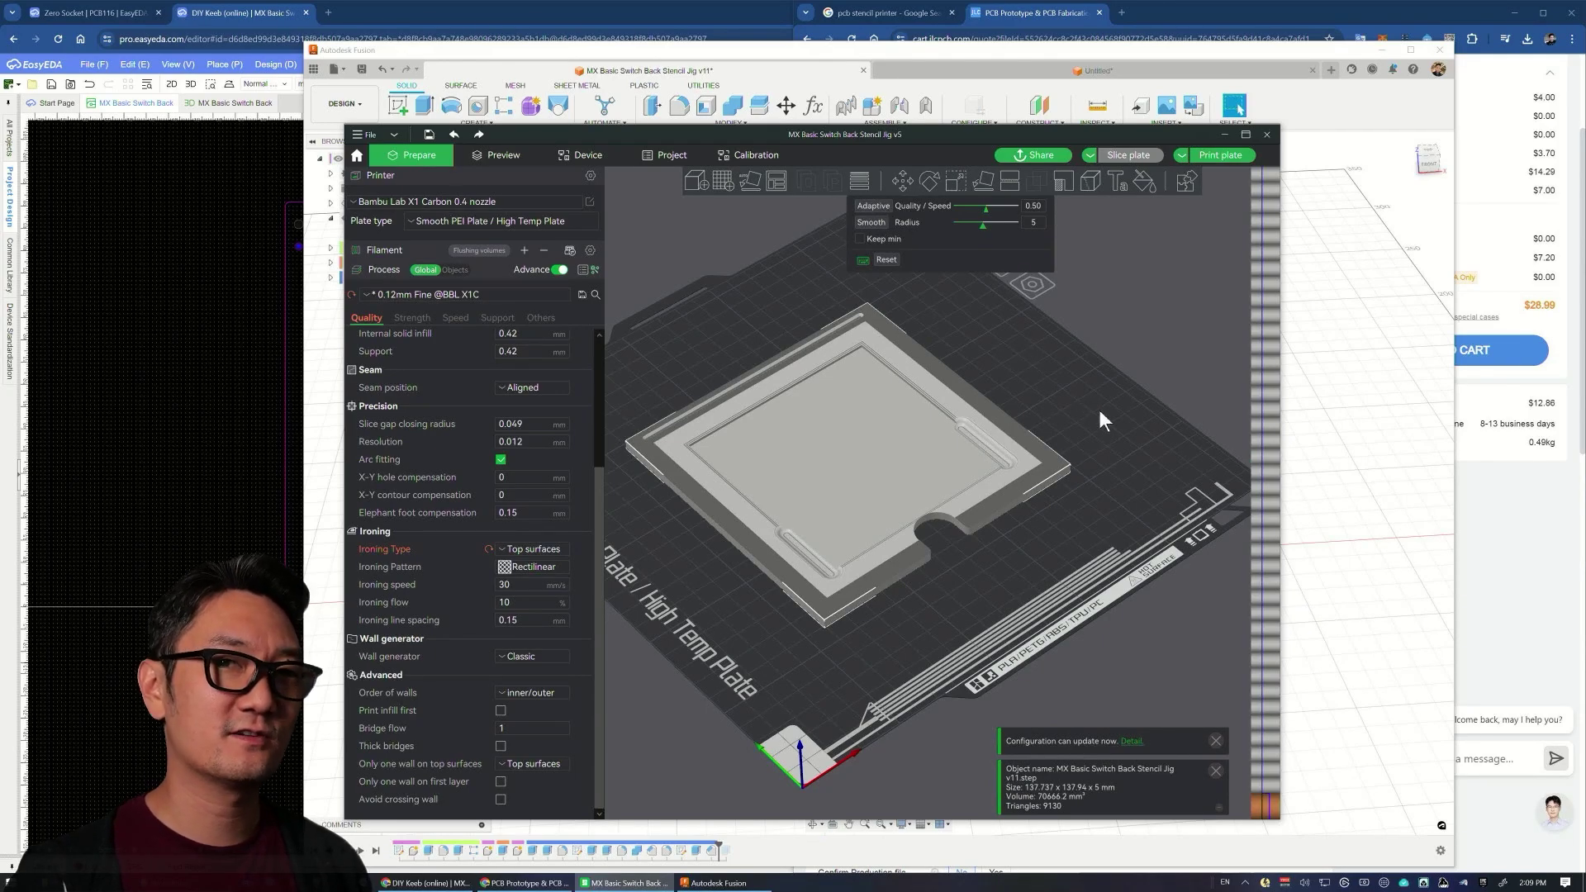
pyautogui.moveTo(1120, 466); pyautogui.dragTo(920, 458)
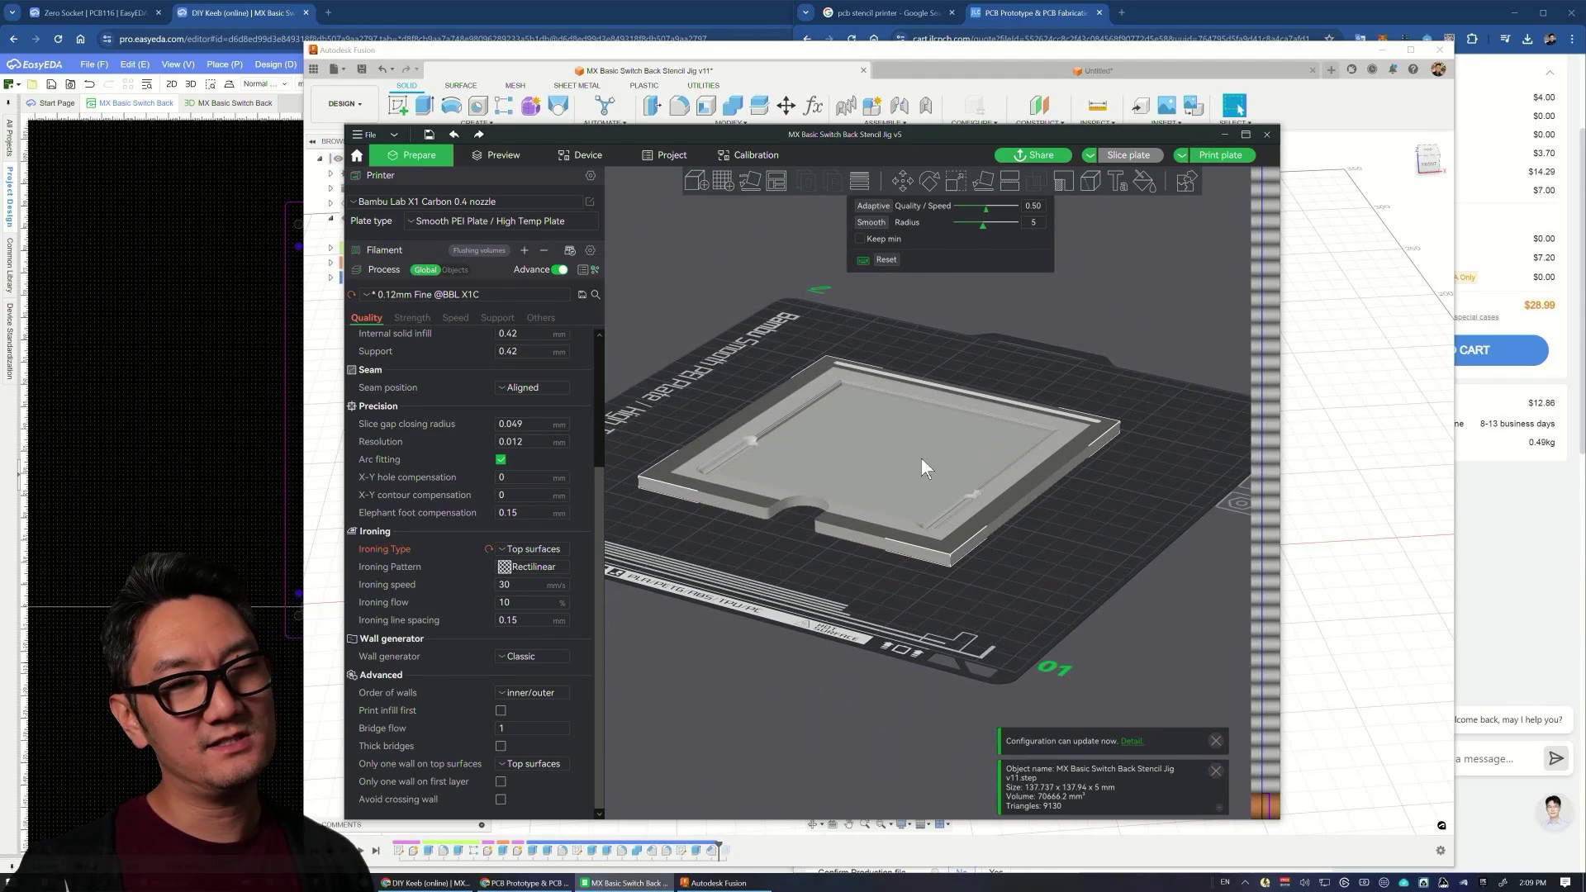
pyautogui.click(856, 178)
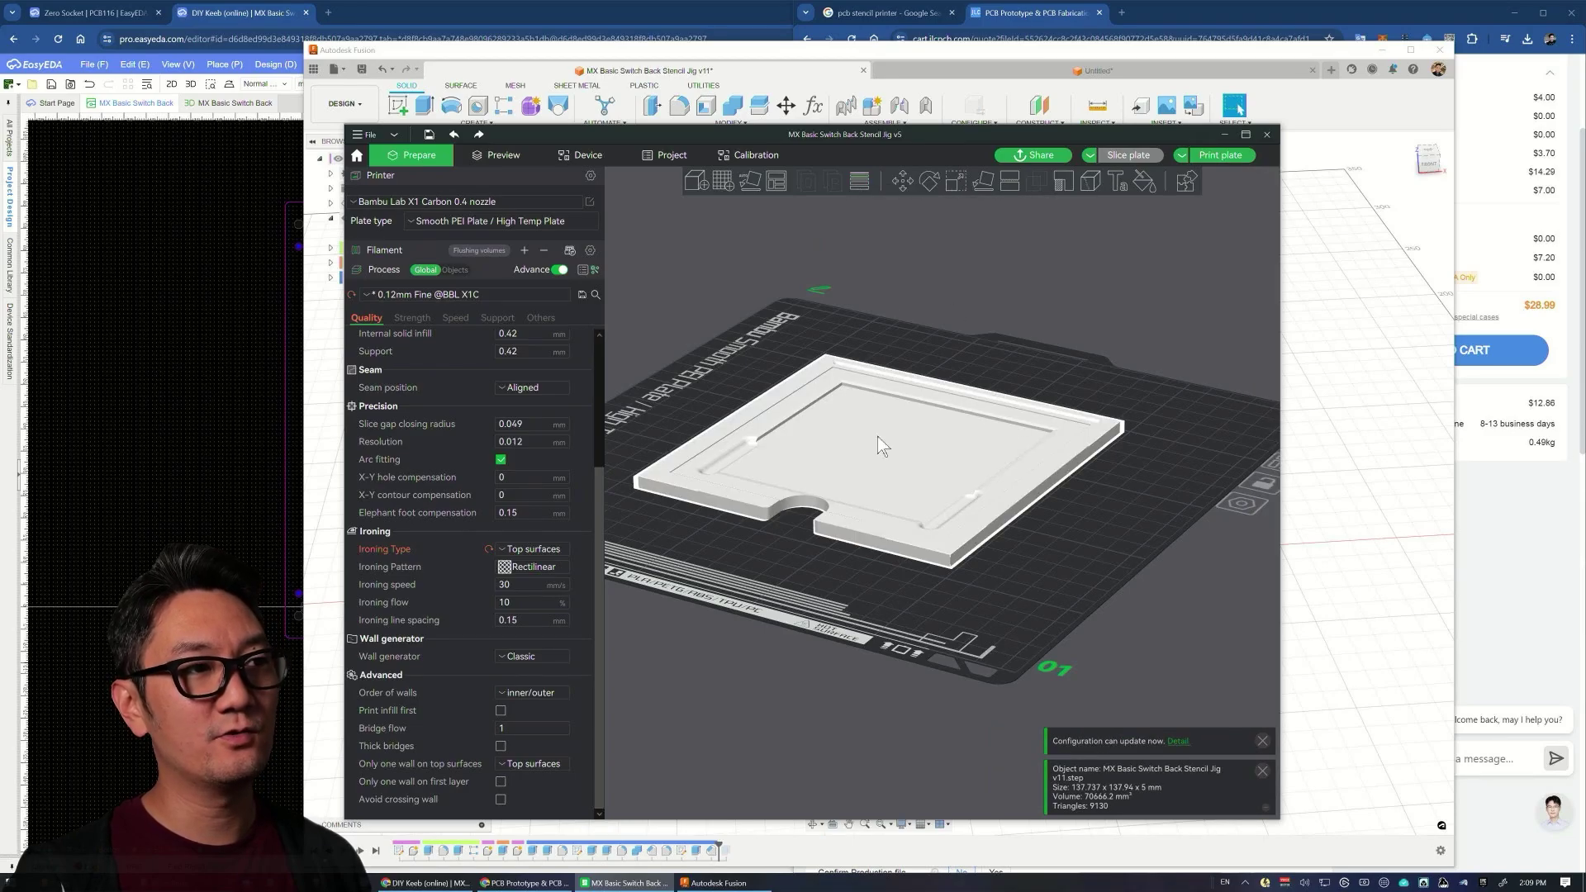
pyautogui.click(677, 383)
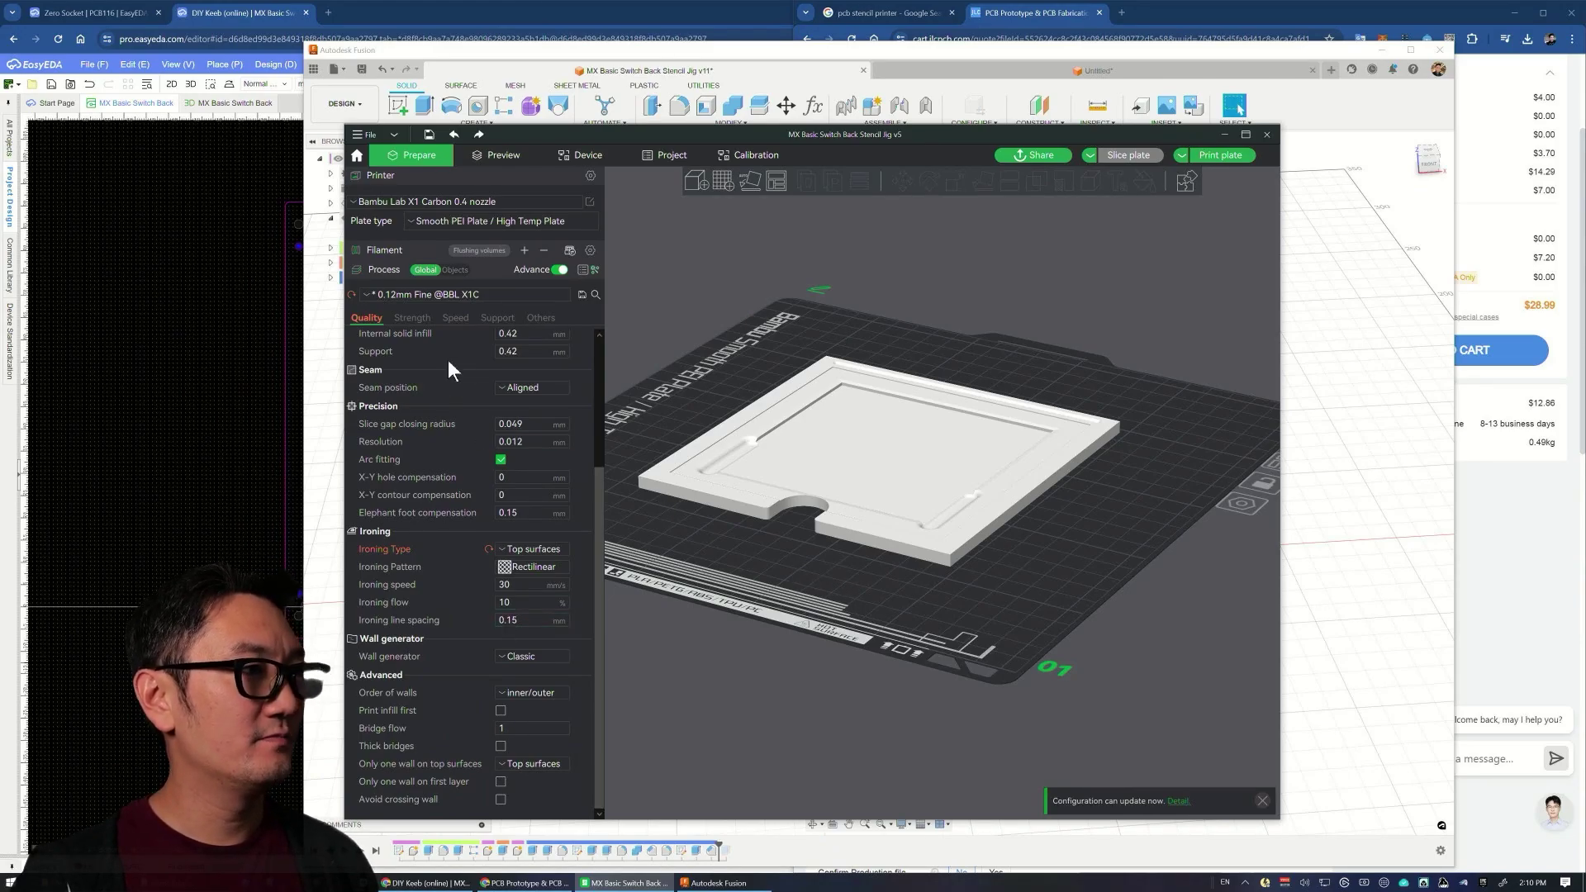
# Step: Review the available process presets, keeping 0.12mm Fine, and choose Top surfaces as the ironing type
pyautogui.click(424, 295)
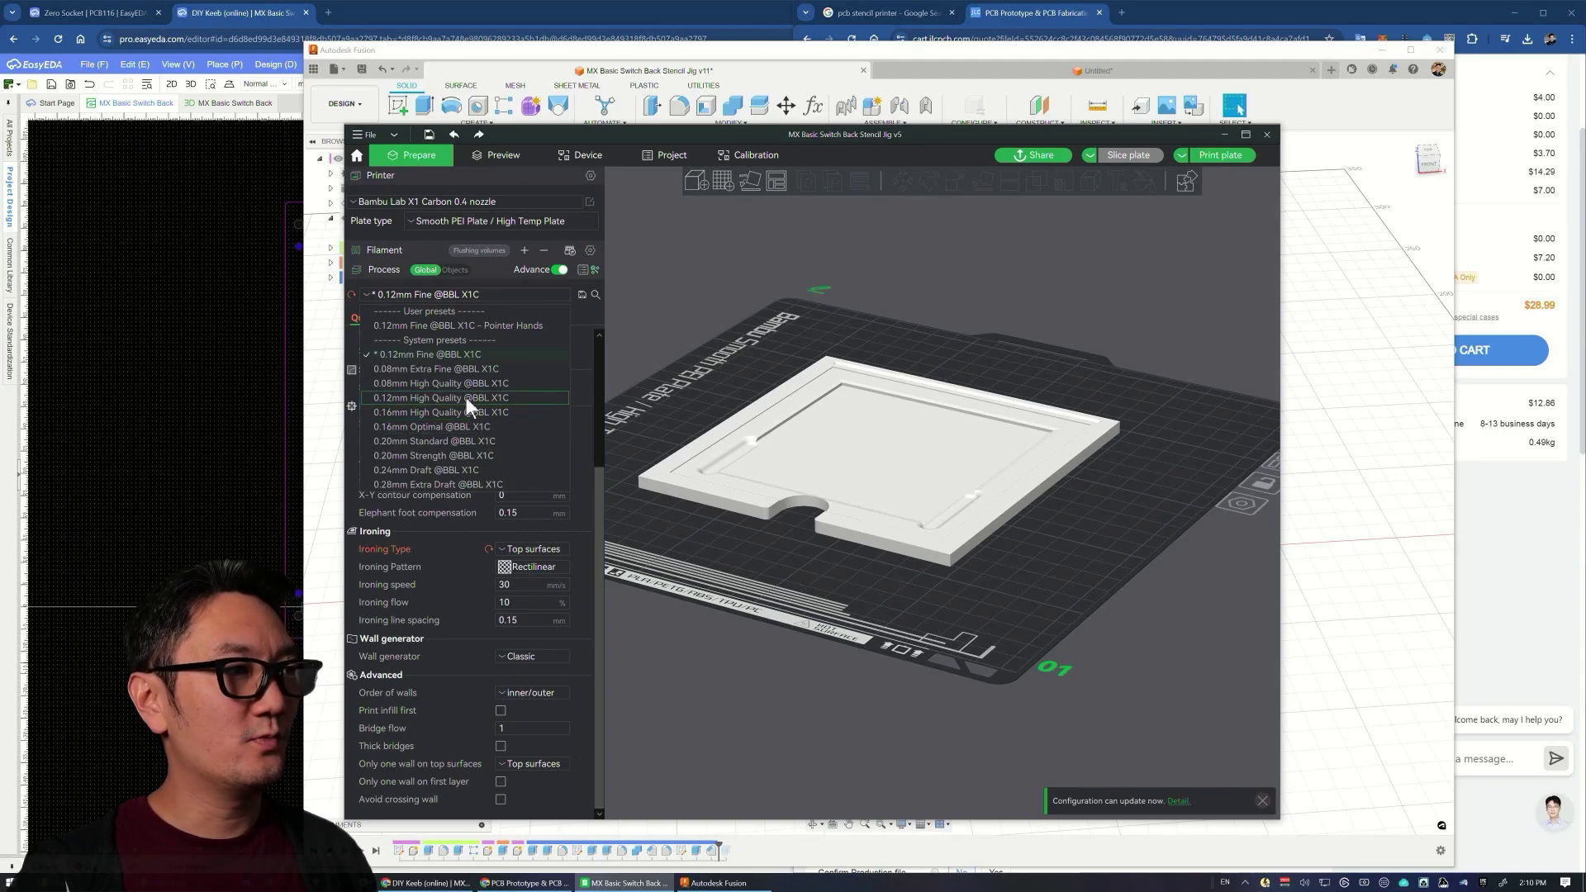
pyautogui.click(900, 588)
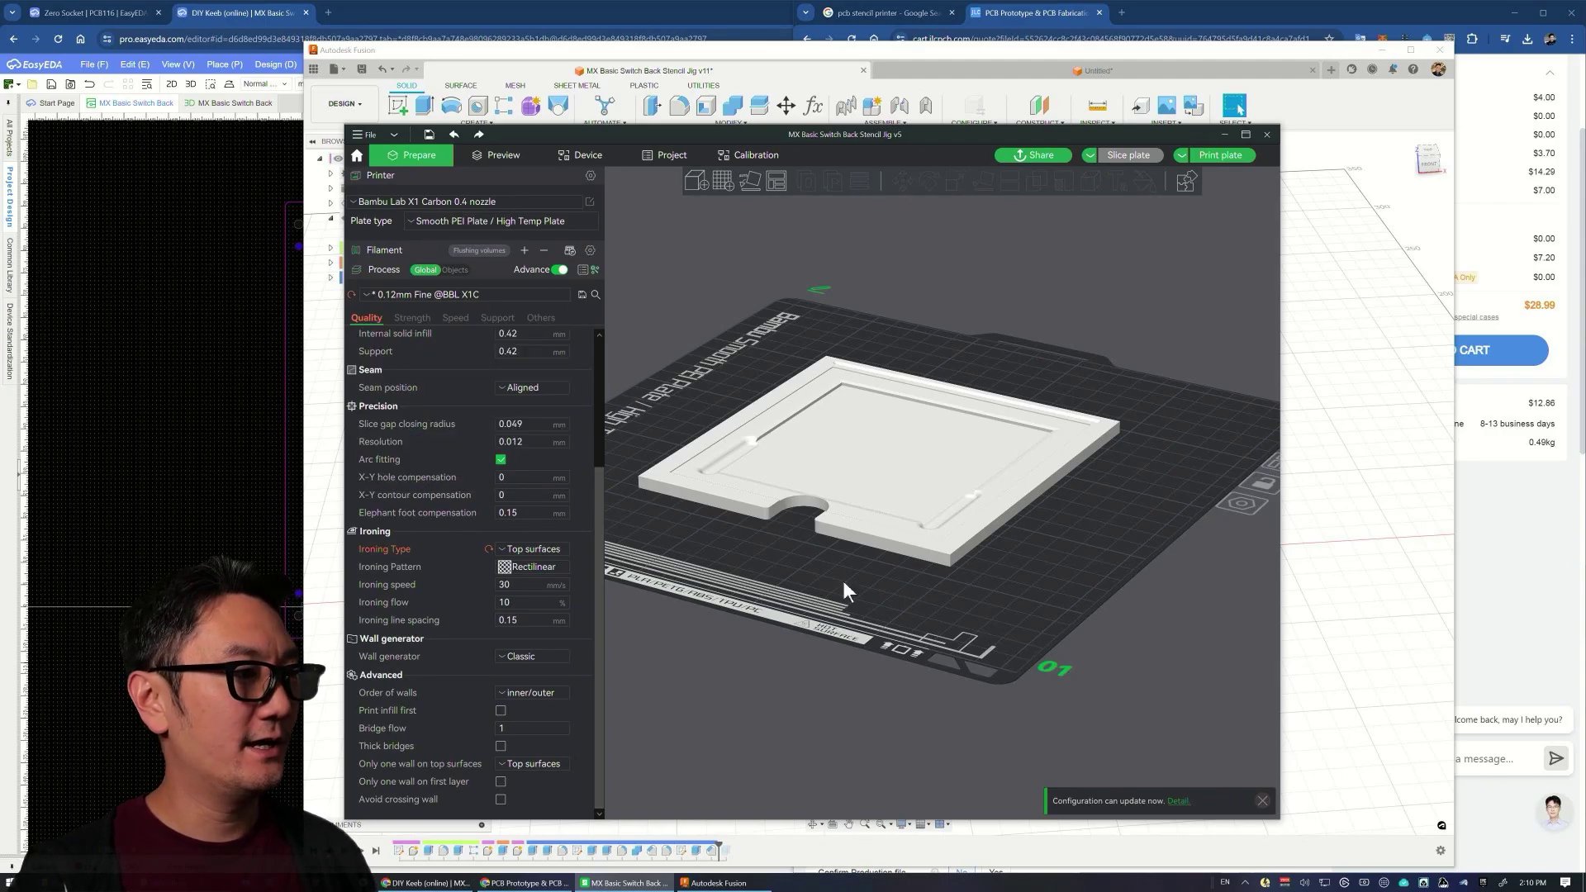
pyautogui.scroll(-2, 684, 661)
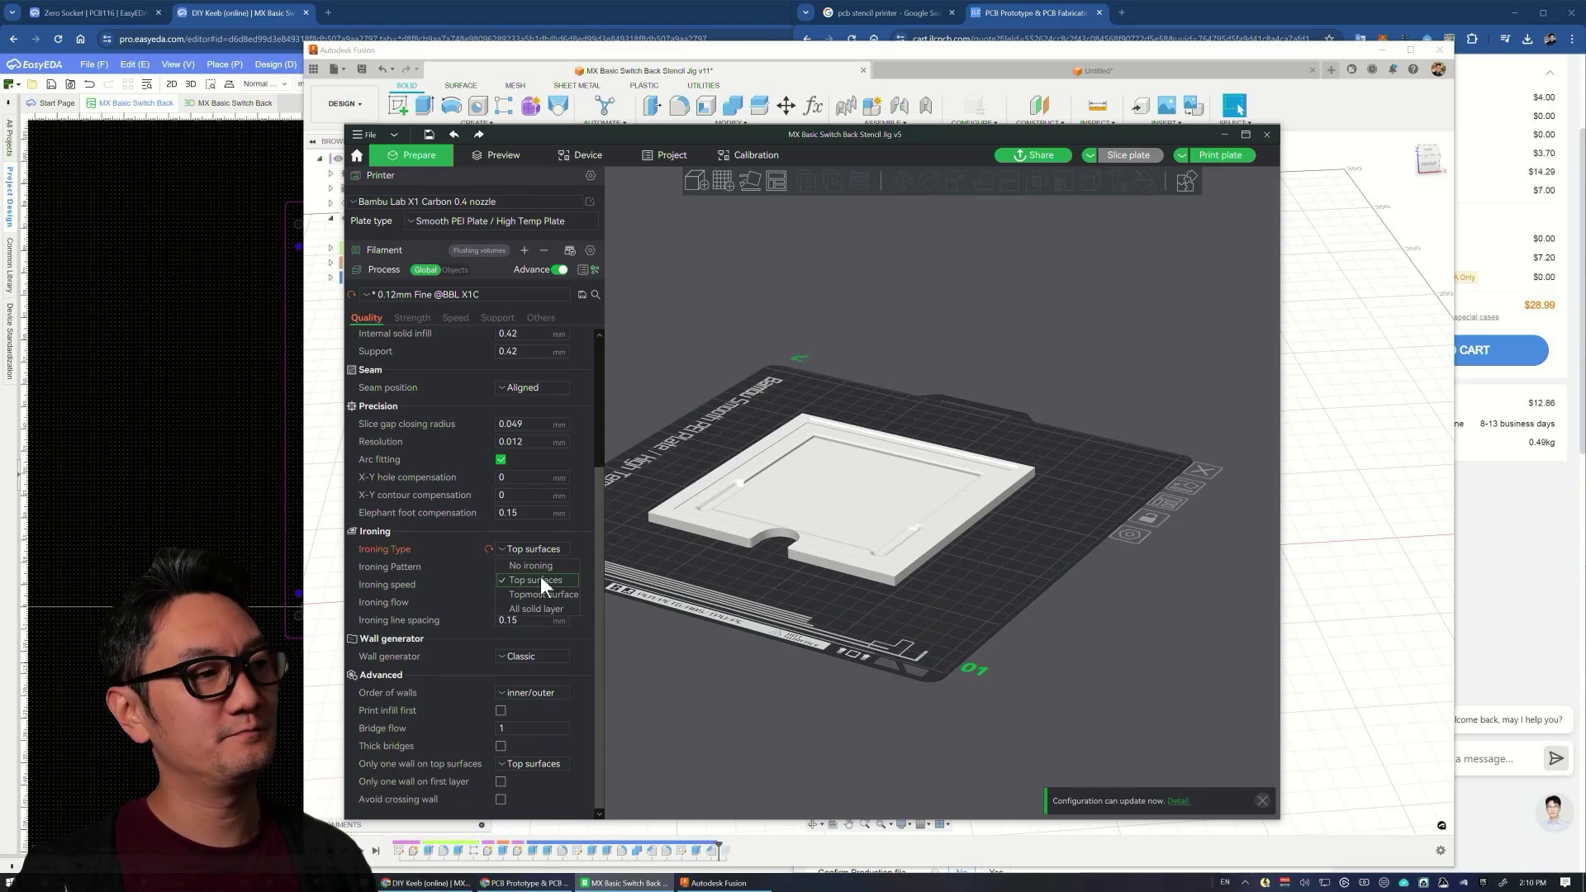
pyautogui.click(540, 580)
# Step: Check the jig's pocket, side slots and front cutout on the plate, and slice the plate
pyautogui.moveTo(754, 582); pyautogui.dragTo(802, 605)
pyautogui.click(805, 604)
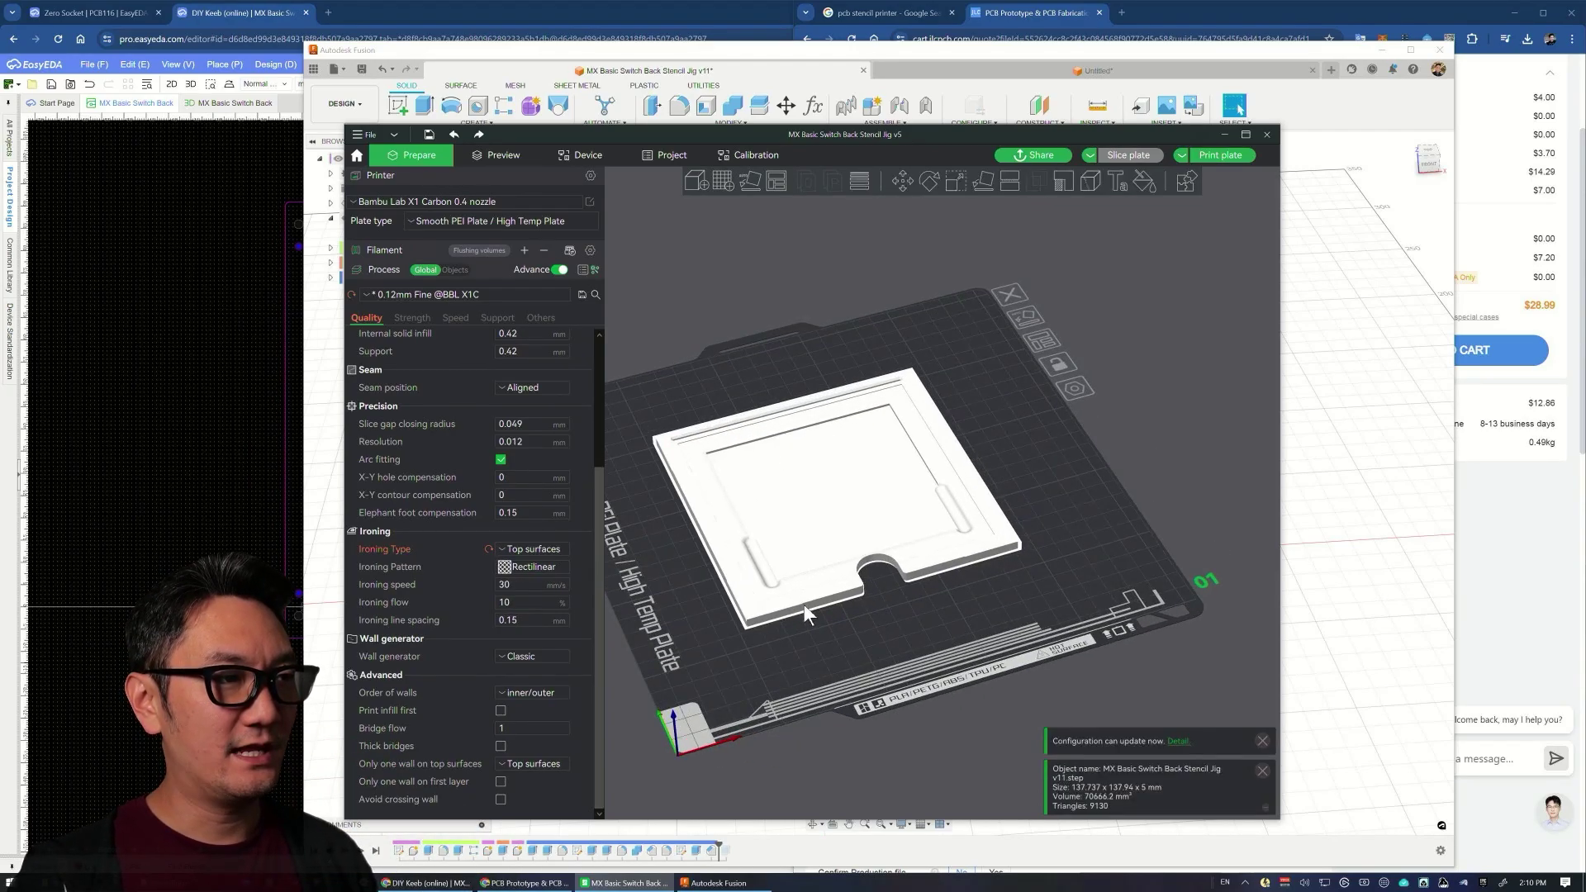
pyautogui.moveTo(830, 667); pyautogui.dragTo(859, 618)
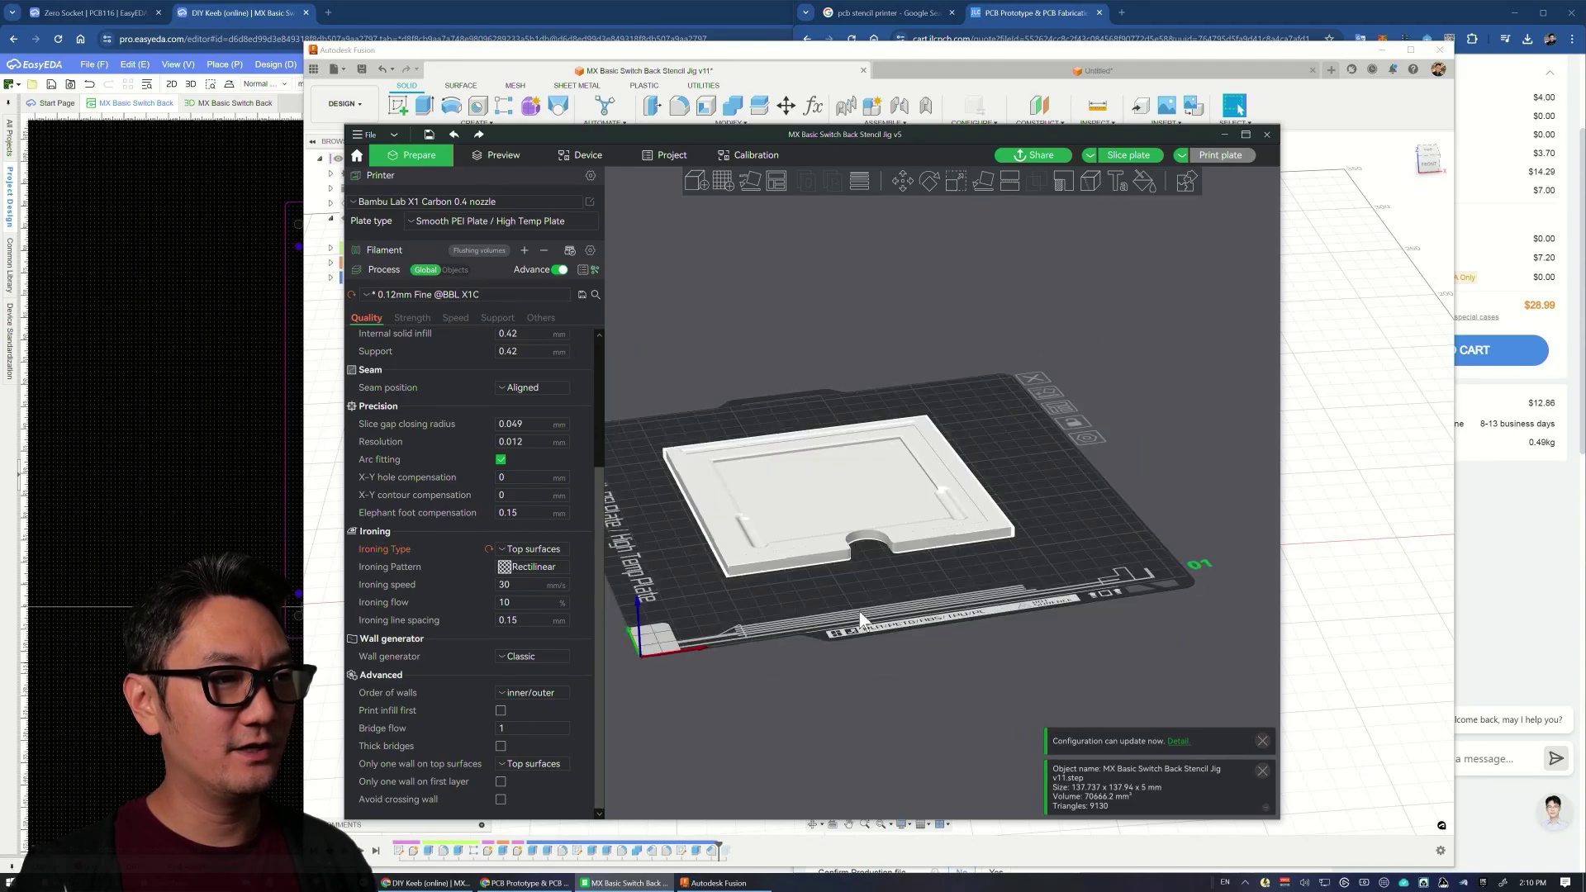
pyautogui.scroll(5, 859, 618)
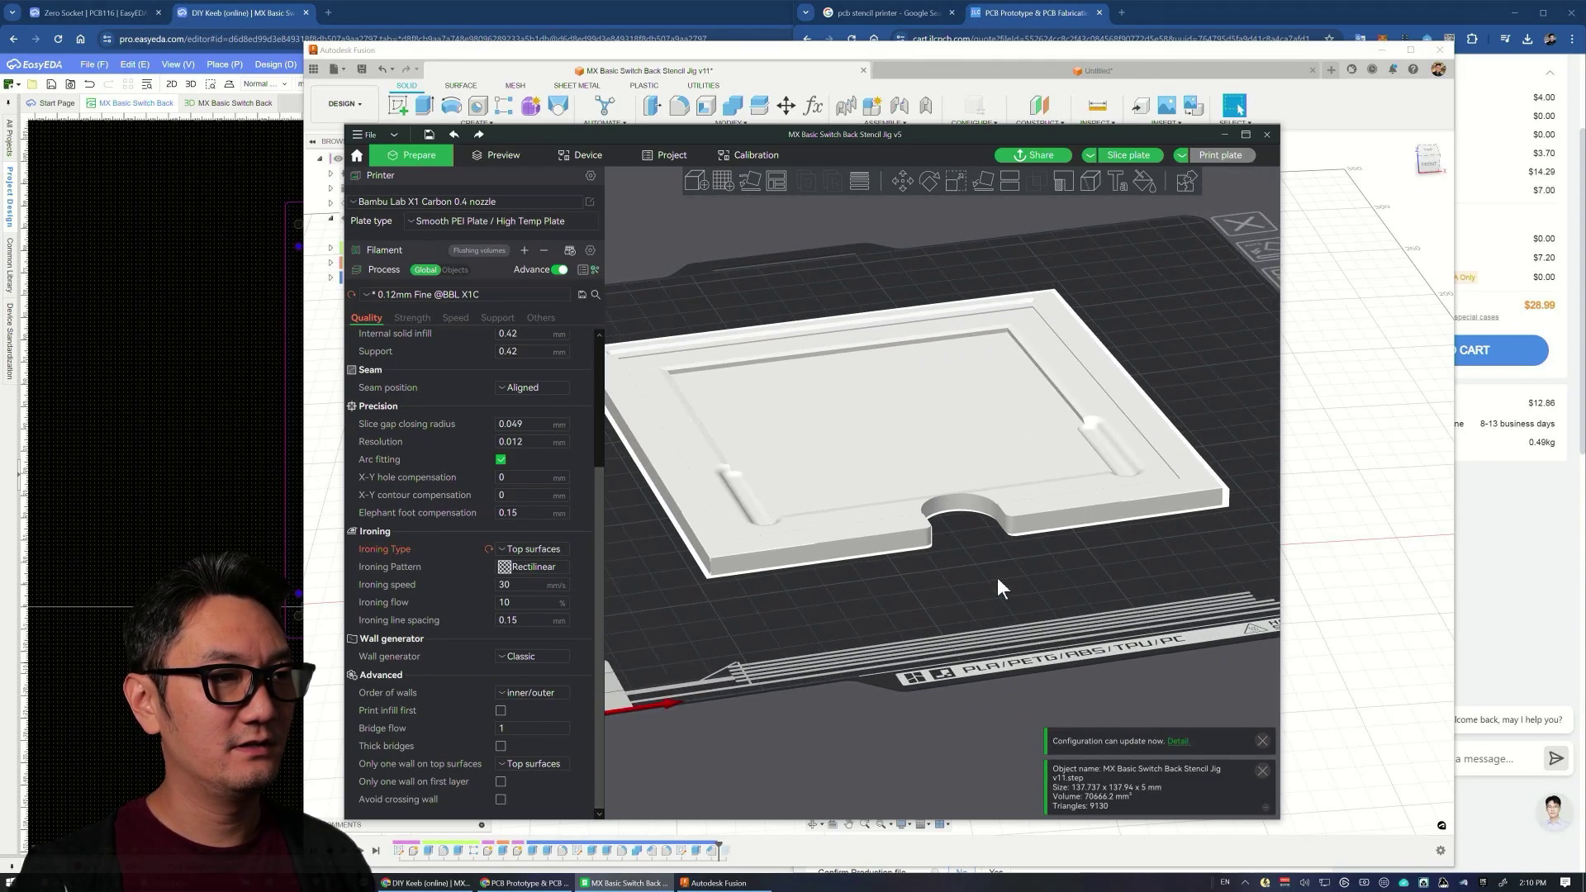
pyautogui.moveTo(998, 578); pyautogui.dragTo(995, 648)
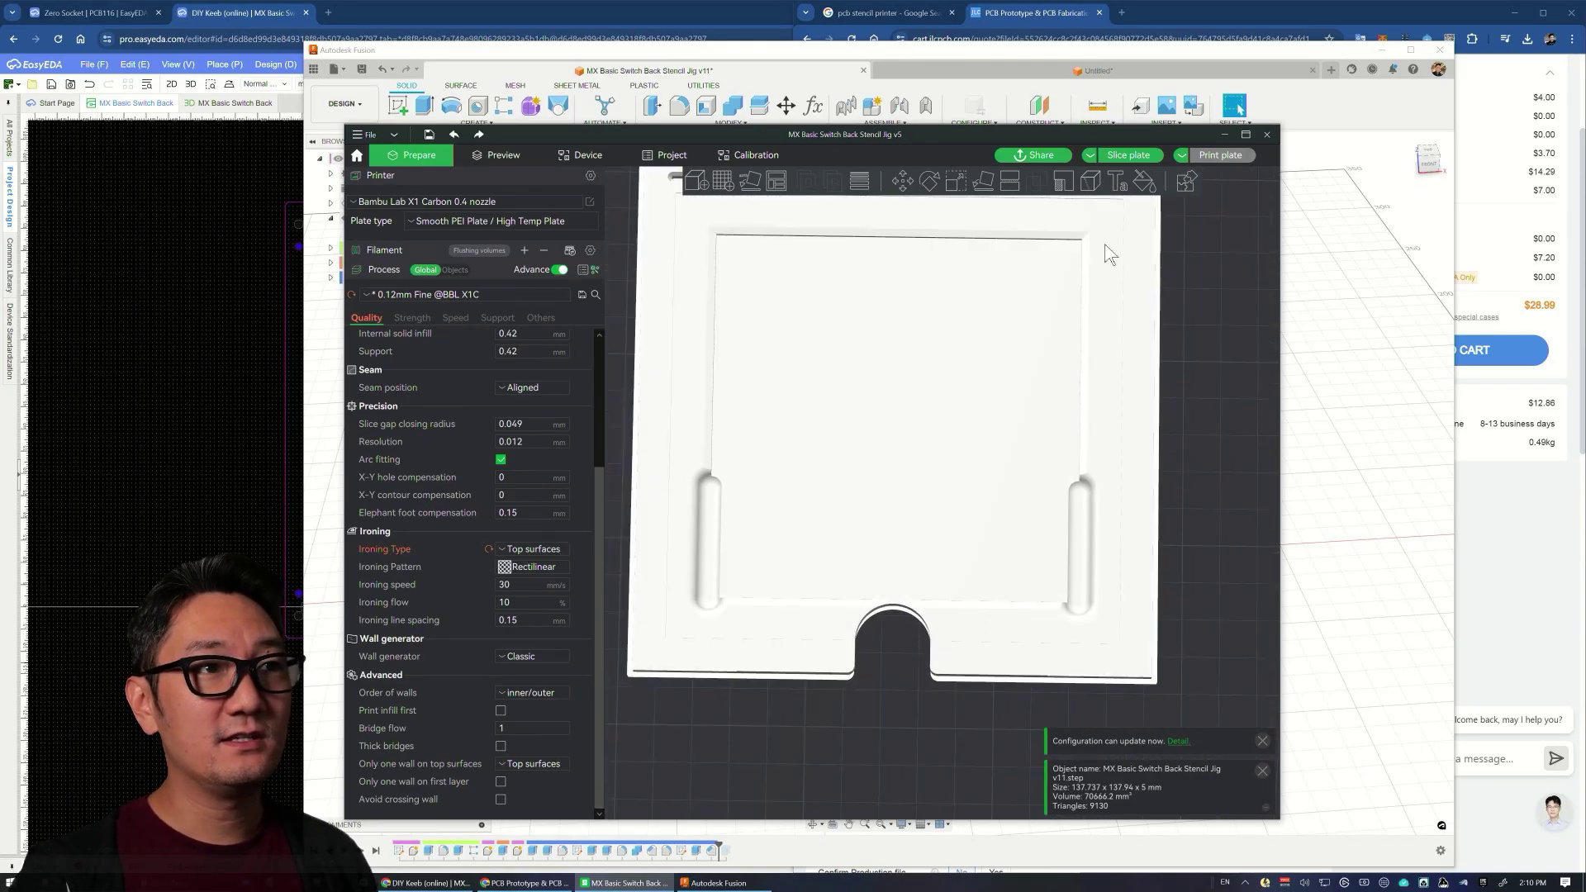
pyautogui.click(1148, 157)
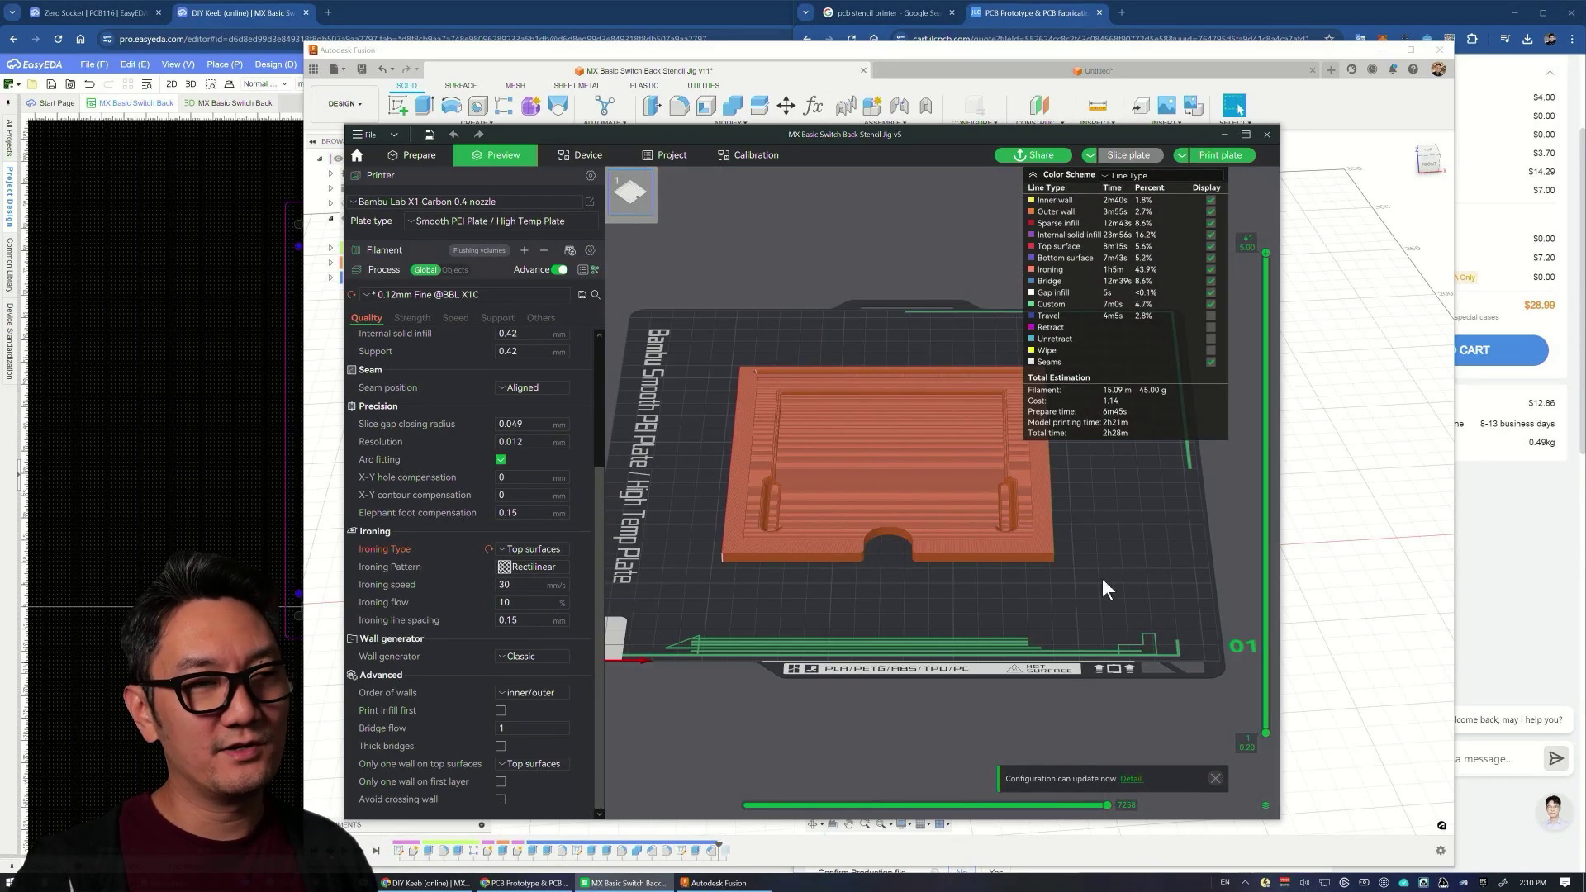
# Step: Examine the sliced jig's toolpath preview from several angles, along with the line-type breakdown and print time estimate
pyautogui.scroll(3, 1083, 572)
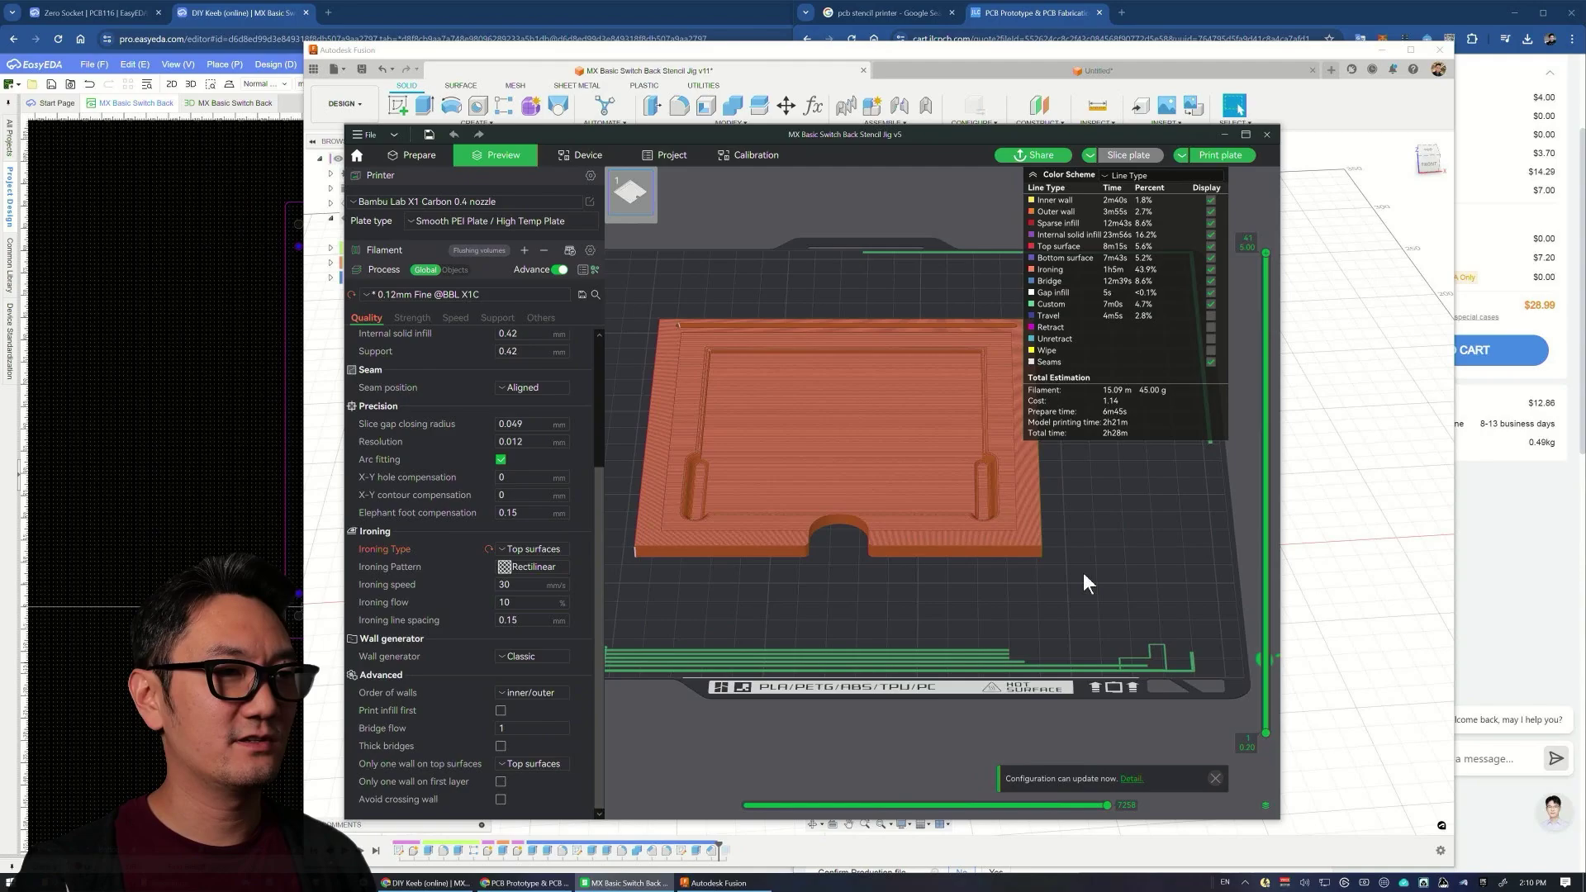
pyautogui.scroll(-2, 916, 611)
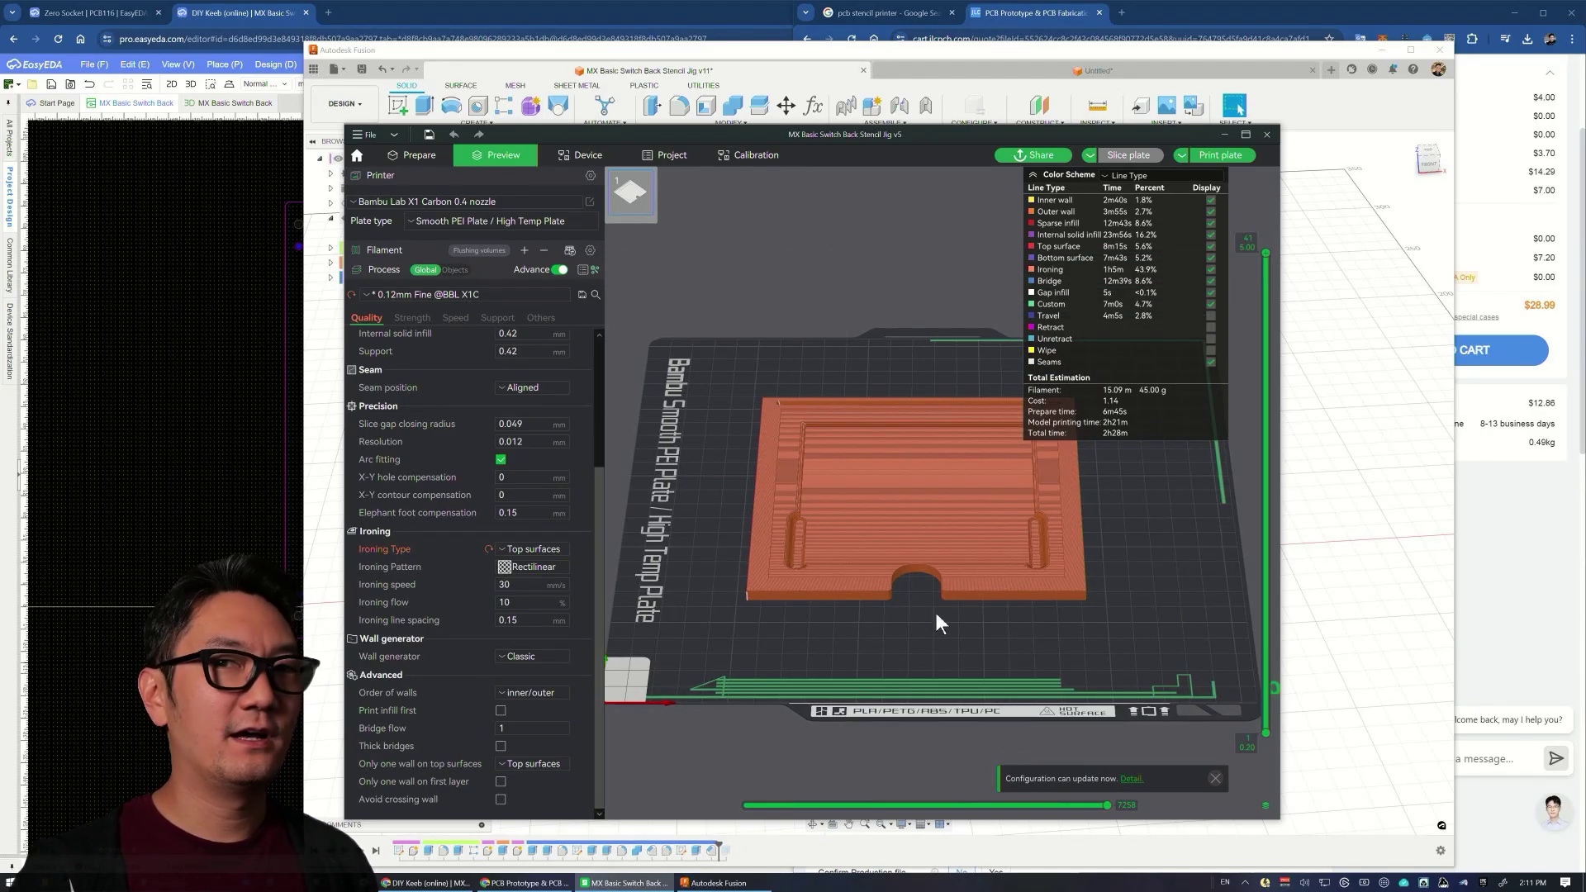
pyautogui.moveTo(909, 632); pyautogui.dragTo(914, 650)
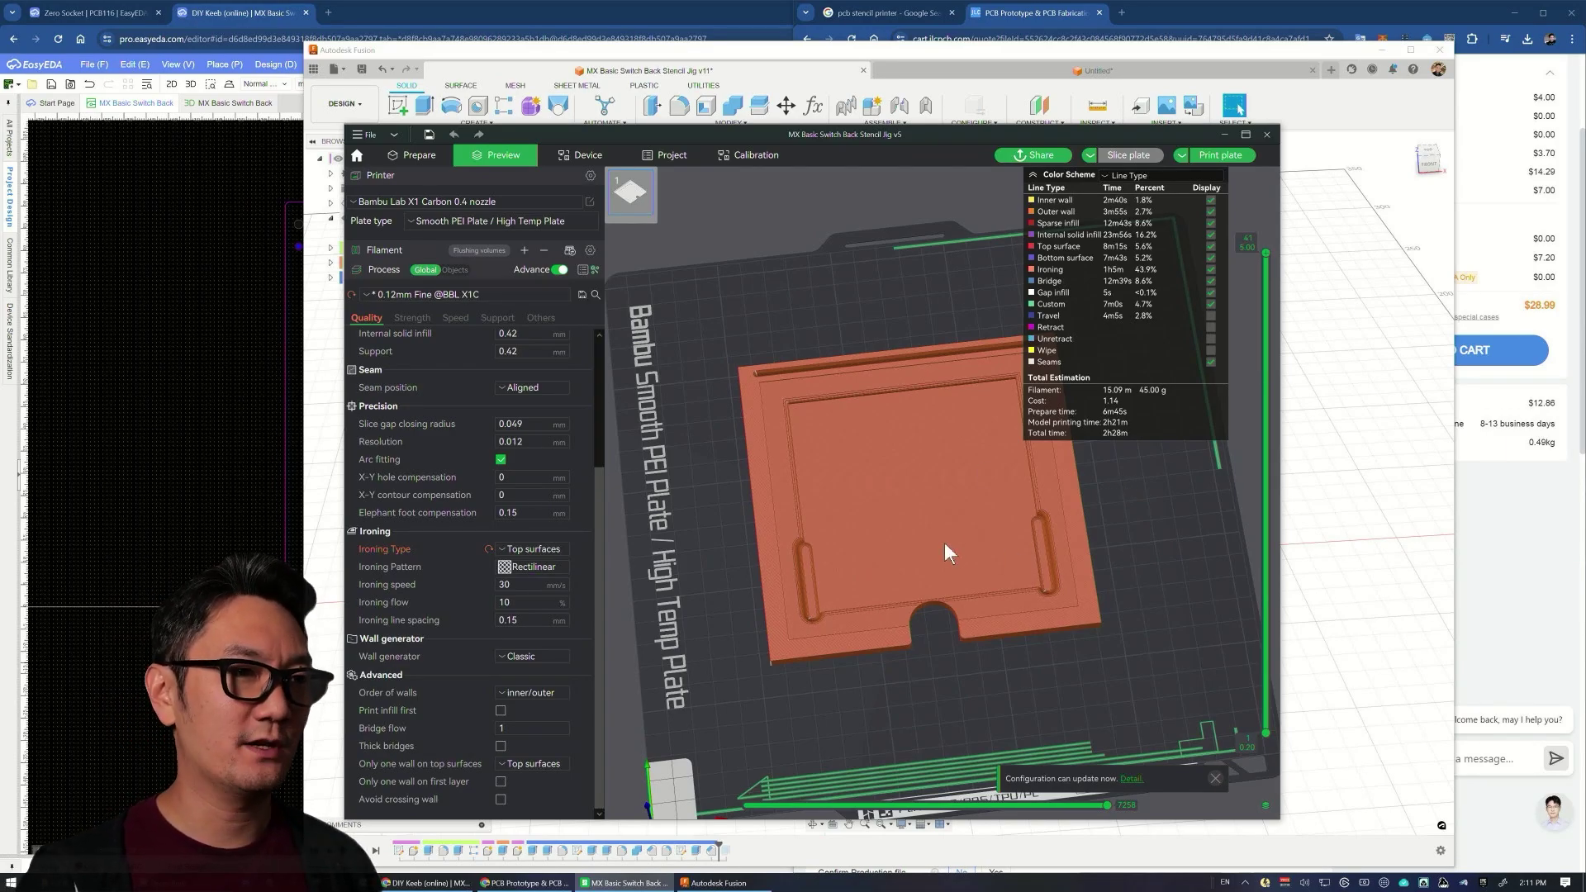
pyautogui.moveTo(996, 553); pyautogui.dragTo(1150, 581)
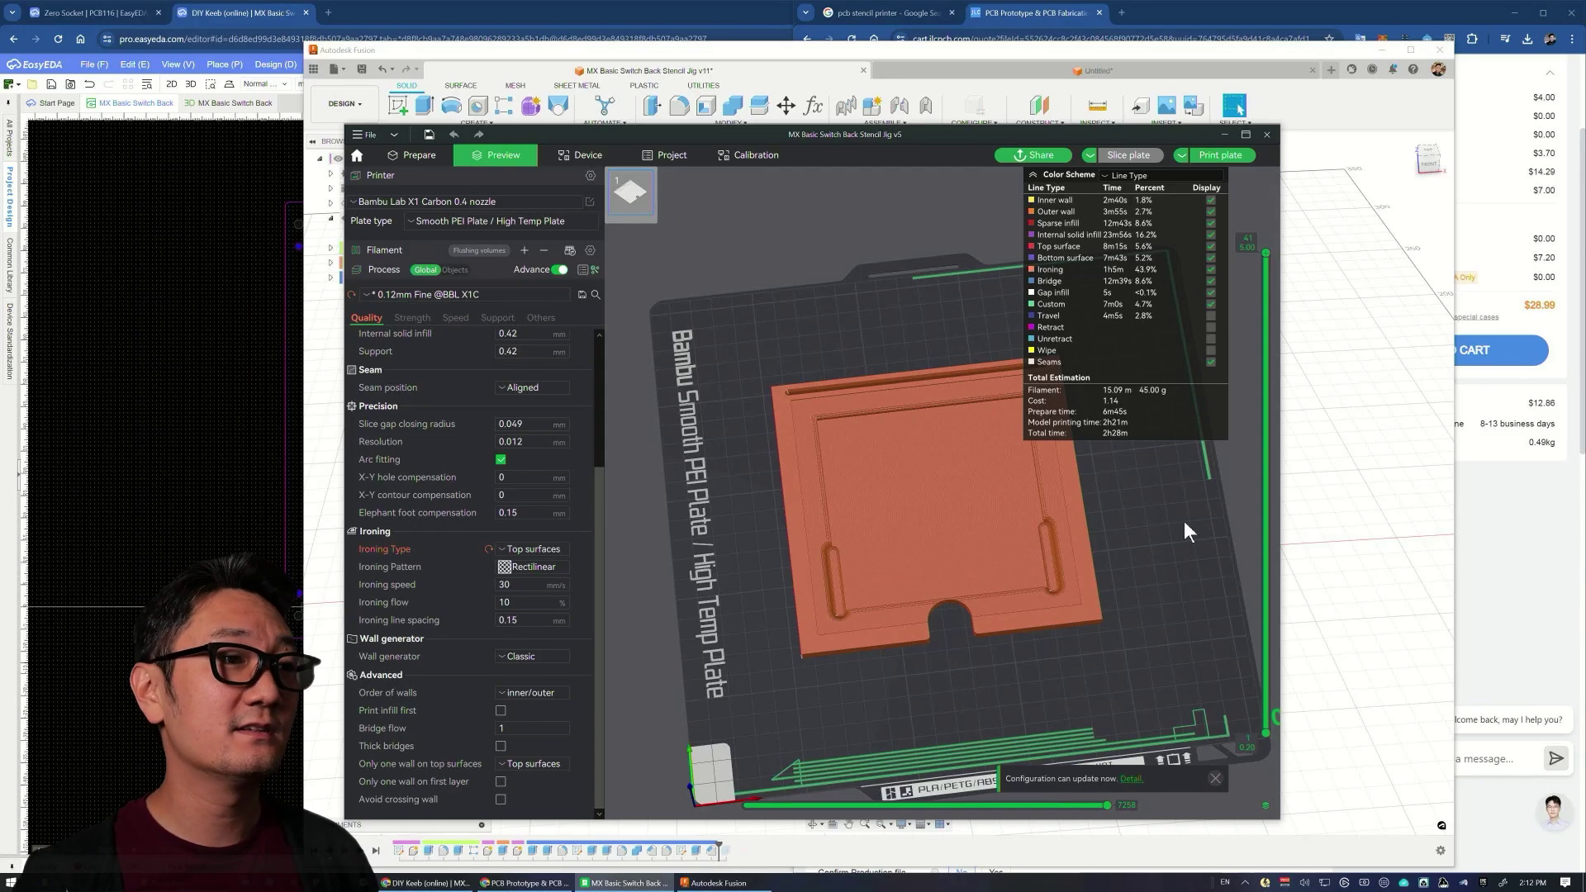
pyautogui.scroll(2, 1151, 582)
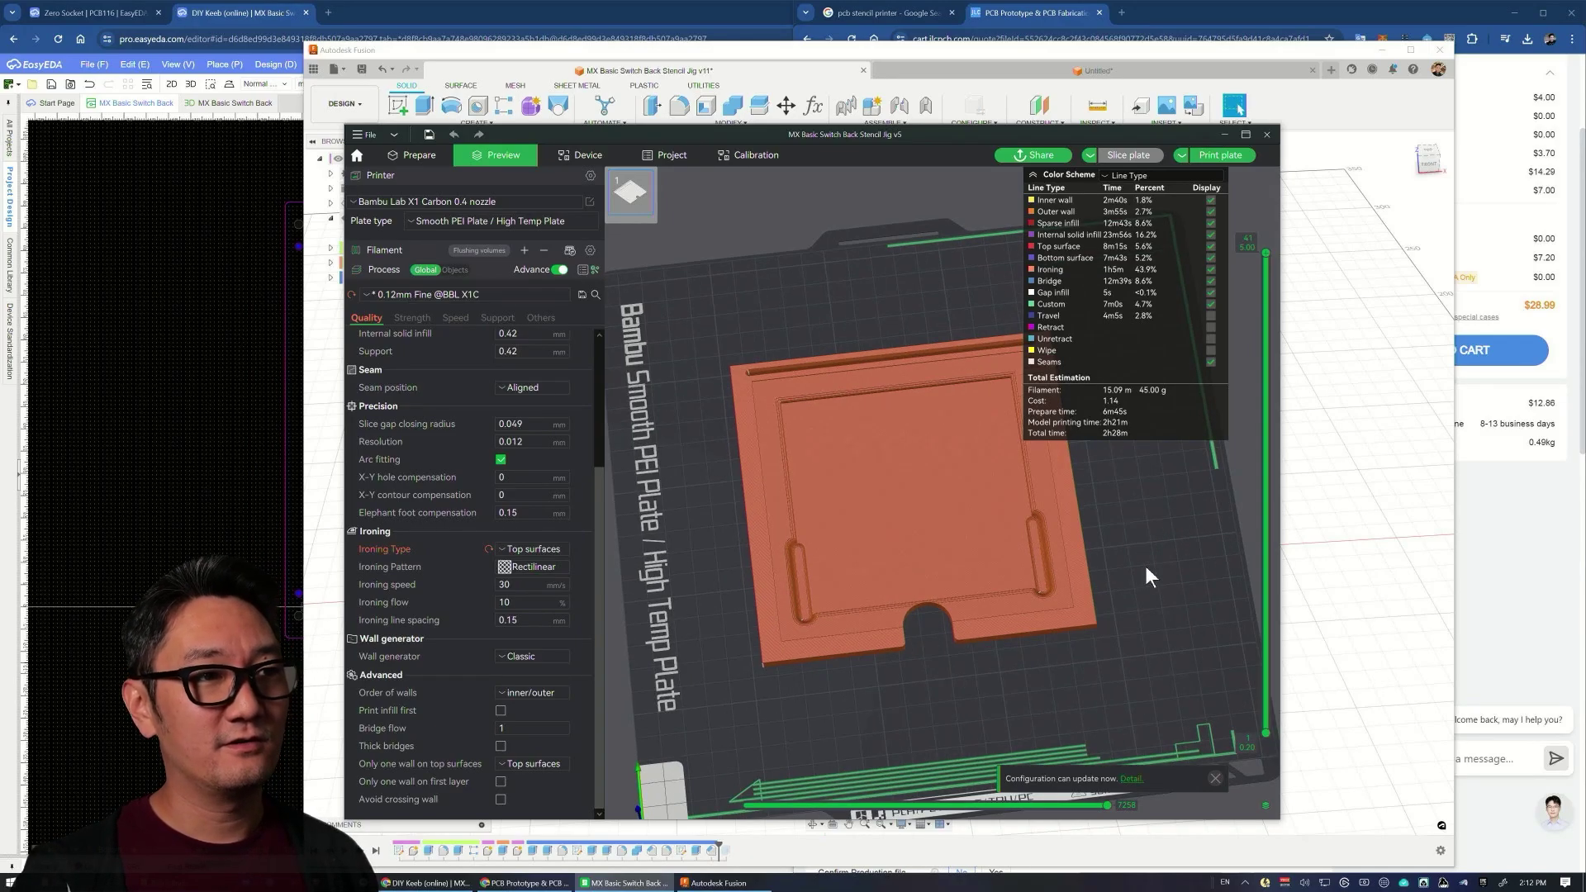
pyautogui.moveTo(1137, 650); pyautogui.dragTo(942, 540)
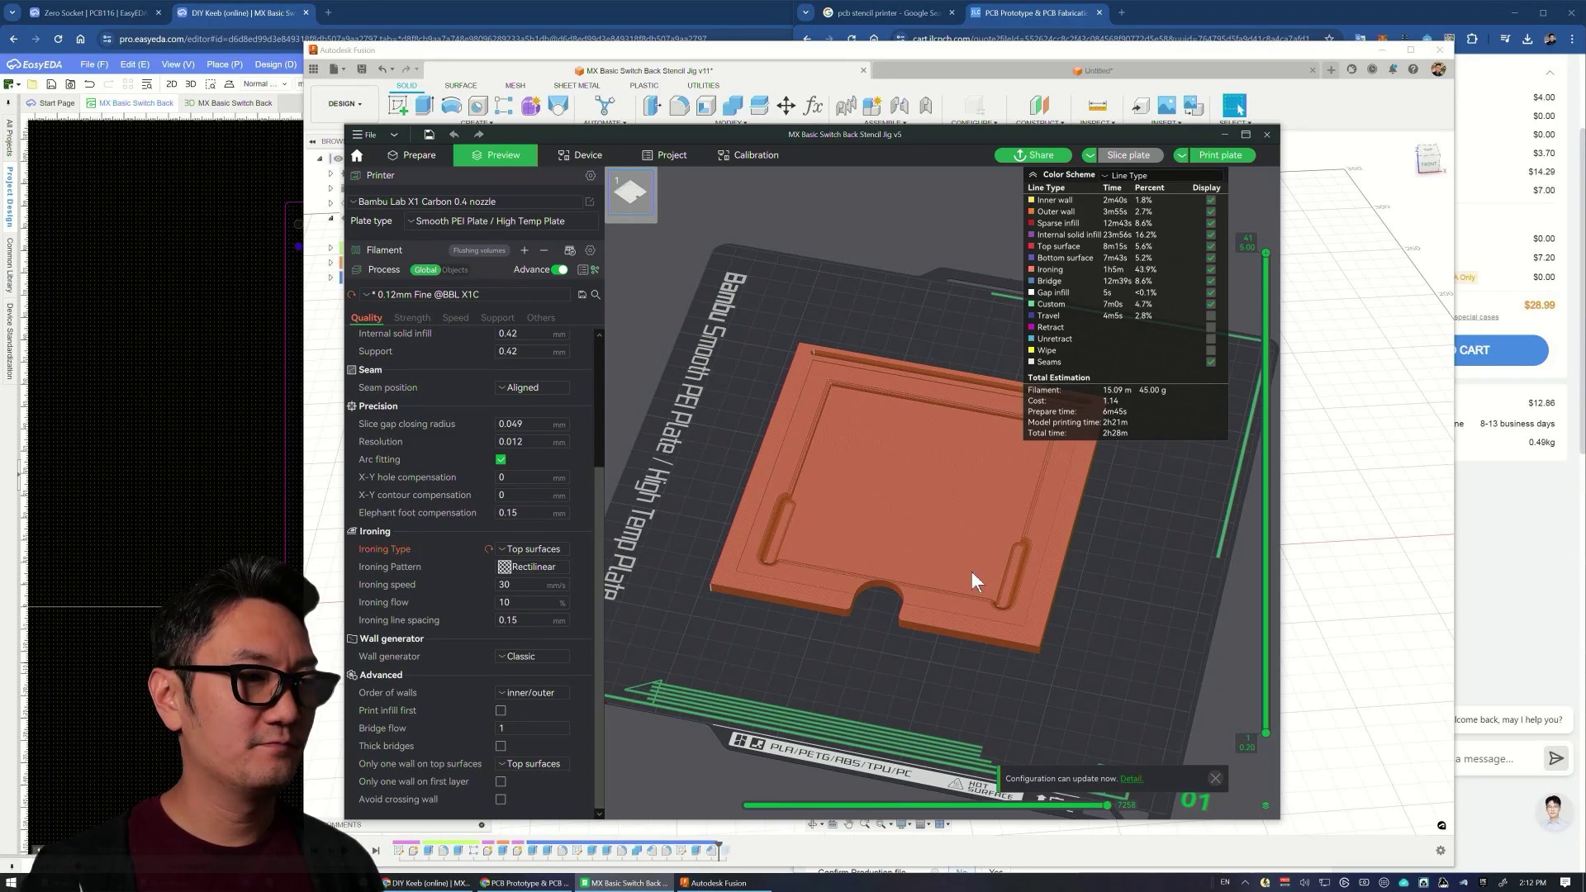
pyautogui.moveTo(963, 573); pyautogui.dragTo(1002, 692)
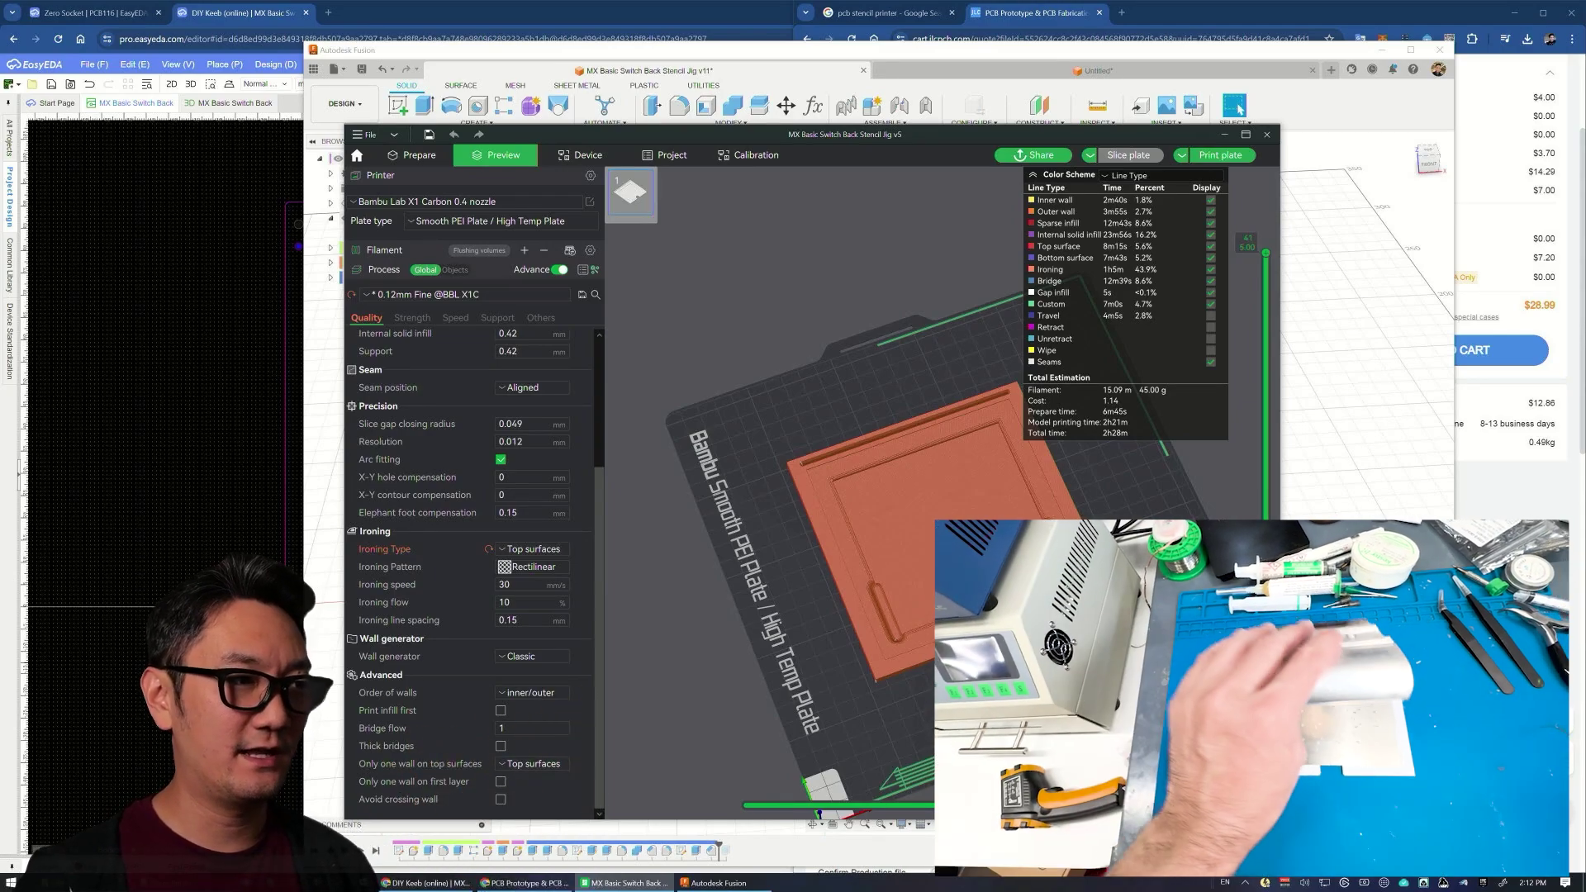
pyautogui.scroll(1, 983, 692)
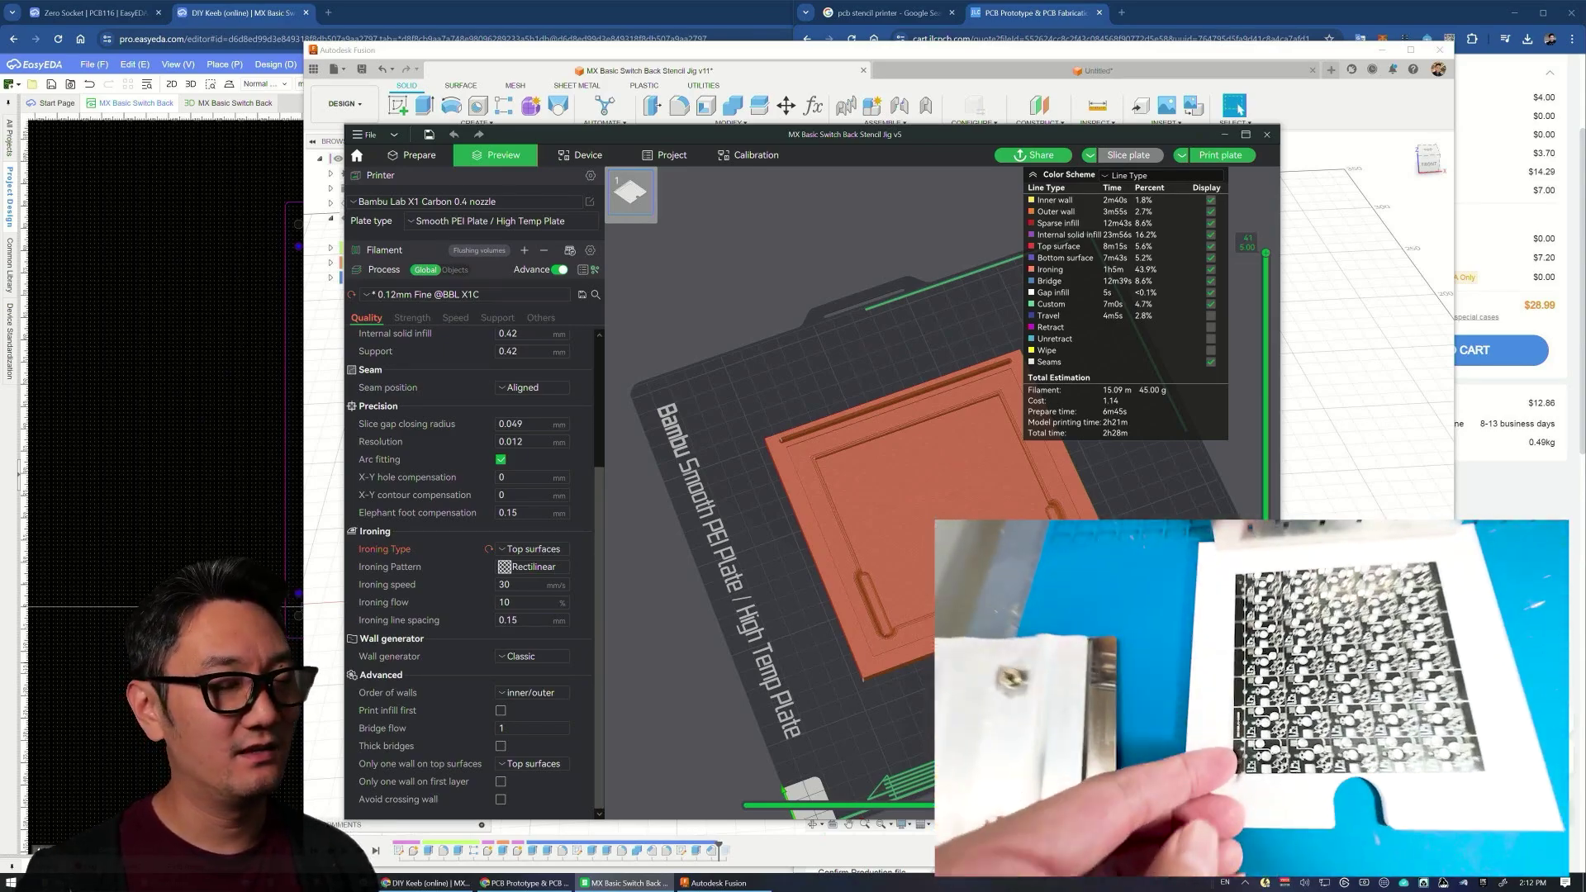
pyautogui.scroll(-3, 998, 679)
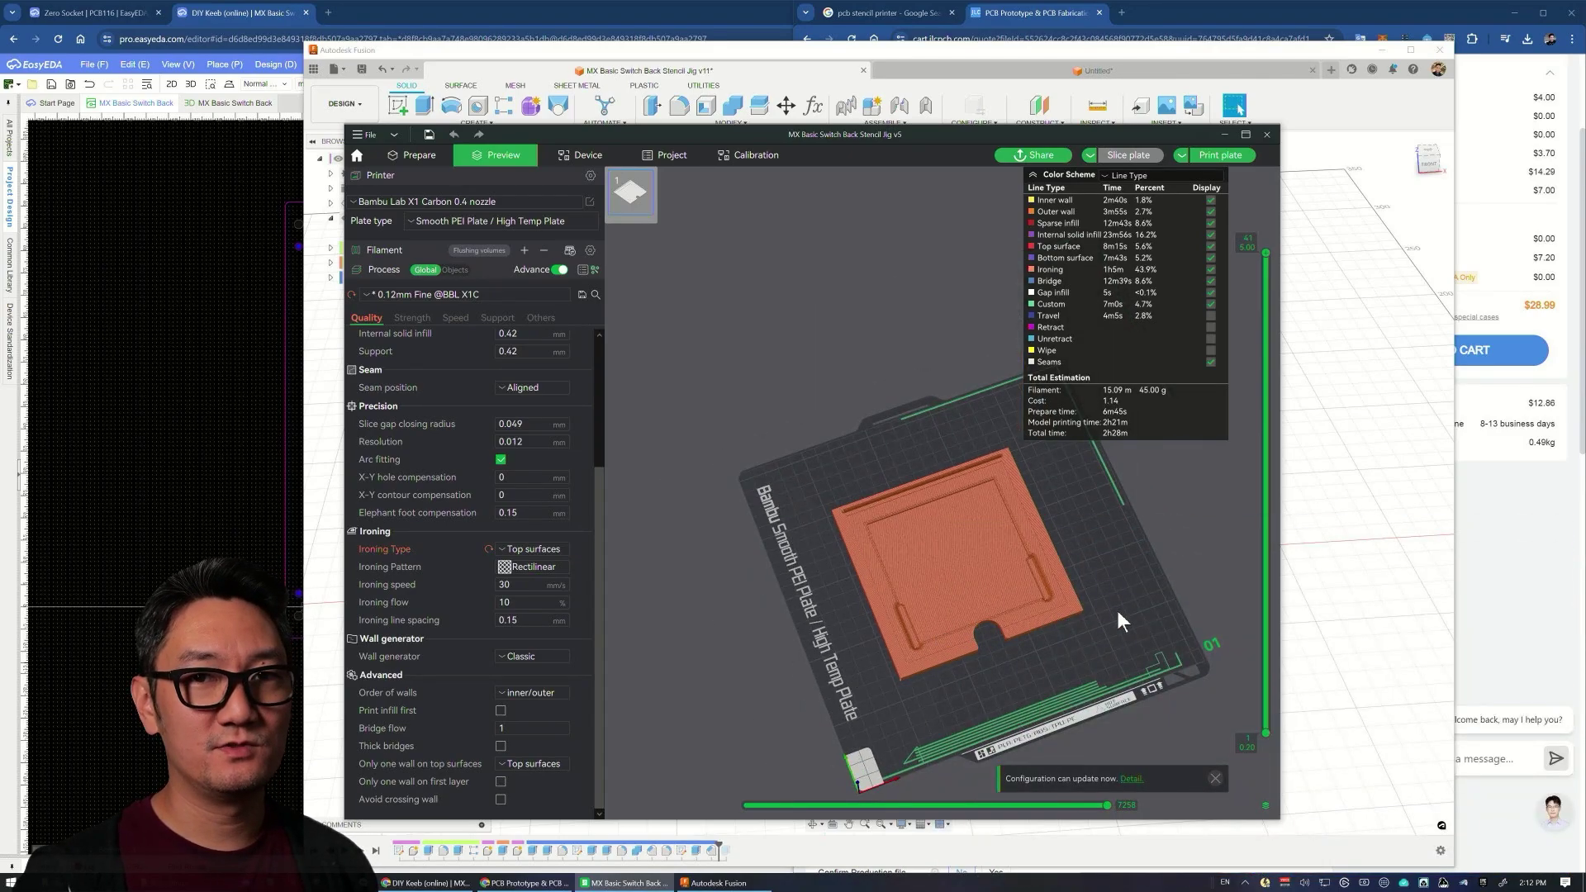
pyautogui.moveTo(1097, 648); pyautogui.dragTo(979, 681)
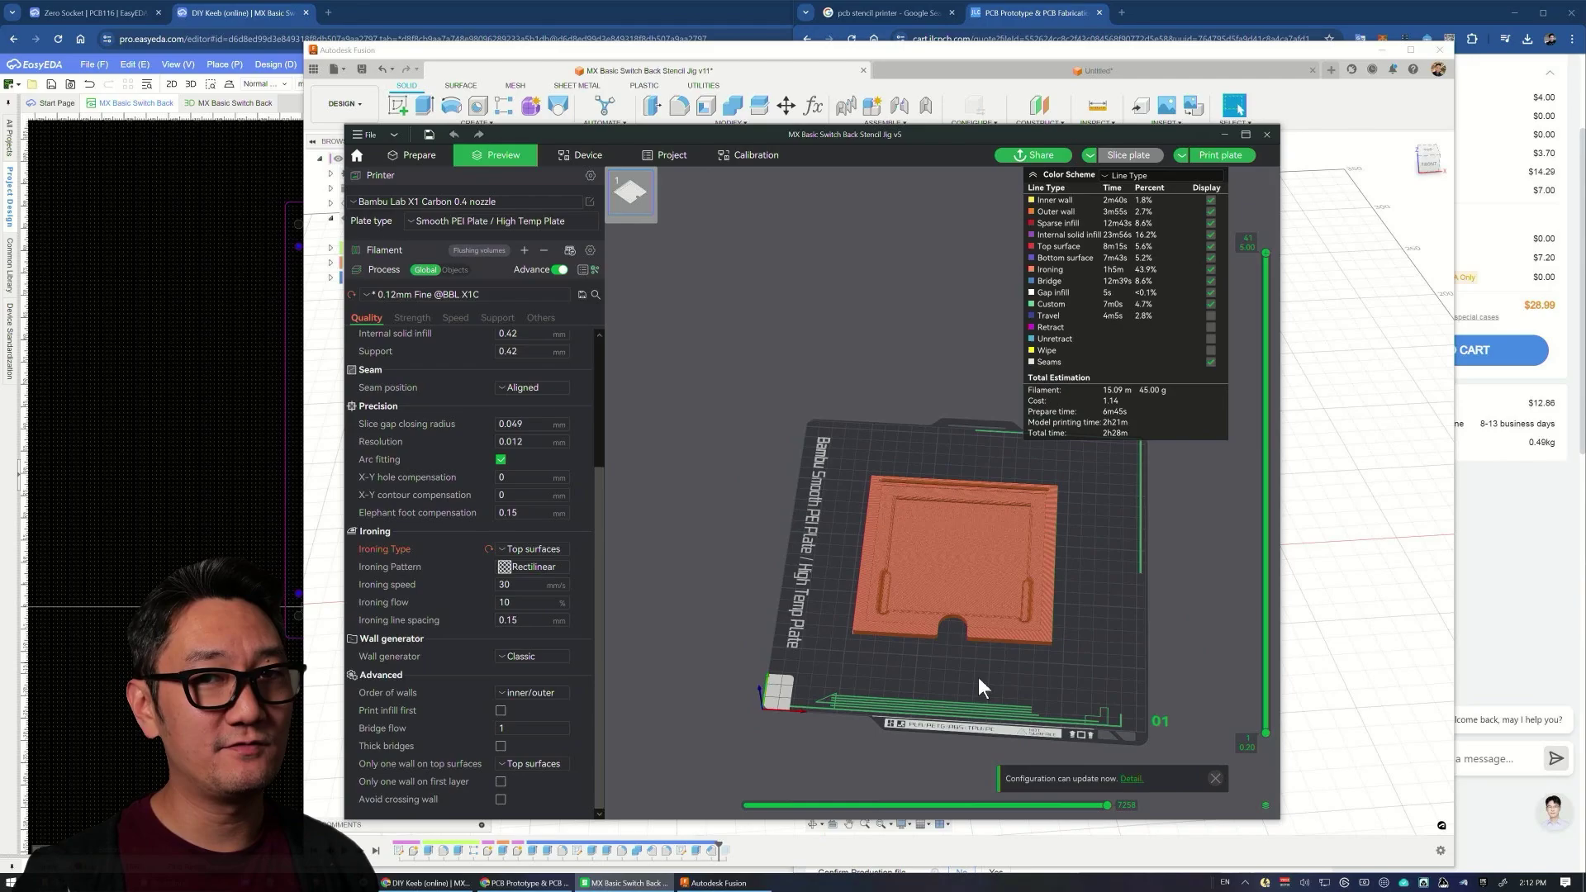
pyautogui.scroll(2, 978, 676)
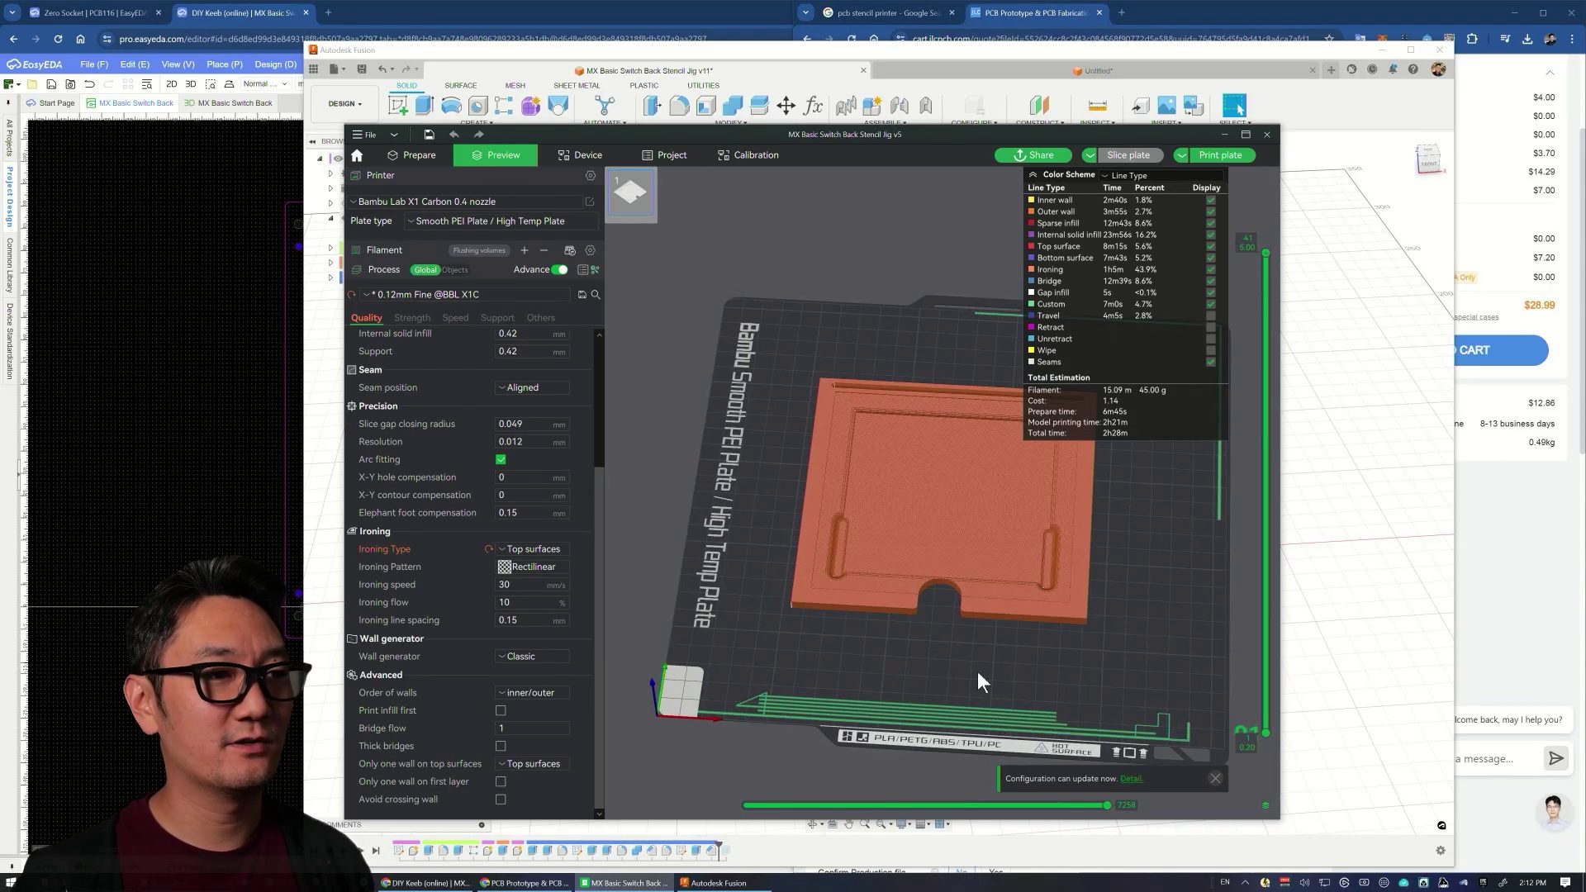
pyautogui.scroll(2, 978, 671)
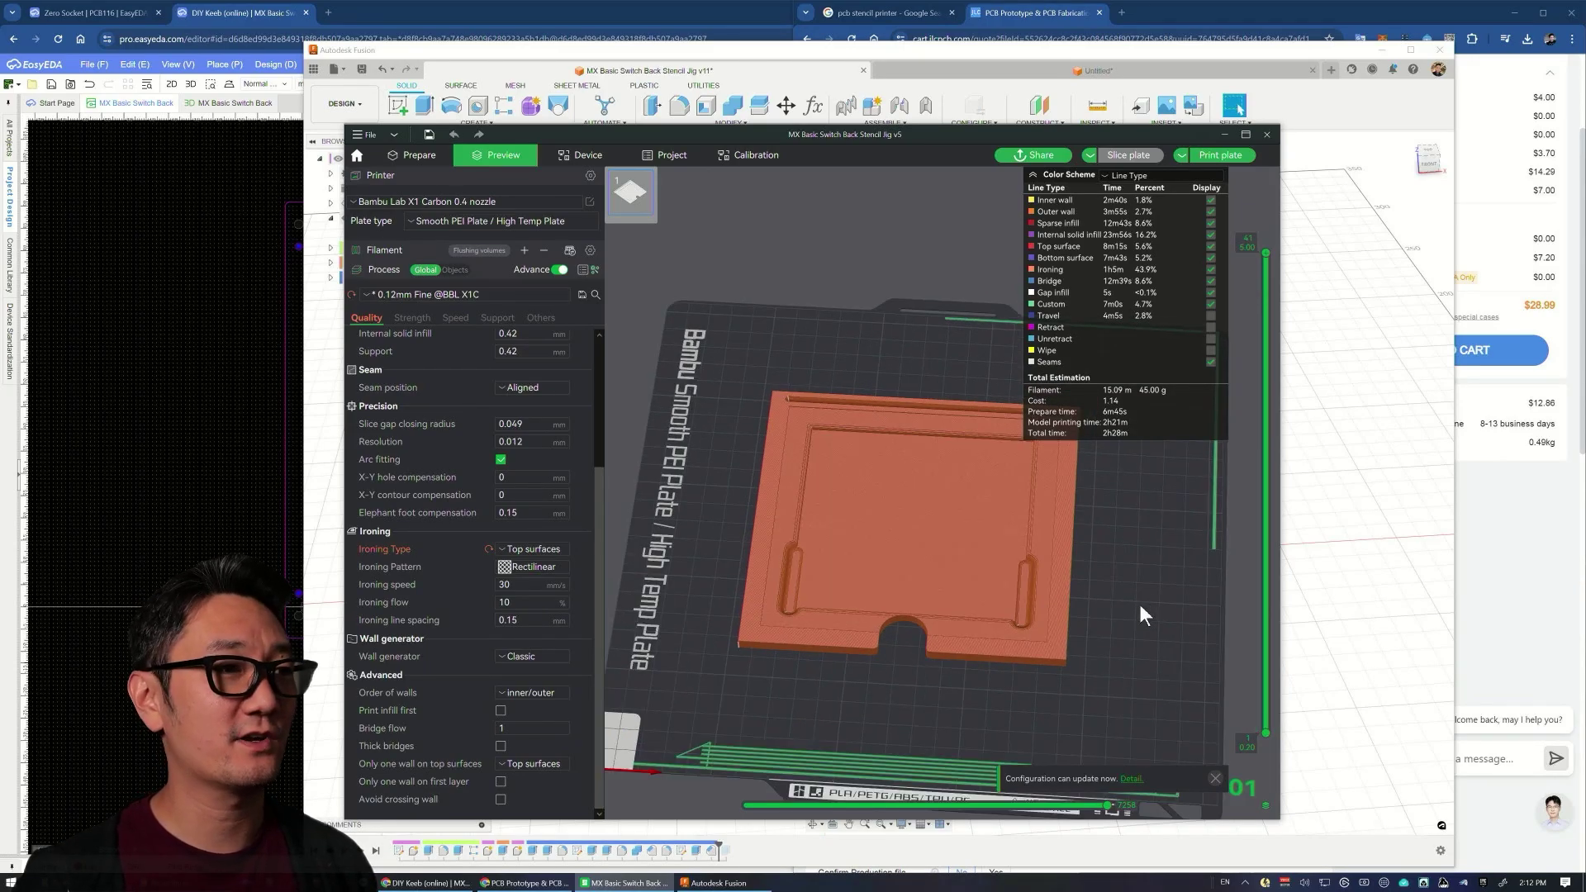